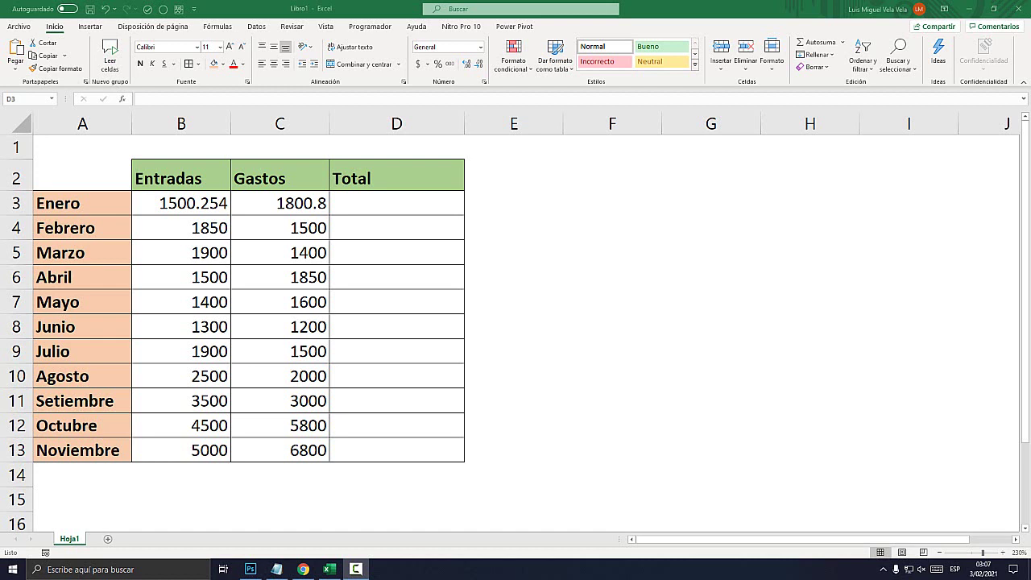
Review the Entradas and Gastos columns and select the first Total cell, D3.
{"action": "left_click_drag", "start_coordinate": [81, 178], "coordinate": [396, 451]}
{"action": "left_click", "coordinate": [513, 375]}
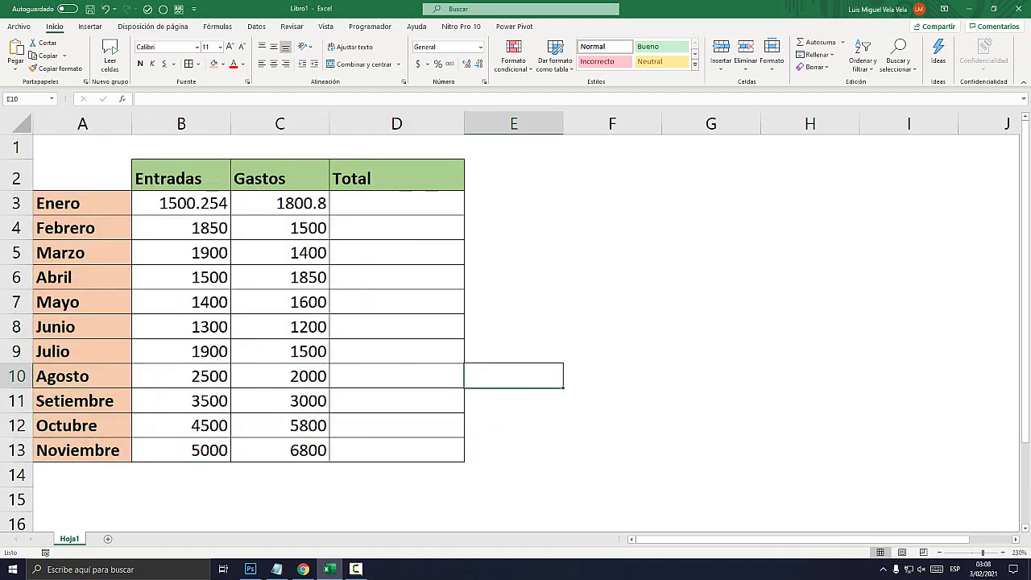
{"action": "left_click", "coordinate": [181, 123]}
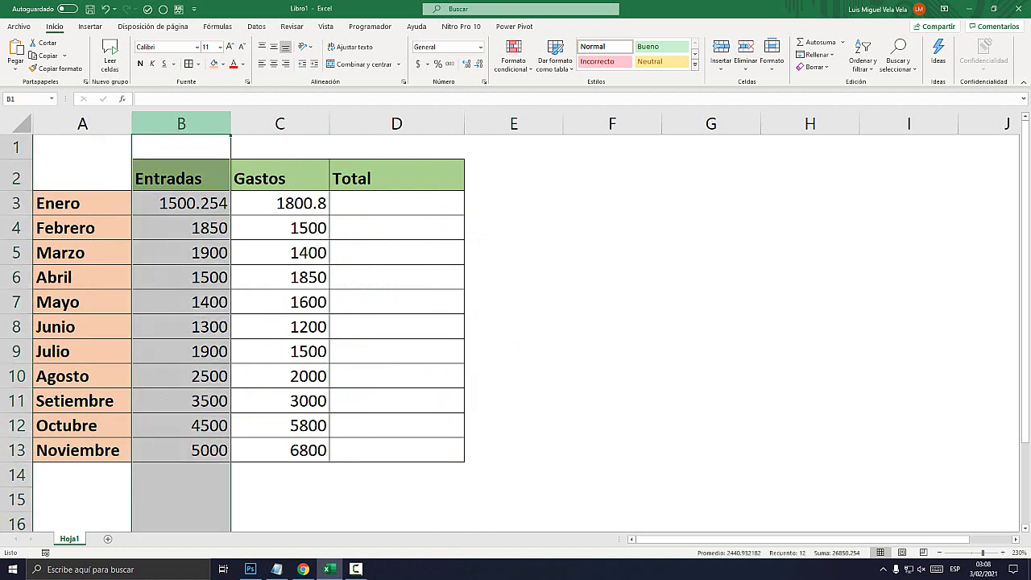
{"action": "left_click", "coordinate": [280, 123]}
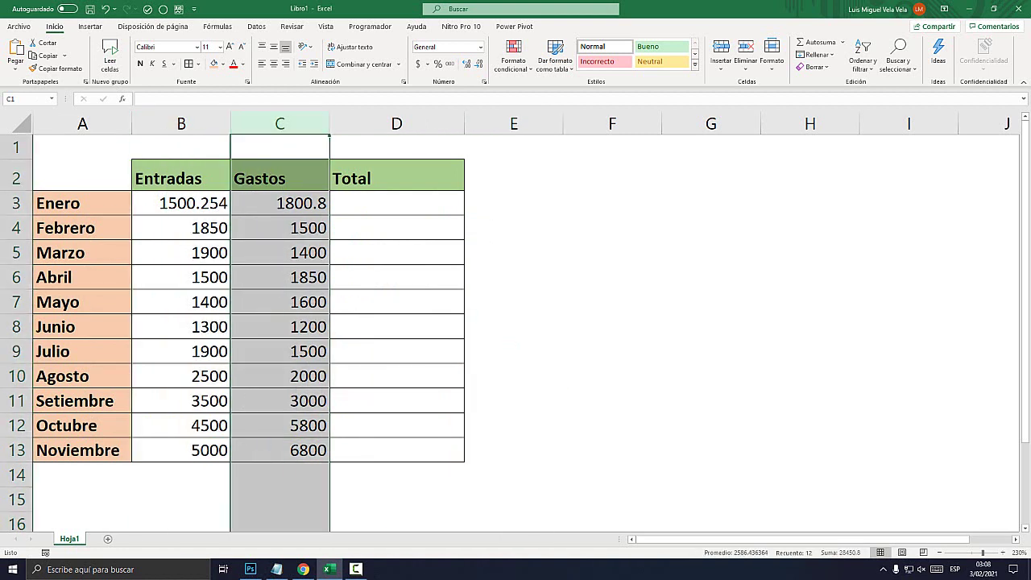
{"action": "left_click", "coordinate": [396, 203]}
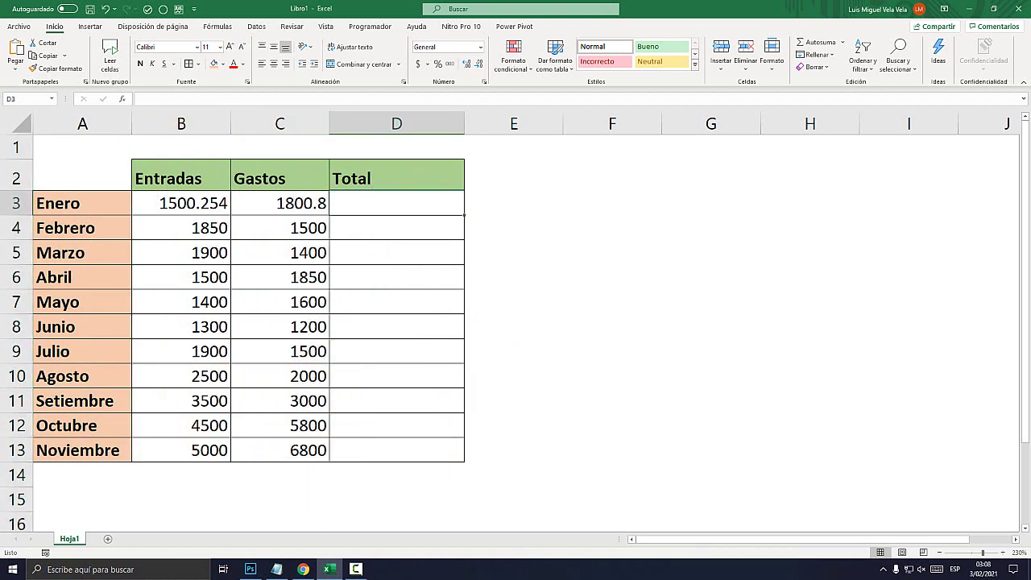
{"action": "left_click", "coordinate": [181, 123]}
{"action": "left_click", "coordinate": [280, 123]}
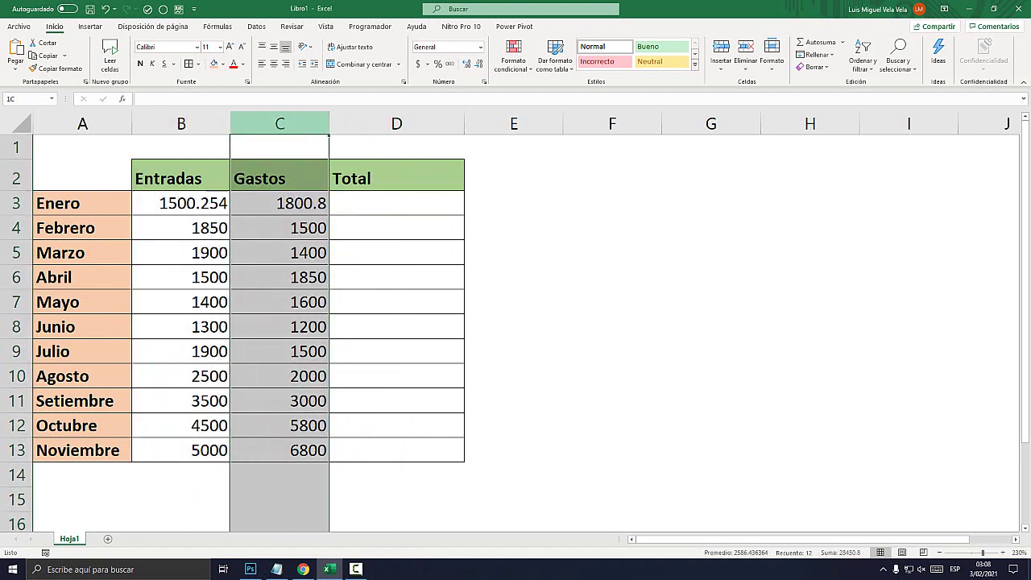
{"action": "left_click", "coordinate": [396, 203]}
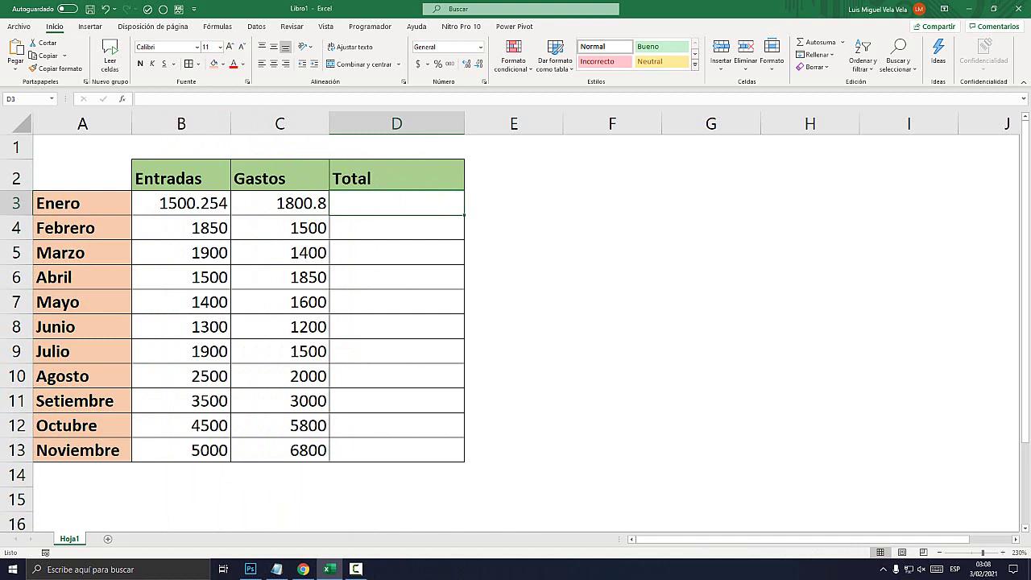
Enter the formula =B3-C3 in D3.
{"action": "type", "text": "="}
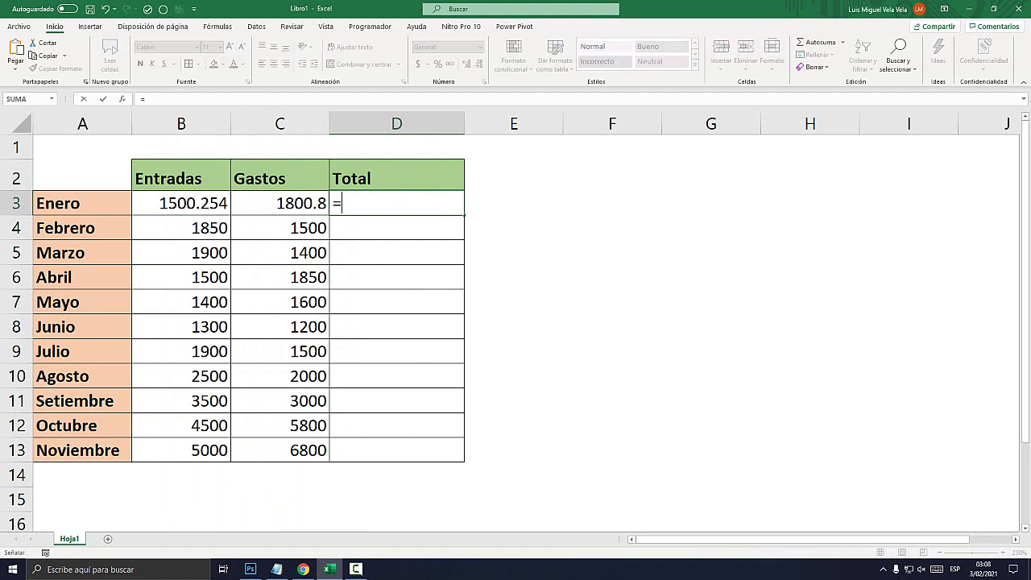
{"action": "key", "text": "Left"}
{"action": "key", "text": "Left"}
{"action": "type", "text": "-"}
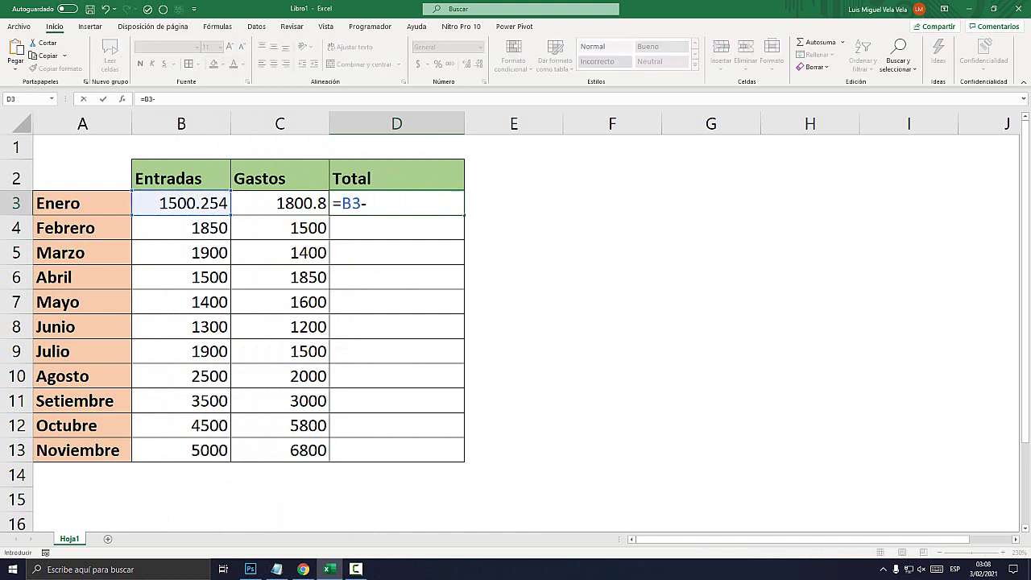
{"action": "key", "text": "Left"}
{"action": "key", "text": "ctrl+Return"}
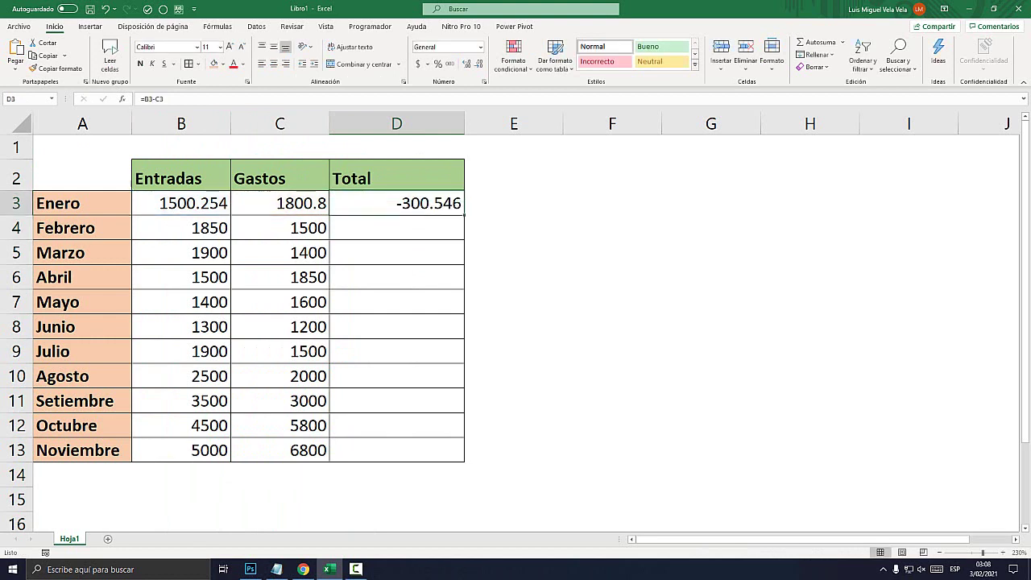
Fill the formula down to D13 and check the copies in D6, D7 and D13.
{"action": "left_click_drag", "start_coordinate": [464, 215], "coordinate": [463, 460]}
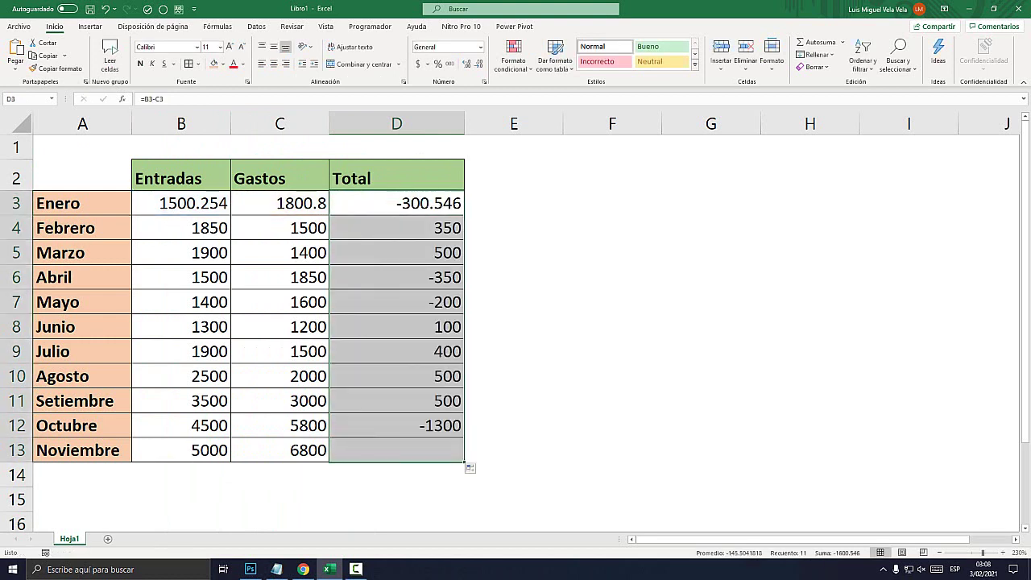
{"action": "left_click", "coordinate": [396, 302]}
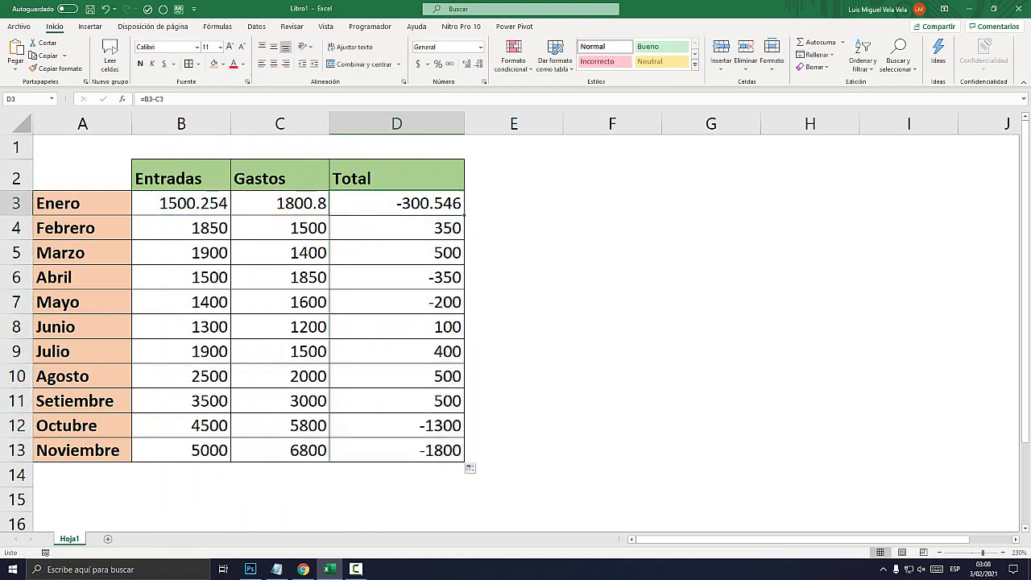
{"action": "left_click", "coordinate": [396, 277]}
{"action": "left_click", "coordinate": [396, 301]}
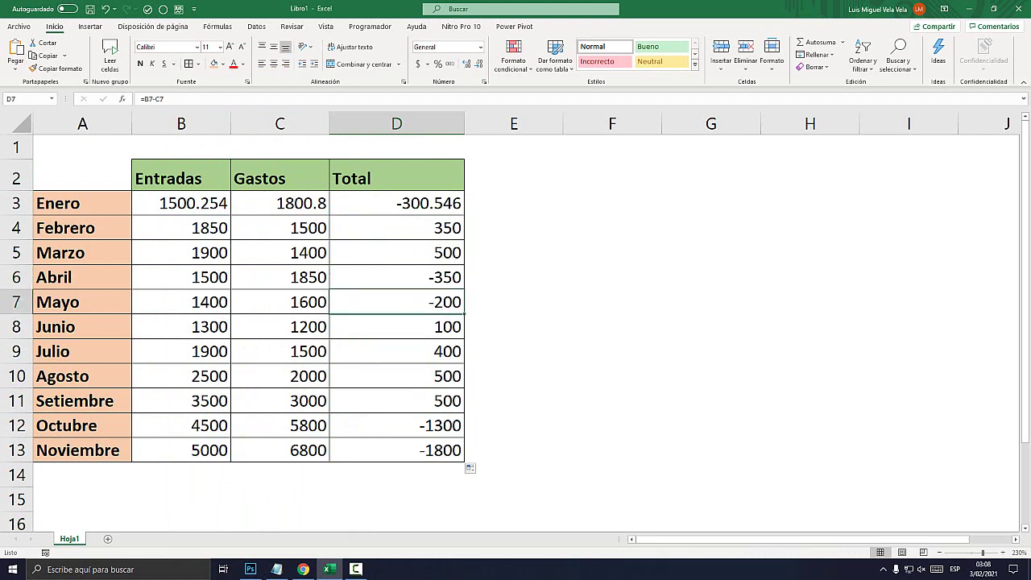
{"action": "left_click", "coordinate": [396, 450]}
{"action": "key", "text": "Up"}
{"action": "key", "text": "Up"}
{"action": "key", "text": "Up"}
{"action": "key", "text": "Up"}
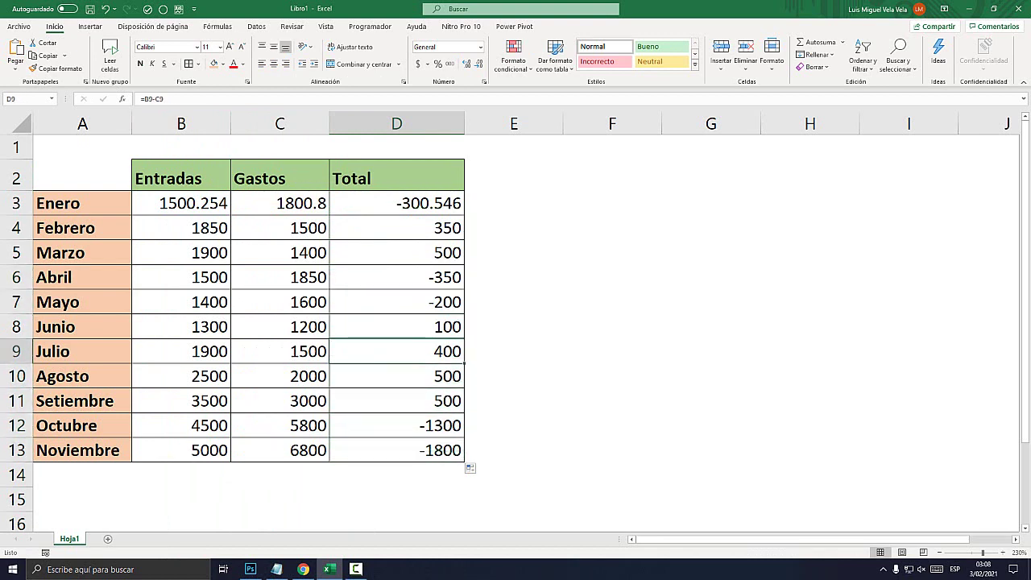
{"action": "key", "text": "Up"}
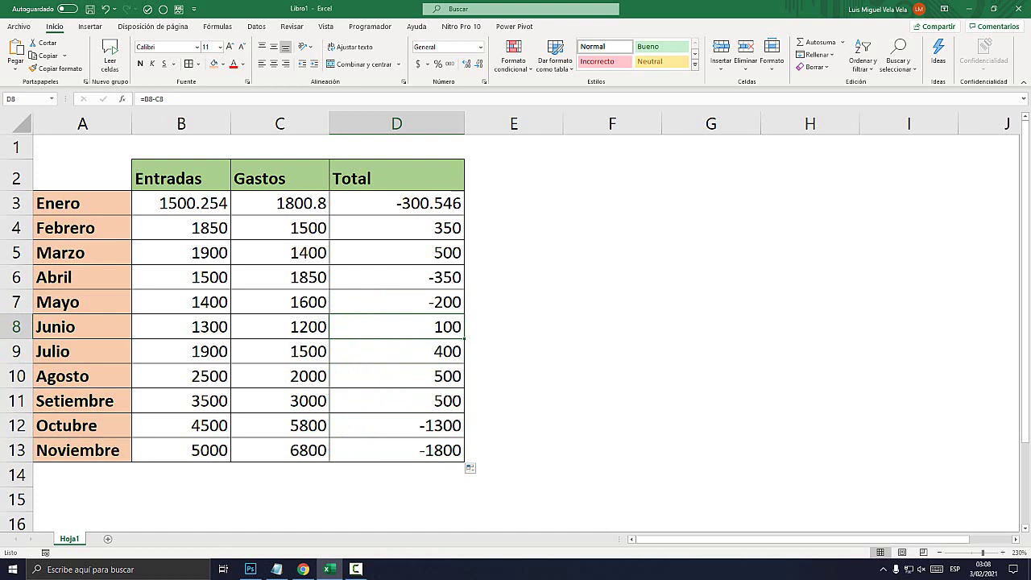
Select D3:D13 and open Formato de celdas on the Personalizada category.
{"action": "left_click_drag", "start_coordinate": [396, 203], "coordinate": [396, 449]}
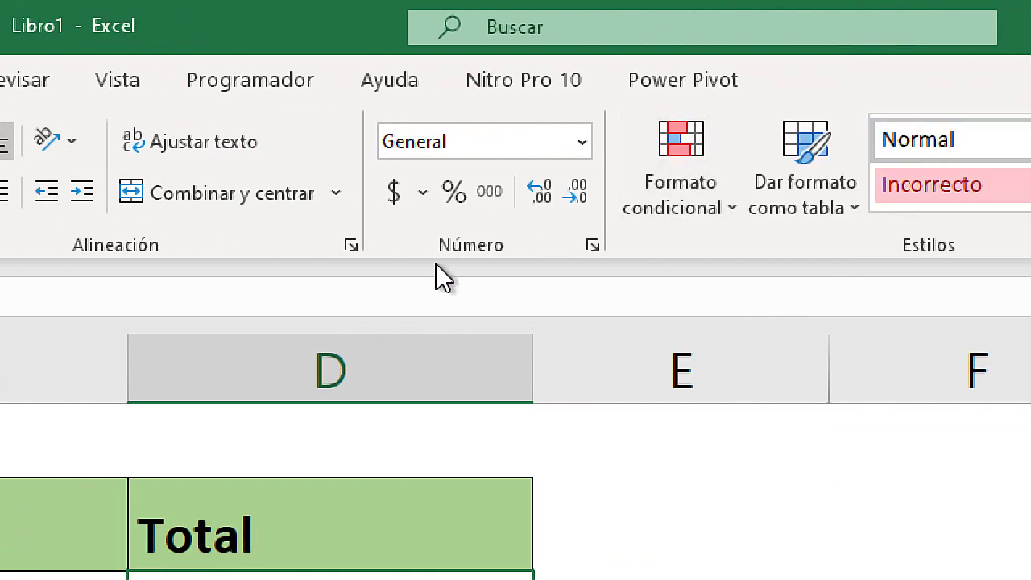
{"action": "left_click", "coordinate": [583, 142]}
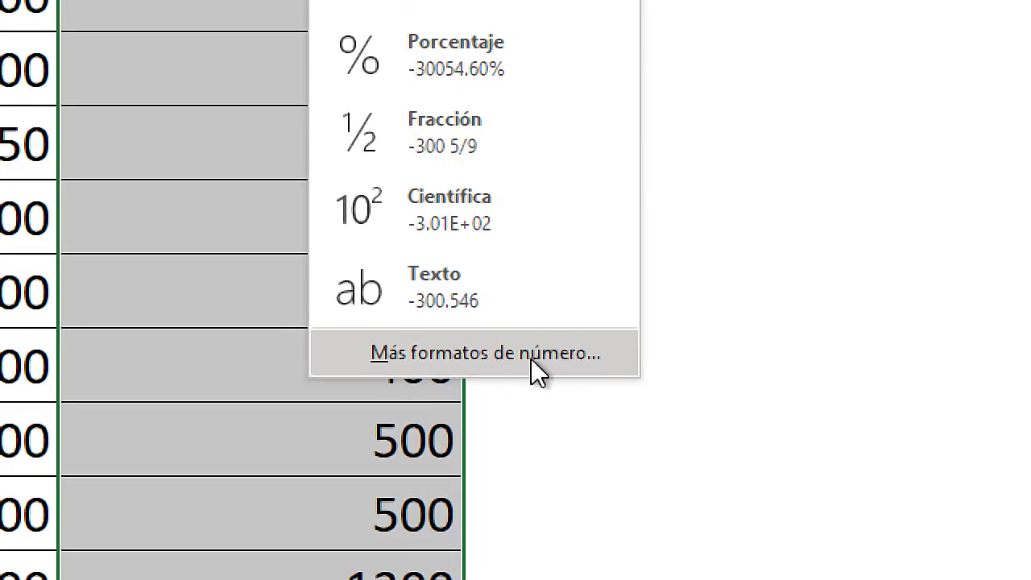
{"action": "left_click", "coordinate": [537, 355]}
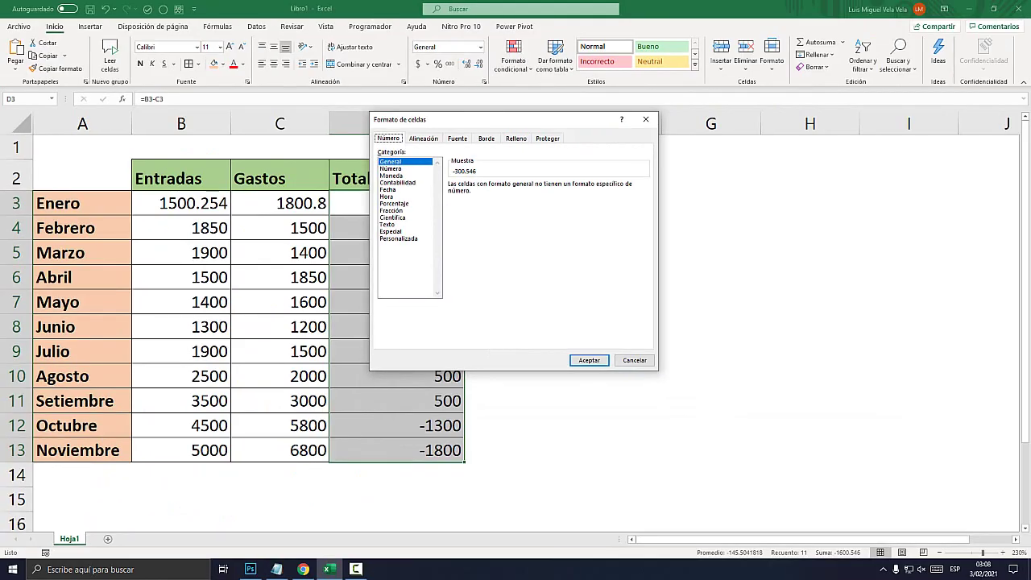
{"action": "left_click_drag", "start_coordinate": [510, 123], "coordinate": [492, 122]}
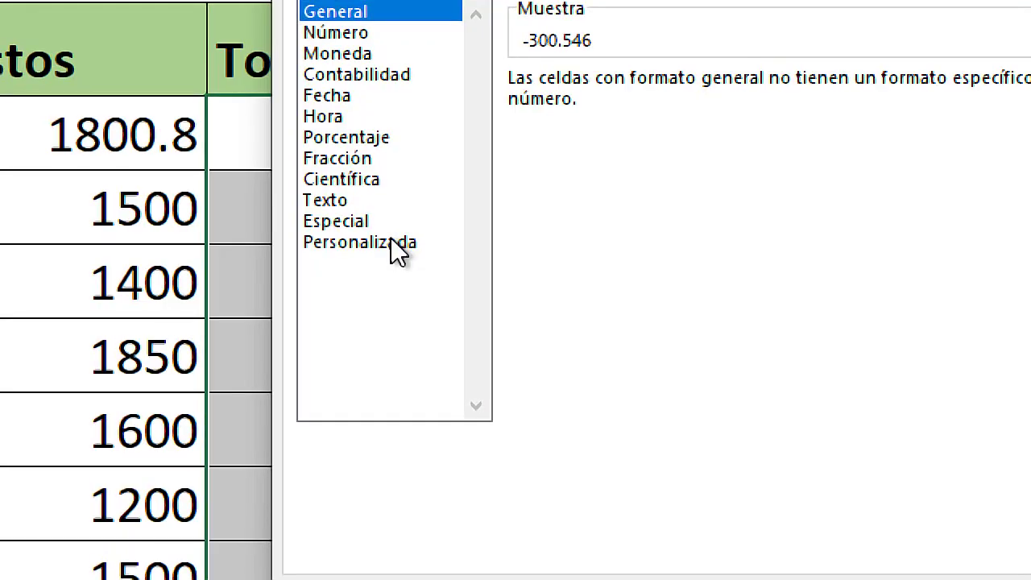
{"action": "left_click", "coordinate": [355, 243]}
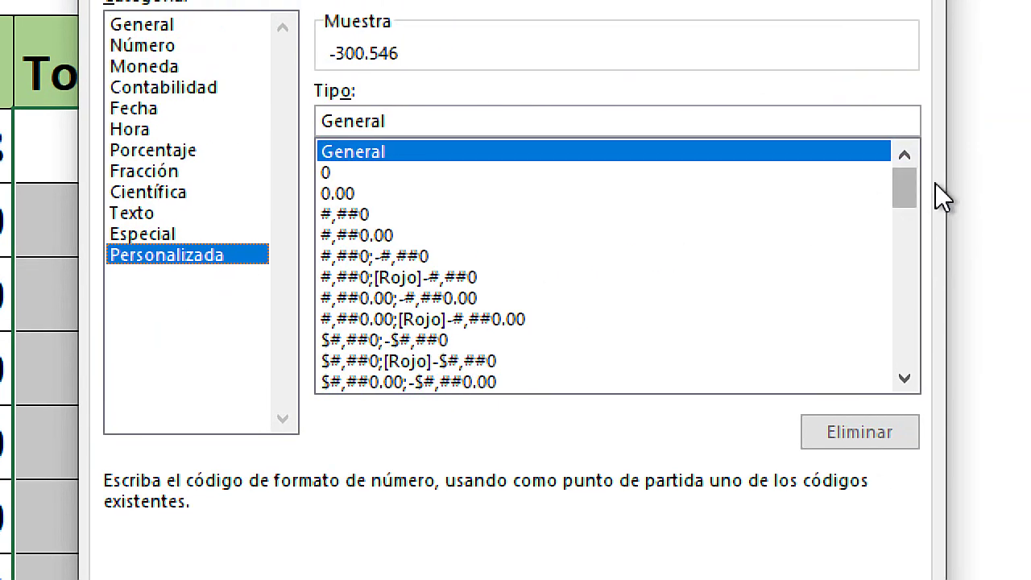
{"action": "mouse_move", "coordinate": [909, 202]}
{"action": "left_mouse_down"}
{"action": "mouse_move", "coordinate": [900, 312]}
{"action": "mouse_move", "coordinate": [889, 193]}
{"action": "left_mouse_up"}
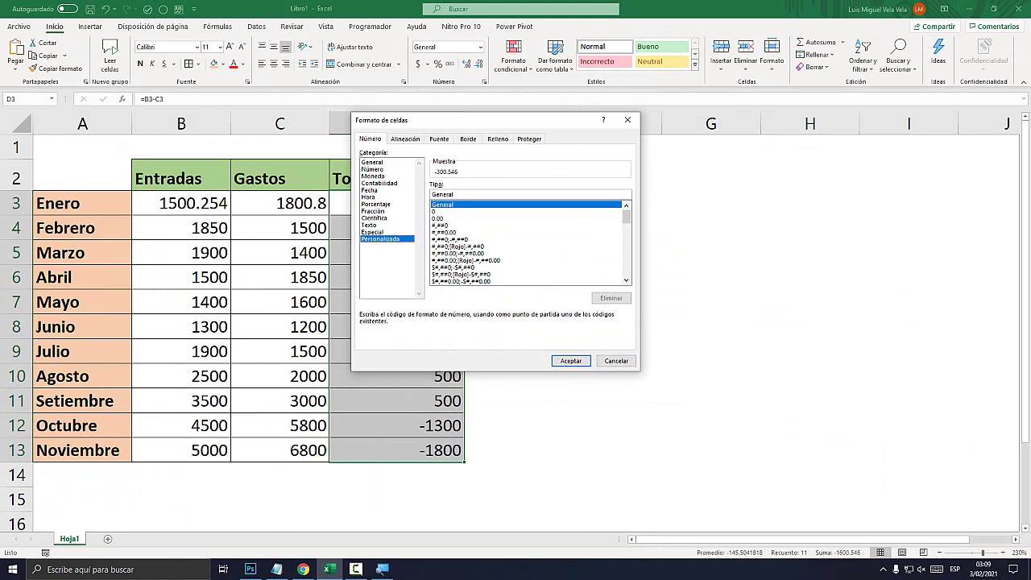
In Notepad, draft the positive-number code #,##0.0000.
{"action": "left_click", "coordinate": [276, 569]}
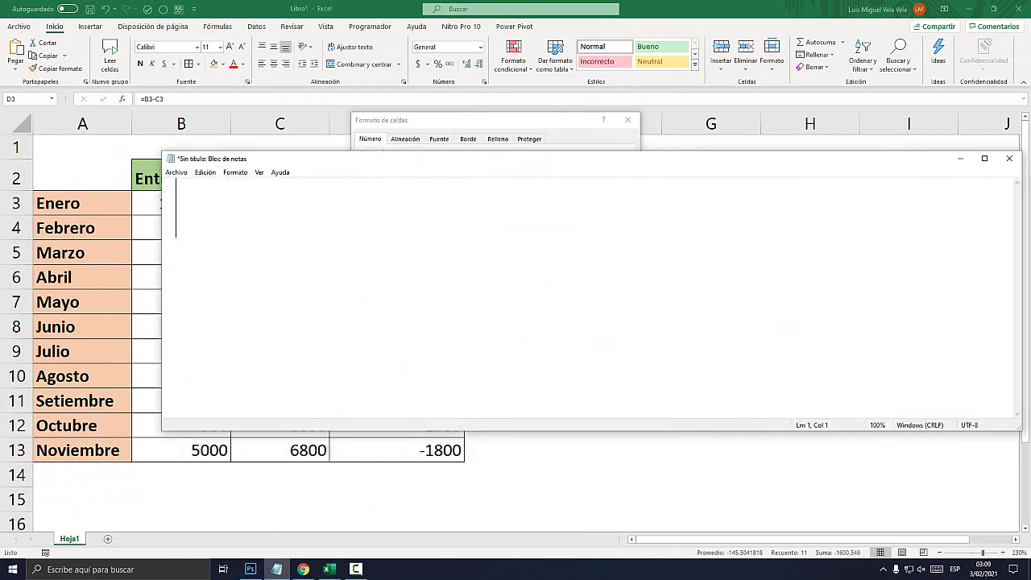
{"action": "mouse_move", "coordinate": [162, 290]}
{"action": "left_mouse_down"}
{"action": "mouse_move", "coordinate": [23, 290]}
{"action": "mouse_move", "coordinate": [201, 290]}
{"action": "left_mouse_up"}
{"action": "left_click_drag", "start_coordinate": [469, 161], "coordinate": [546, 257]}
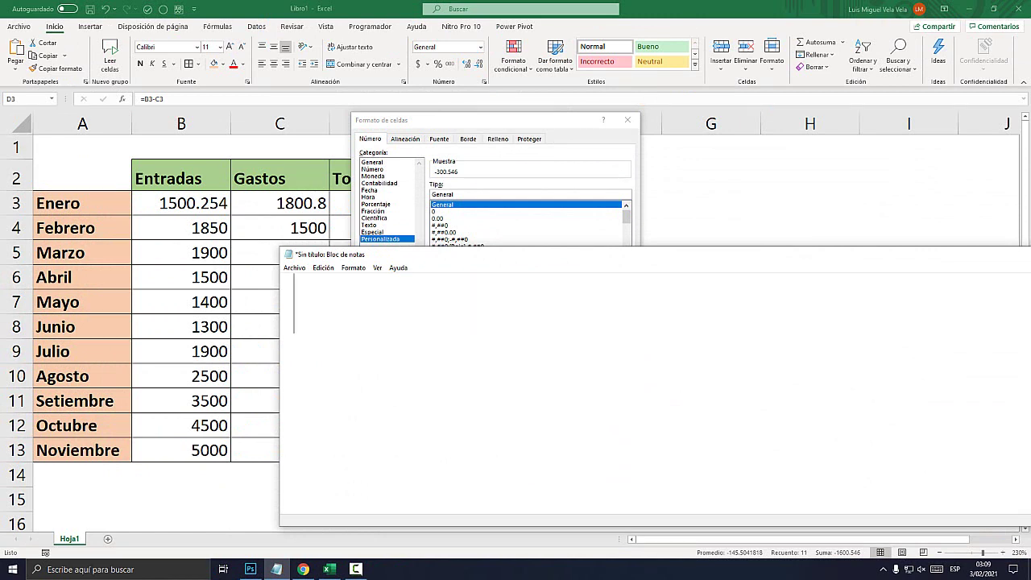
{"action": "type", "text": "#"}
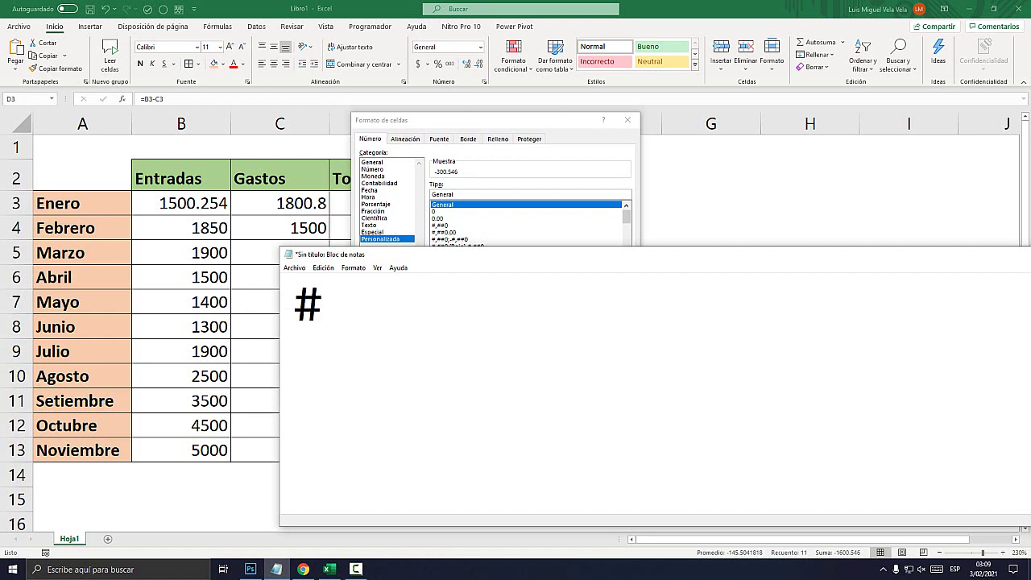
{"action": "type", "text": ","}
{"action": "right_click", "coordinate": [779, 394]}
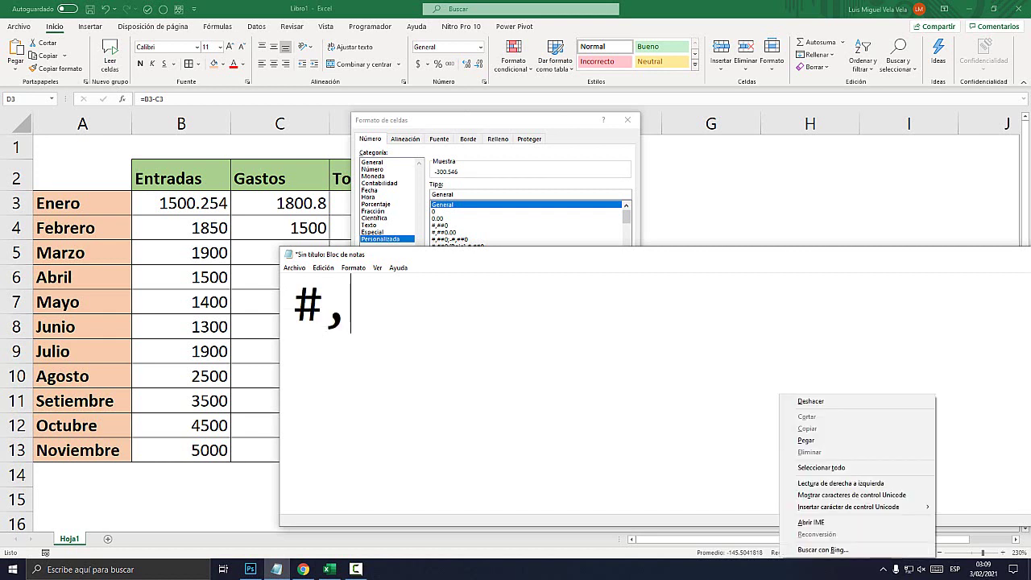
{"action": "key", "text": "Escape"}
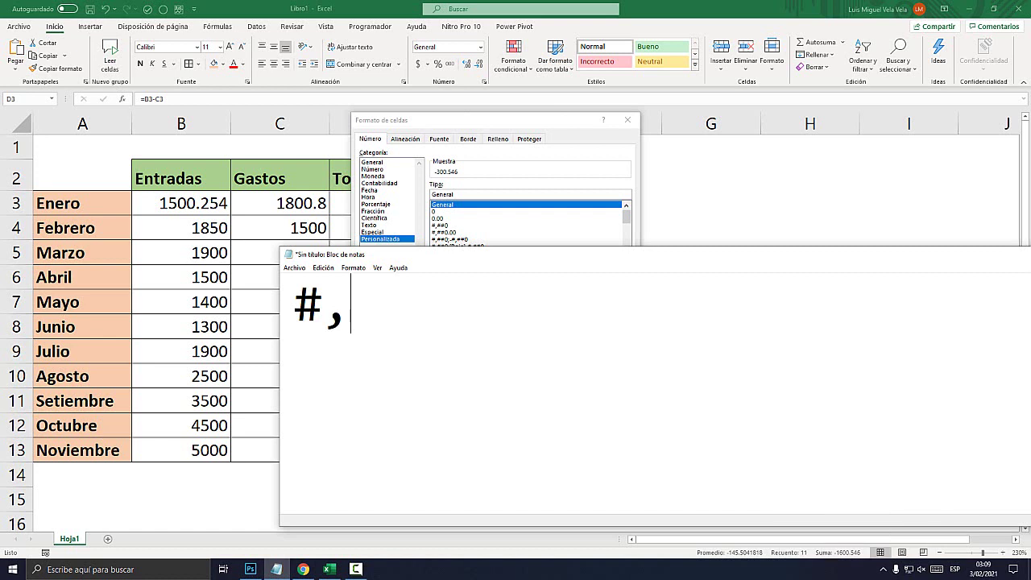
{"action": "type", "text": "##0"}
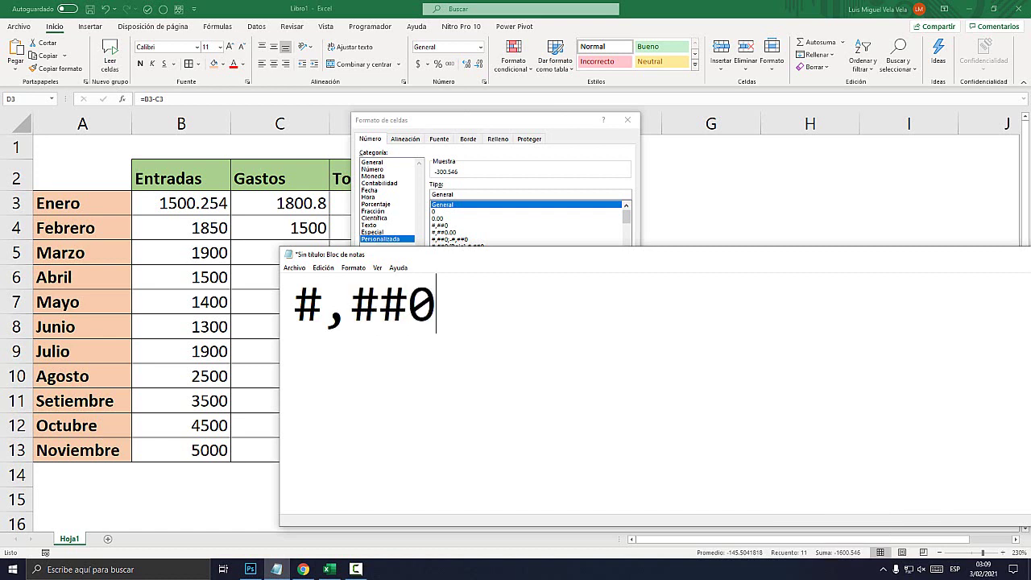
{"action": "type", "text": ".00"}
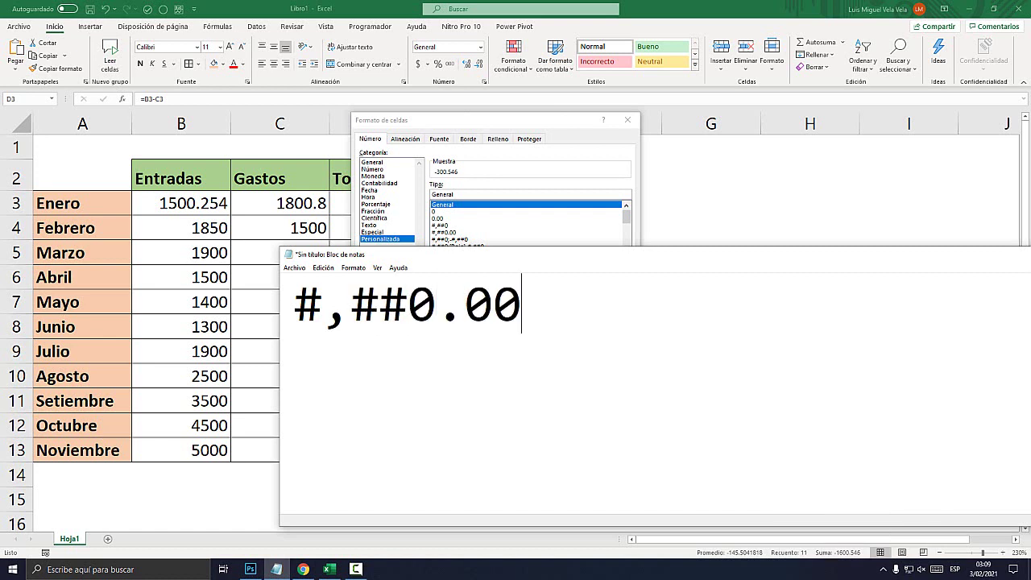
{"action": "key", "text": "shift+Left"}
{"action": "key", "text": "shift+Left"}
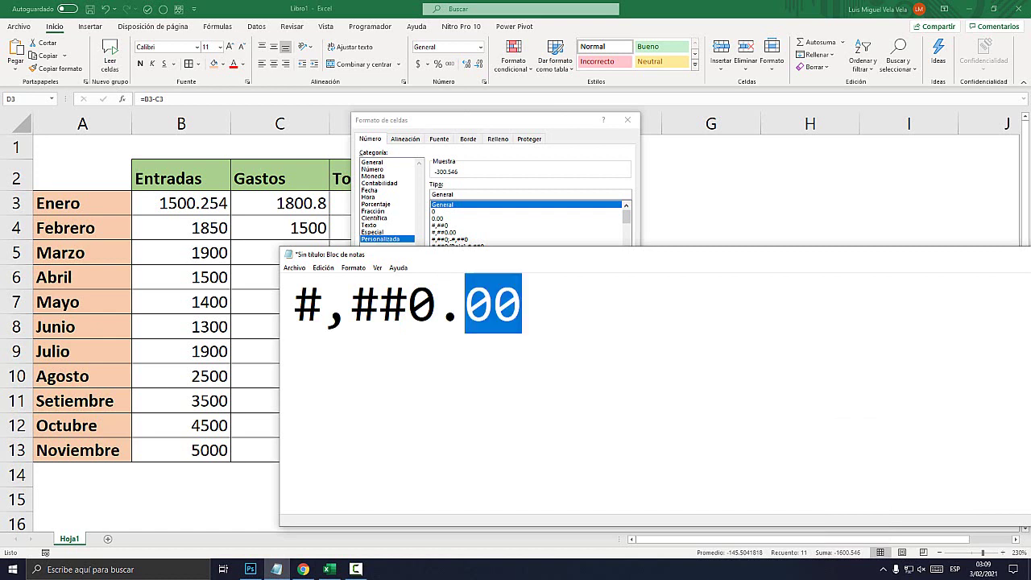
{"action": "key", "text": "shift+Left"}
{"action": "key", "text": "shift+Left"}
{"action": "key", "text": "shift+Left"}
{"action": "left_click", "coordinate": [407, 304]}
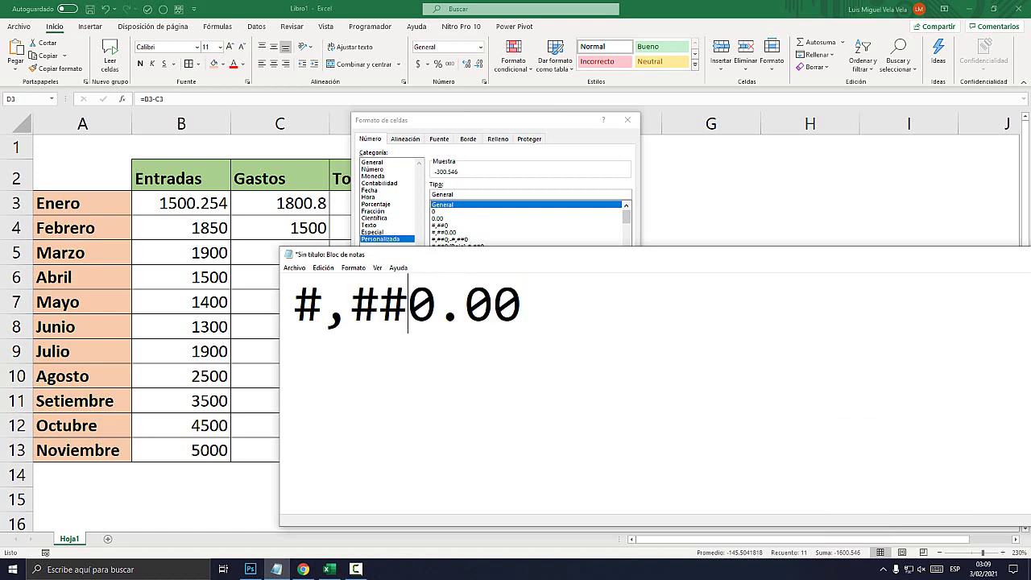
{"action": "key", "text": "ctrl+a"}
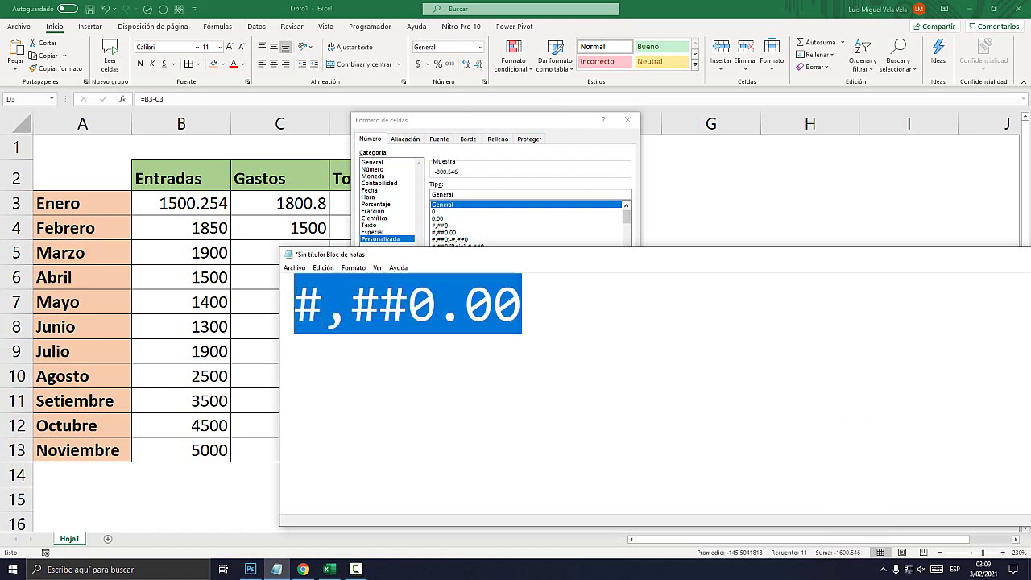
{"action": "left_click", "coordinate": [409, 304]}
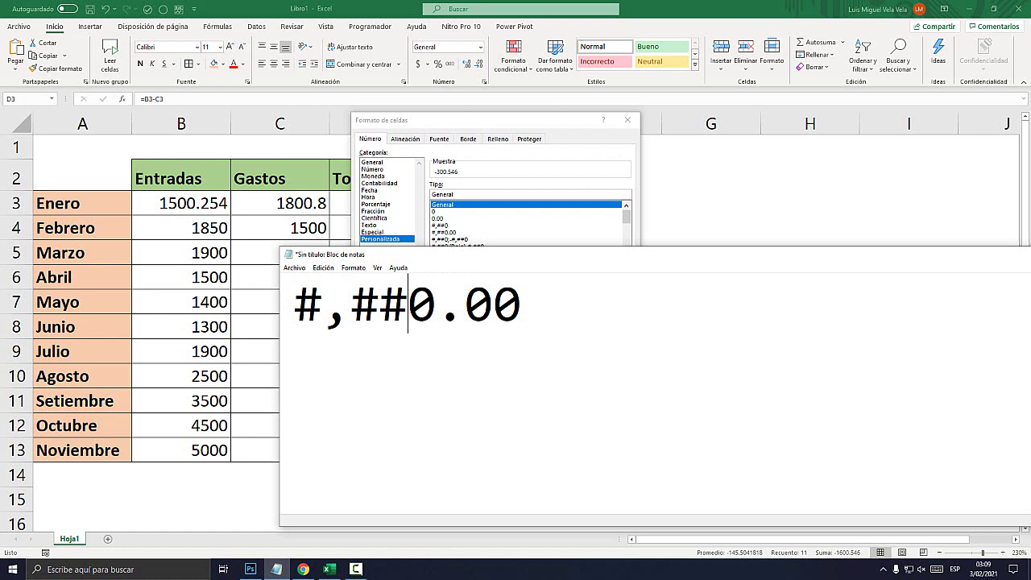
{"action": "left_click", "coordinate": [521, 304]}
{"action": "type", "text": "0.0"}
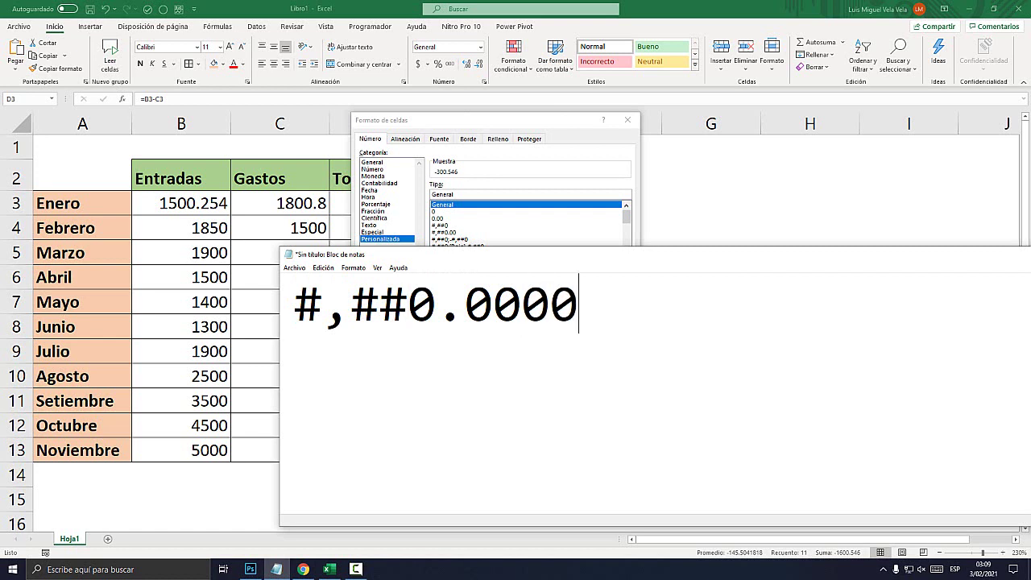
{"action": "type", "text": "0"}
{"action": "key", "text": "BackSpace"}
{"action": "key", "text": "BackSpace"}
{"action": "key", "text": "BackSpace"}
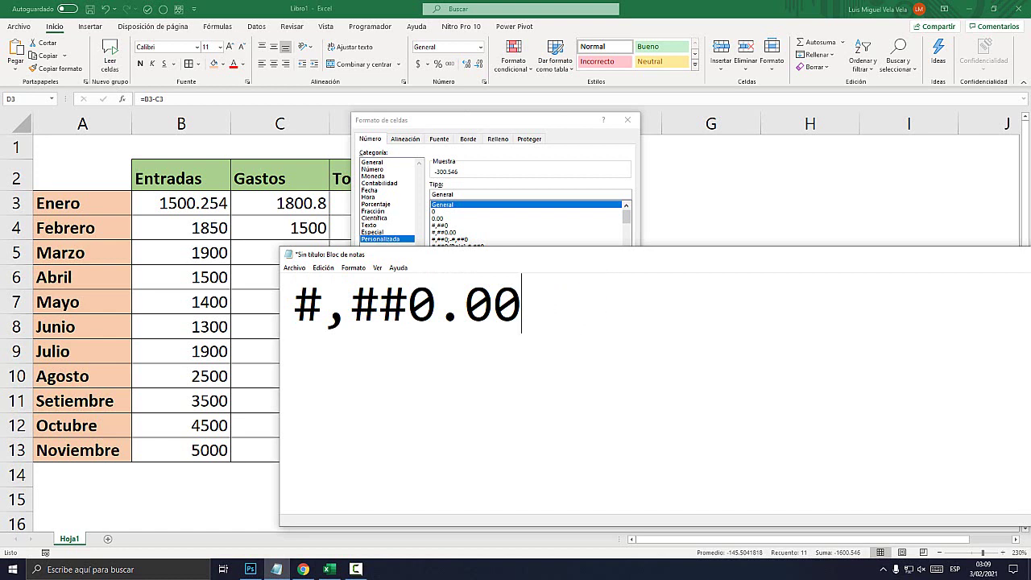
{"action": "key", "text": "BackSpace"}
{"action": "key", "text": "BackSpace"}
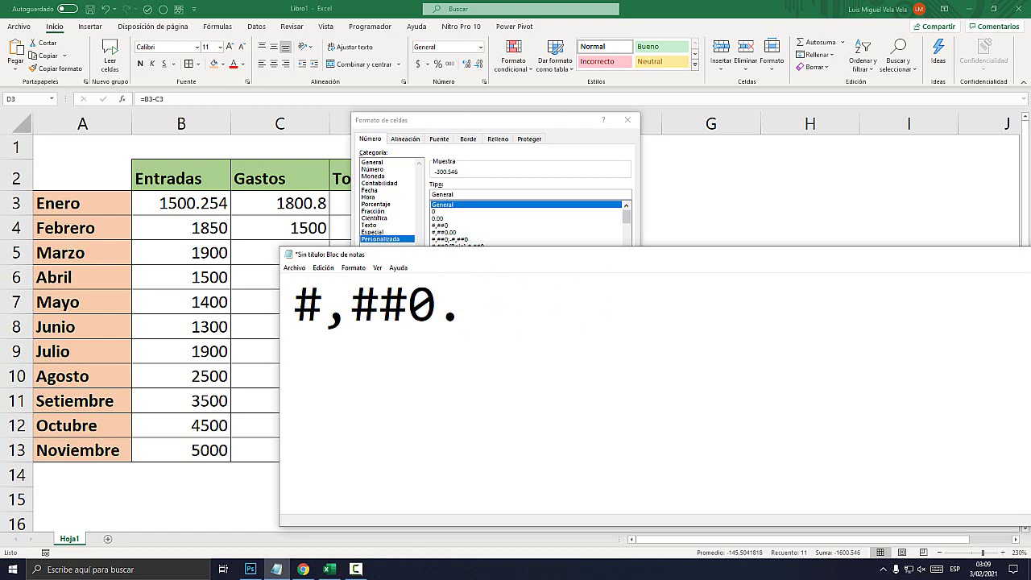
{"action": "type", "text": "00"}
{"action": "key", "text": "shift+Left"}
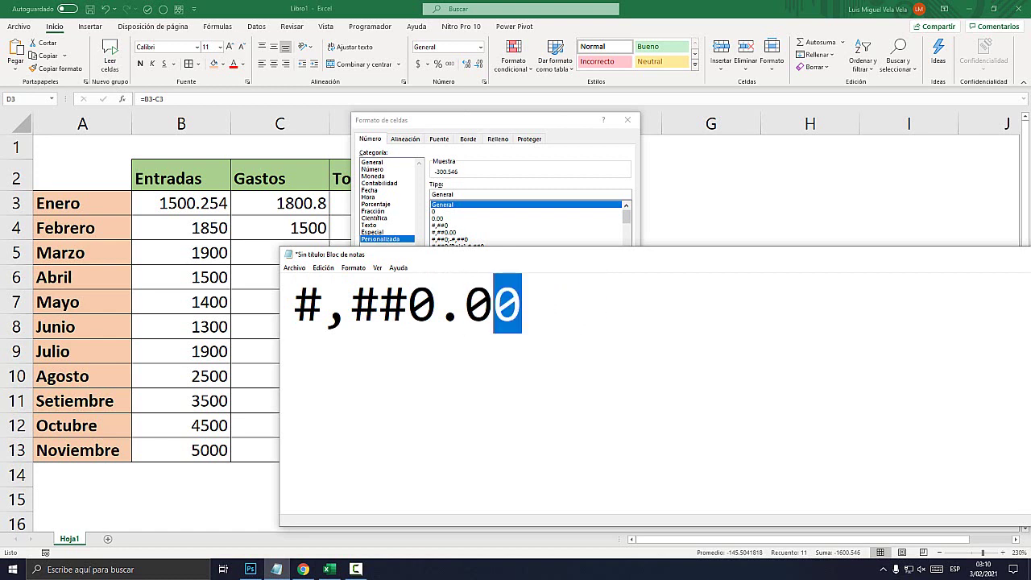
{"action": "key", "text": "shift+Left"}
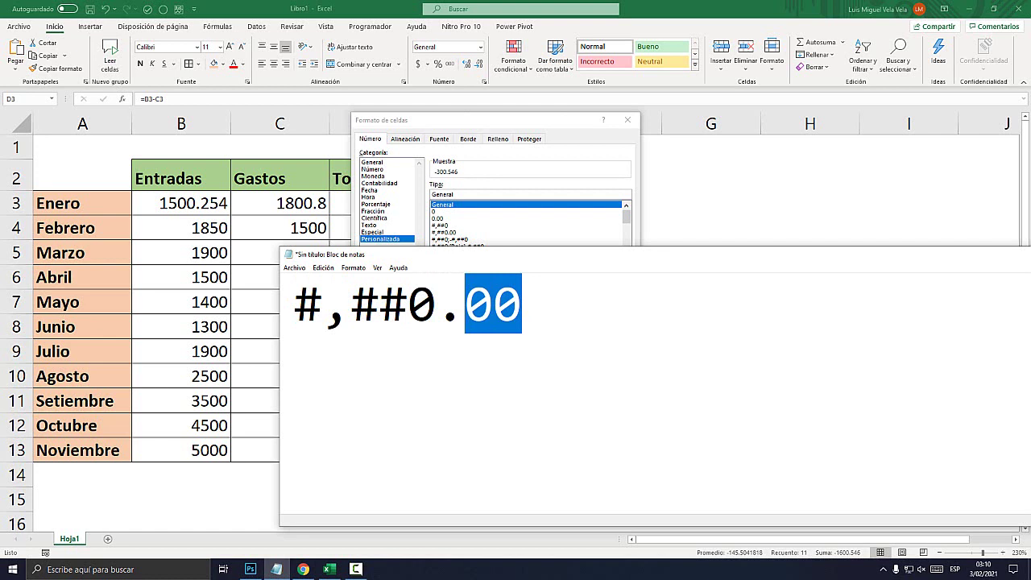
{"action": "key", "text": "Right"}
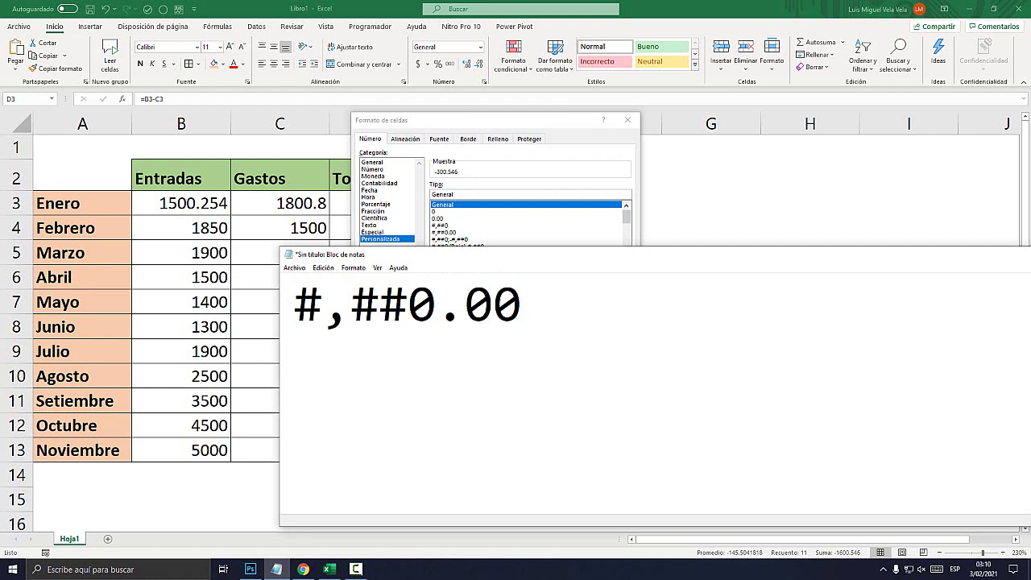
{"action": "type", "text": "0"}
{"action": "type", "text": "00"}
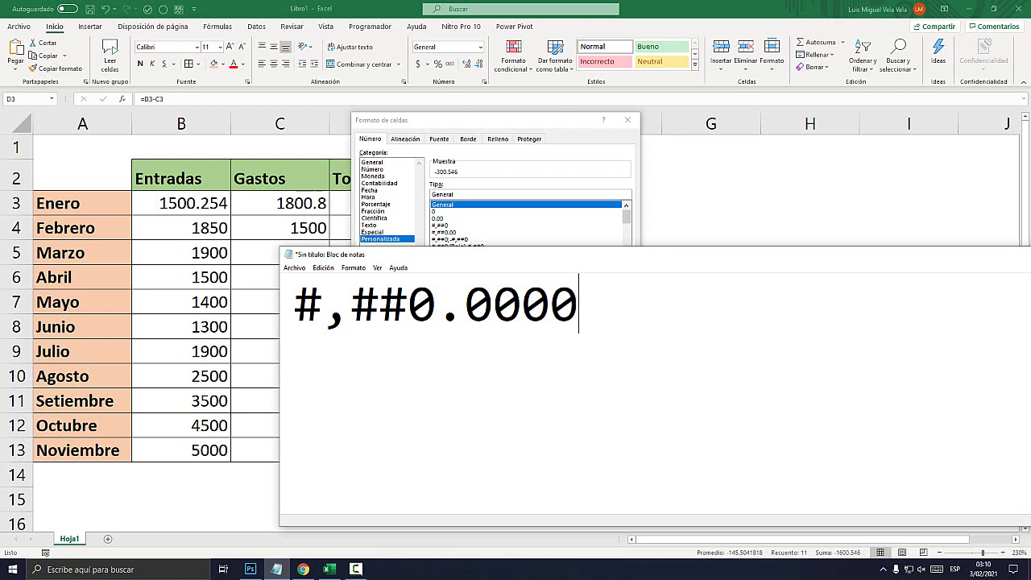
{"action": "key", "text": "shift+Left"}
{"action": "key", "text": "shift+Left"}
{"action": "key", "text": "shift+Left"}
{"action": "key", "text": "shift+Left"}
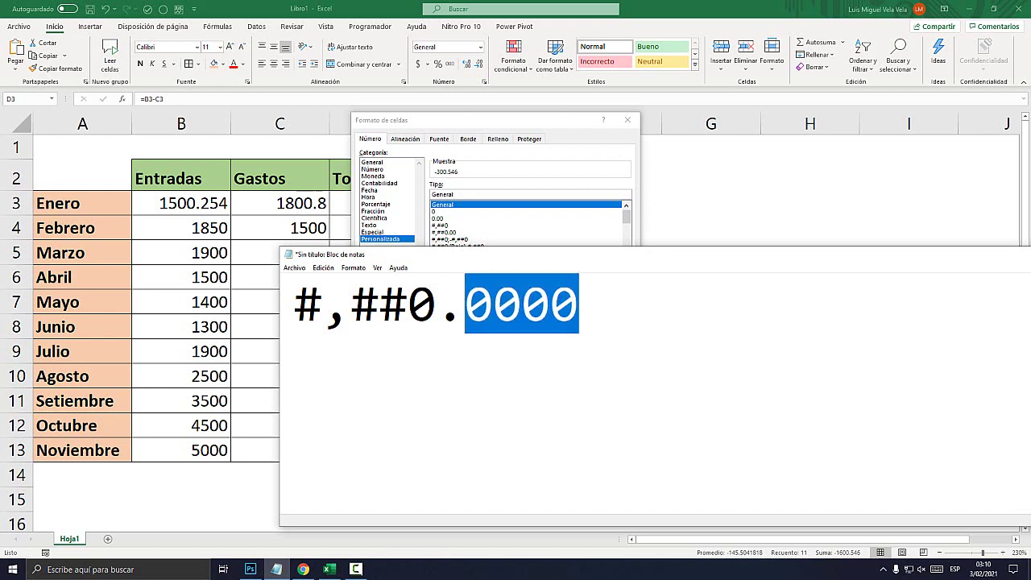
{"action": "left_click", "coordinate": [522, 305]}
{"action": "left_click", "coordinate": [579, 305]}
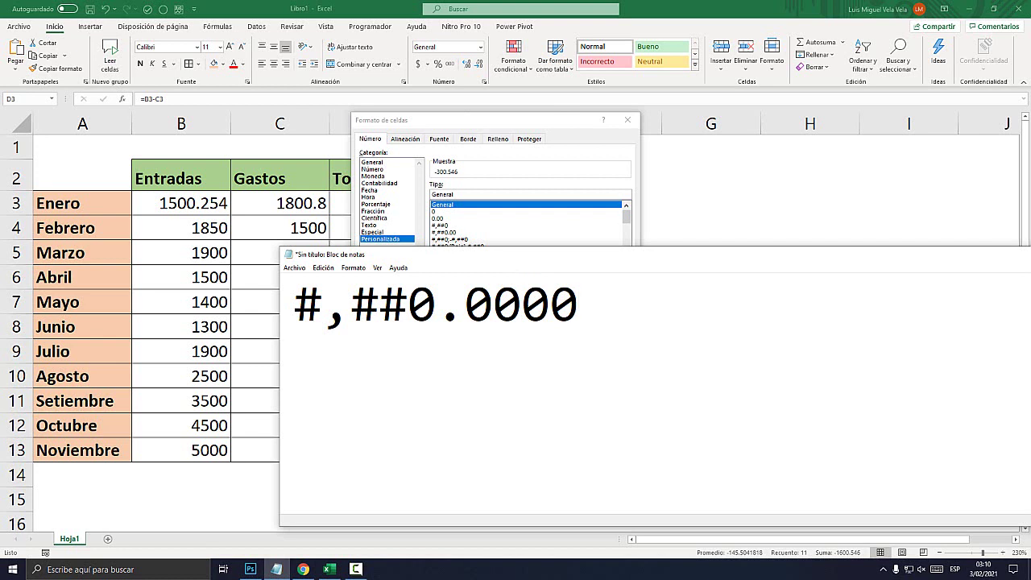
{"action": "left_click_drag", "start_coordinate": [402, 253], "coordinate": [285, 208]}
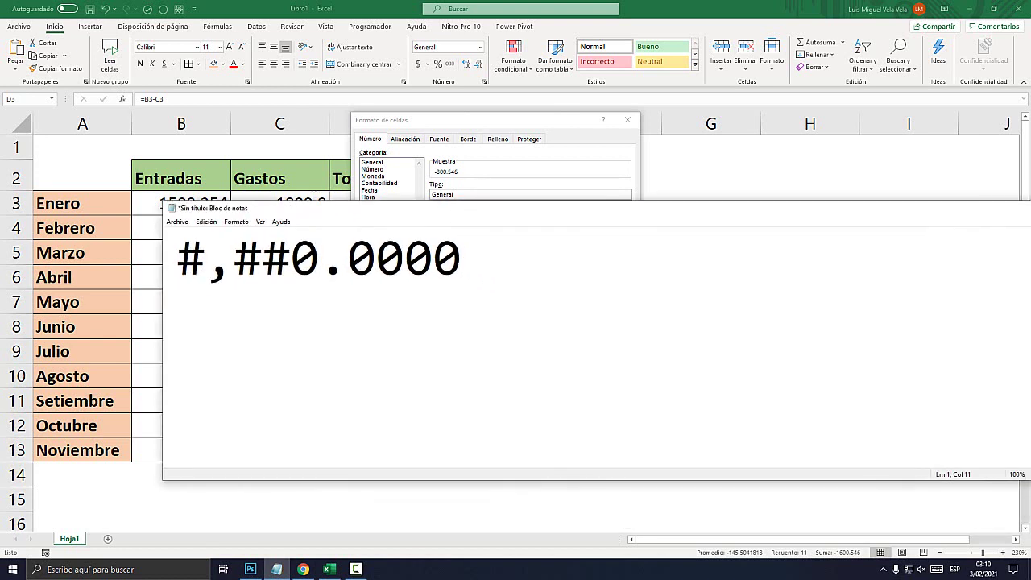
{"action": "key", "text": "shift+Left"}
{"action": "key", "text": "shift+Left"}
{"action": "key", "text": "shift+Left"}
{"action": "key", "text": "shift+Left"}
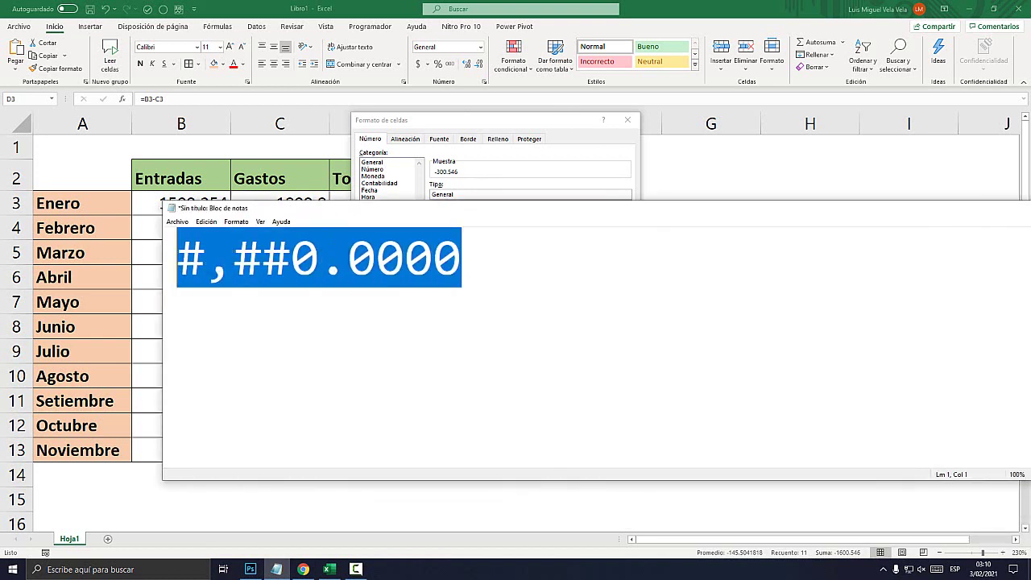
{"action": "key", "text": "End"}
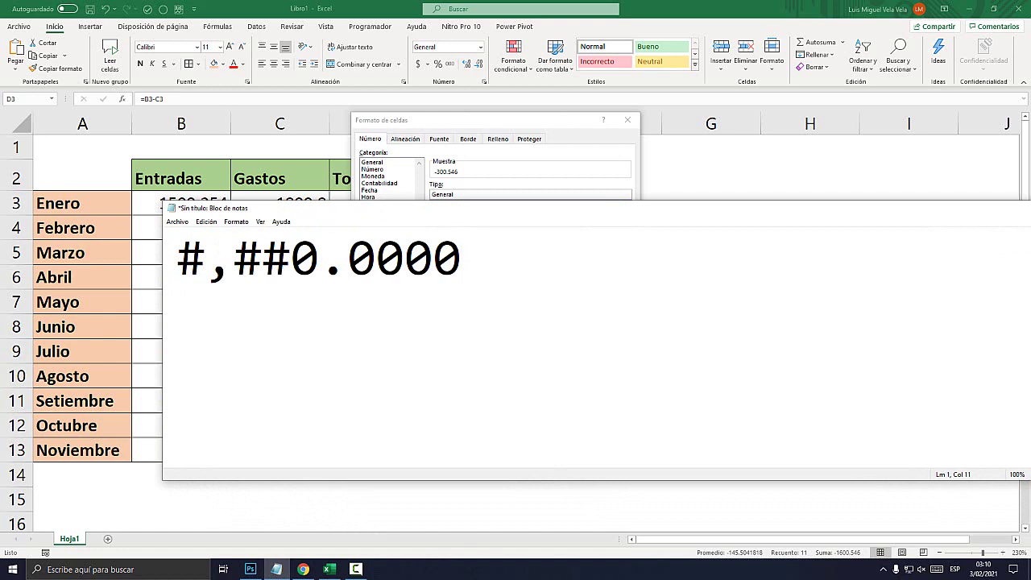
Add a semicolon and the negative section -#,##0.00 after the positive part.
{"action": "type", "text": ";"}
{"action": "key", "text": "Left"}
{"action": "key", "text": "shift+Left"}
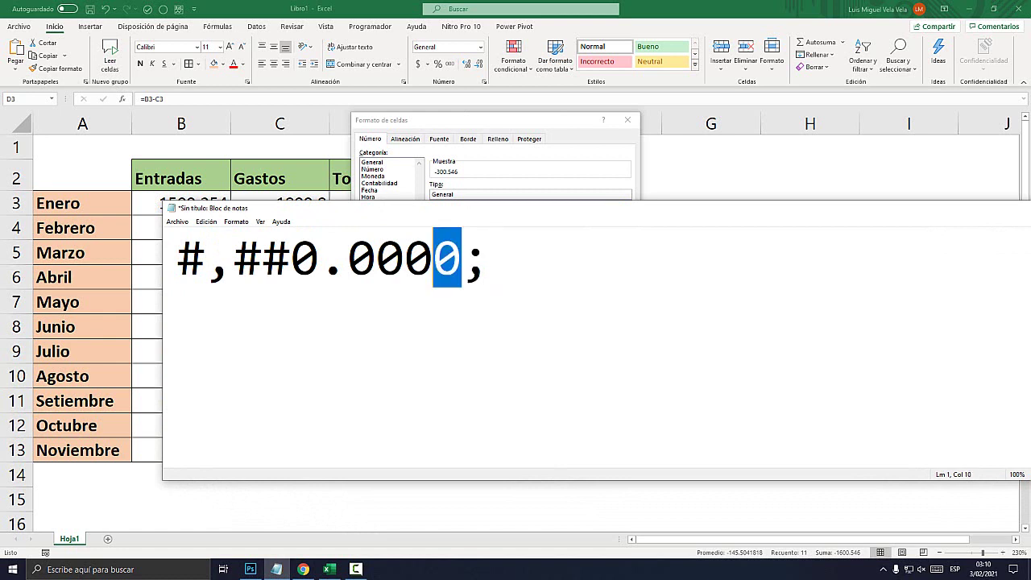
{"action": "key", "text": "shift+Left"}
{"action": "key", "text": "shift+Left"}
{"action": "key", "text": "shift+Left"}
{"action": "key", "text": "ctrl+c"}
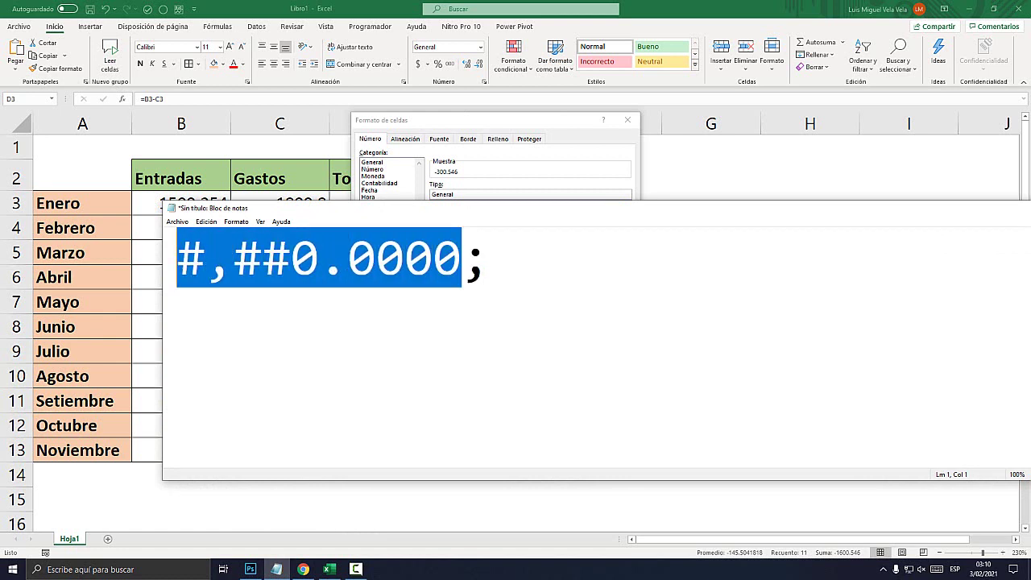
{"action": "key", "text": "End"}
{"action": "key", "text": "ctrl+v"}
{"action": "left_click", "coordinate": [490, 258]}
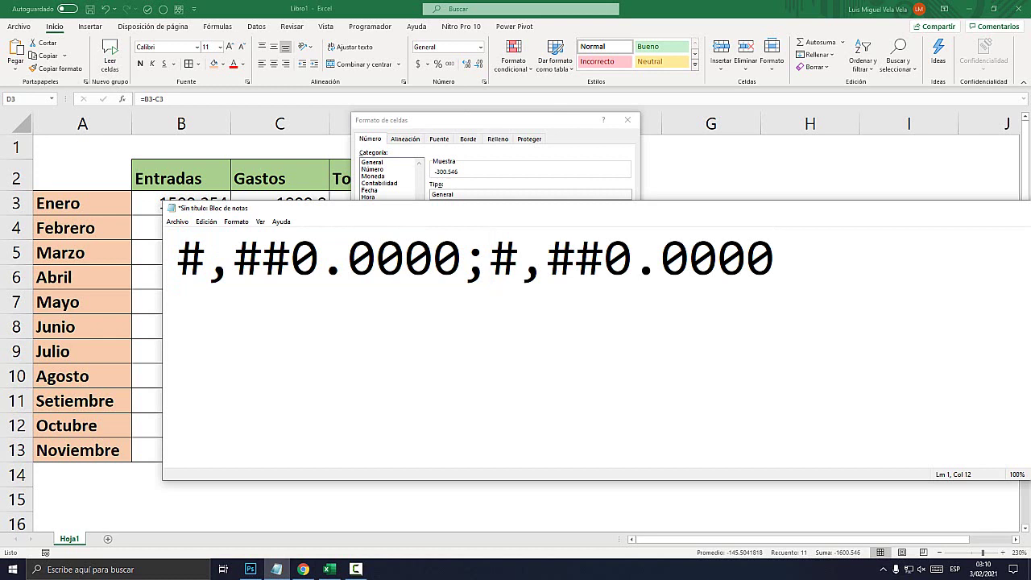
{"action": "type", "text": "-"}
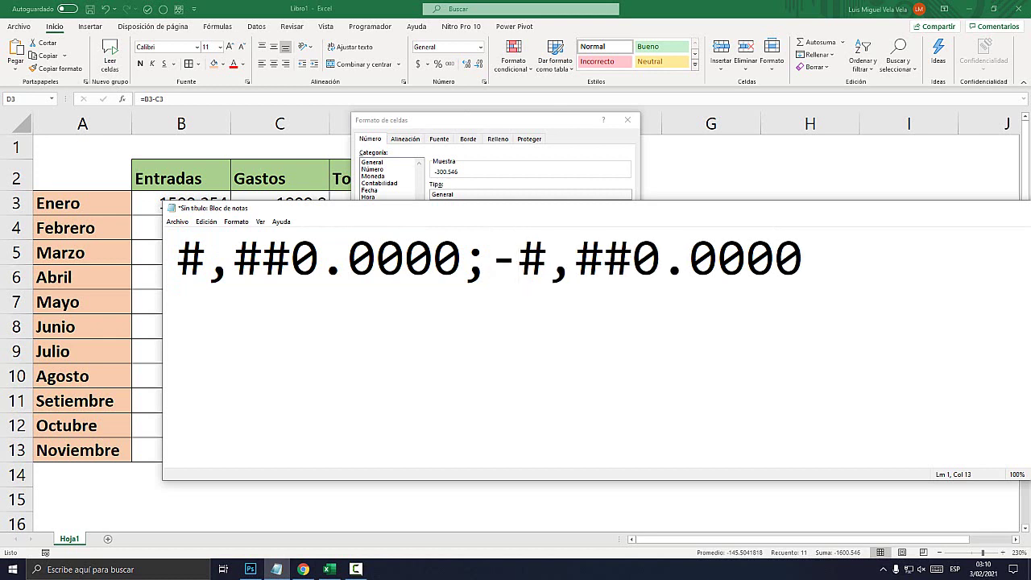
{"action": "key", "text": "Left"}
{"action": "key", "text": "shift+Right"}
{"action": "key", "text": "shift+Right"}
{"action": "key", "text": "shift+Right"}
{"action": "key", "text": "shift+Right"}
{"action": "key", "text": "shift+Right"}
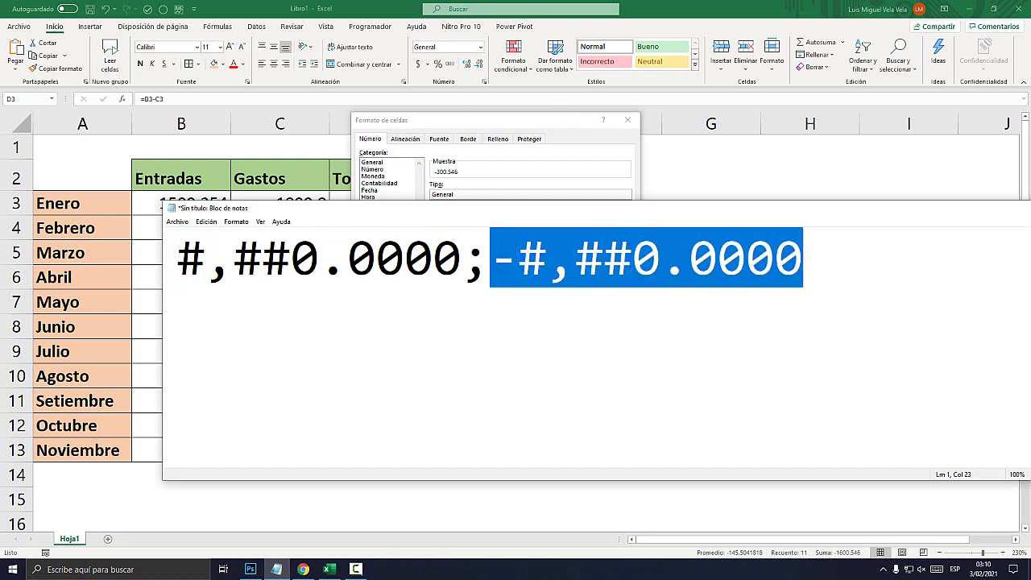
{"action": "left_click_drag", "start_coordinate": [463, 258], "coordinate": [175, 258]}
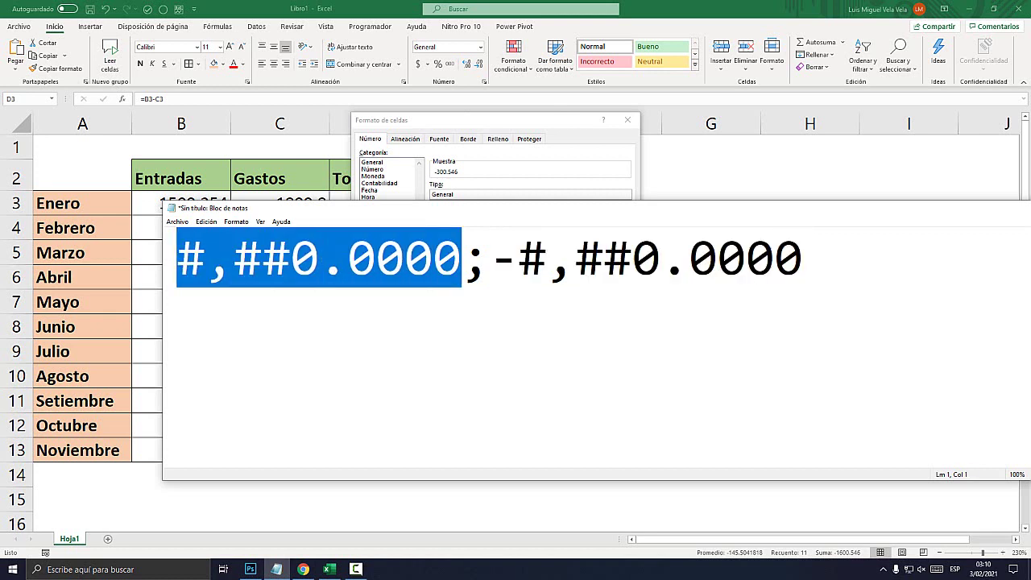
{"action": "left_click", "coordinate": [660, 258]}
{"action": "key", "text": "End"}
{"action": "key", "text": "shift+Left"}
{"action": "key", "text": "shift+Left"}
{"action": "key", "text": "shift+Left"}
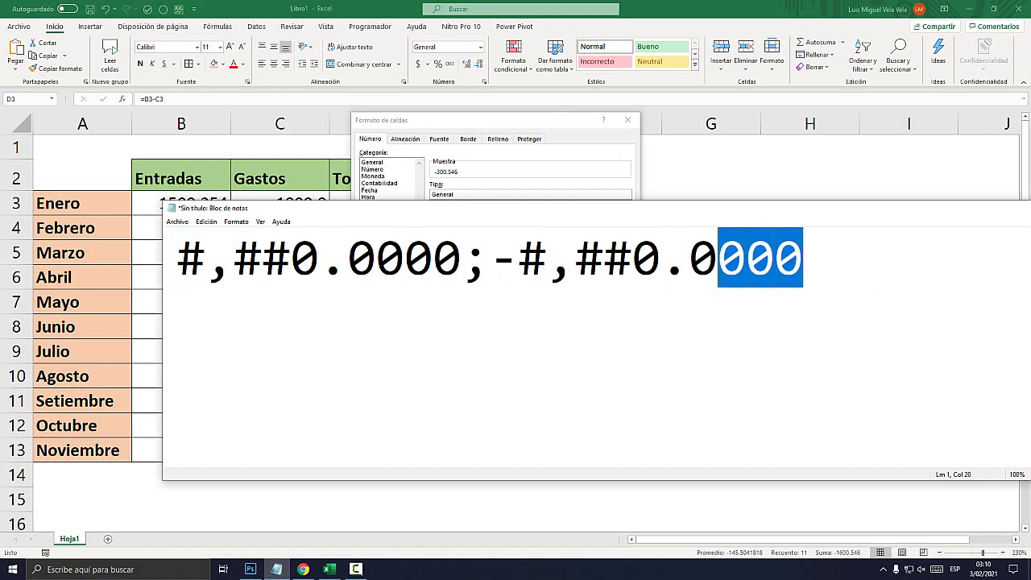
{"action": "key", "text": "shift+Left"}
{"action": "type", "text": "00"}
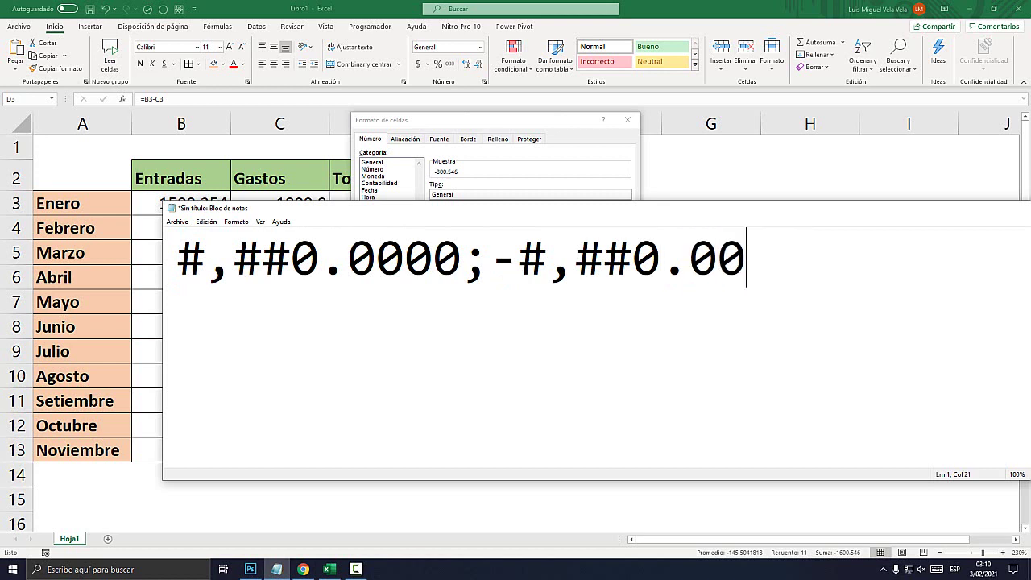
Tidy the code to #,##0.0000;-#,##0.00, select it, and return to Excel.
{"action": "key", "text": "ctrl+Left"}
{"action": "key", "text": "ctrl+Left"}
{"action": "key", "text": "ctrl+Left"}
{"action": "key", "text": "ctrl+shift+Left"}
{"action": "key", "text": "ctrl+shift+Left"}
{"action": "key", "text": "Left"}
{"action": "type", "text": "+"}
{"action": "key", "text": "Left"}
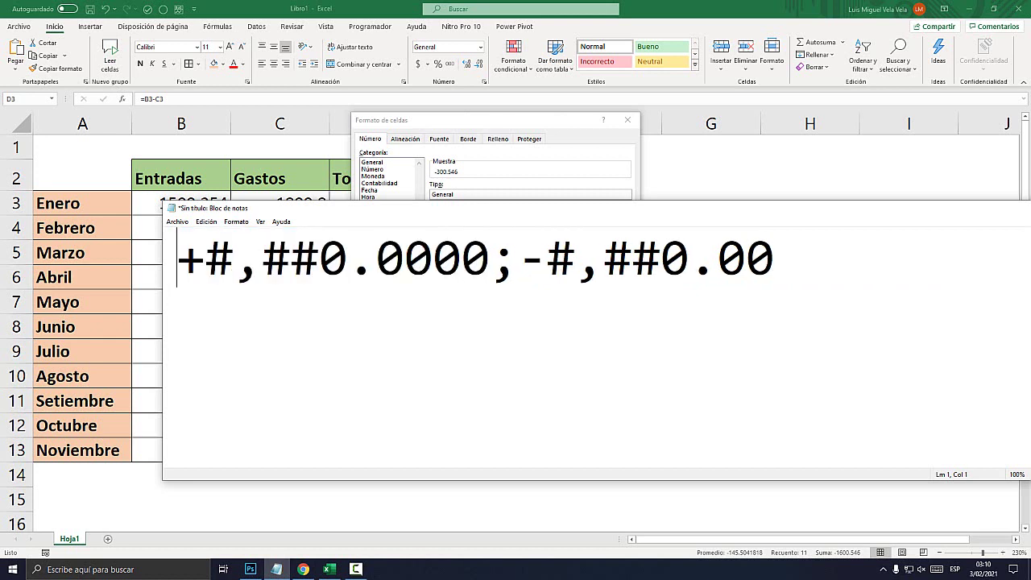
{"action": "key", "text": "shift+Right"}
{"action": "key", "text": "Delete"}
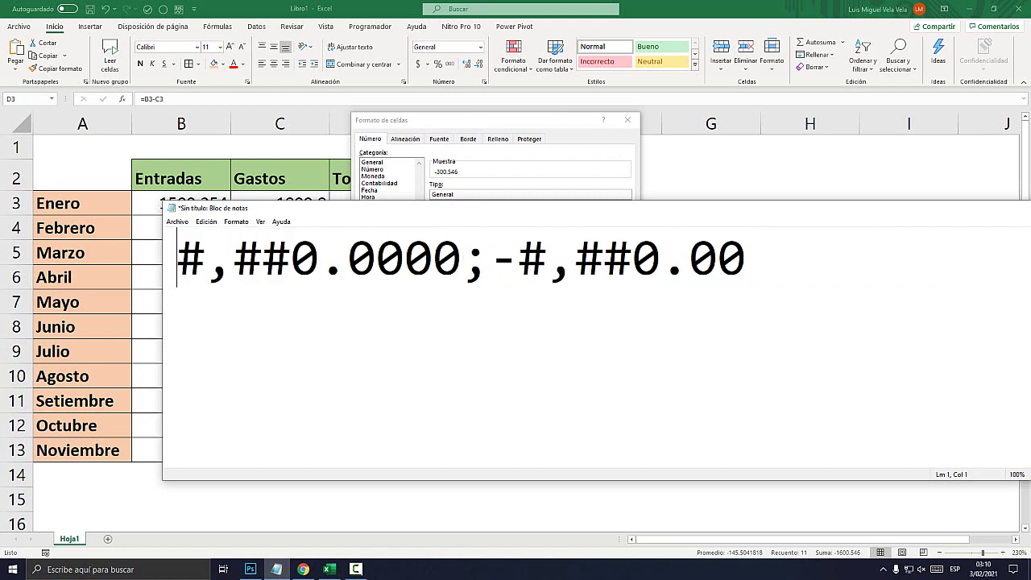
{"action": "double_click", "coordinate": [504, 257]}
{"action": "left_click", "coordinate": [234, 258]}
{"action": "key", "text": "shift+Left"}
{"action": "key", "text": "shift+Left"}
{"action": "key", "text": "shift+Left"}
{"action": "double_click", "coordinate": [504, 257]}
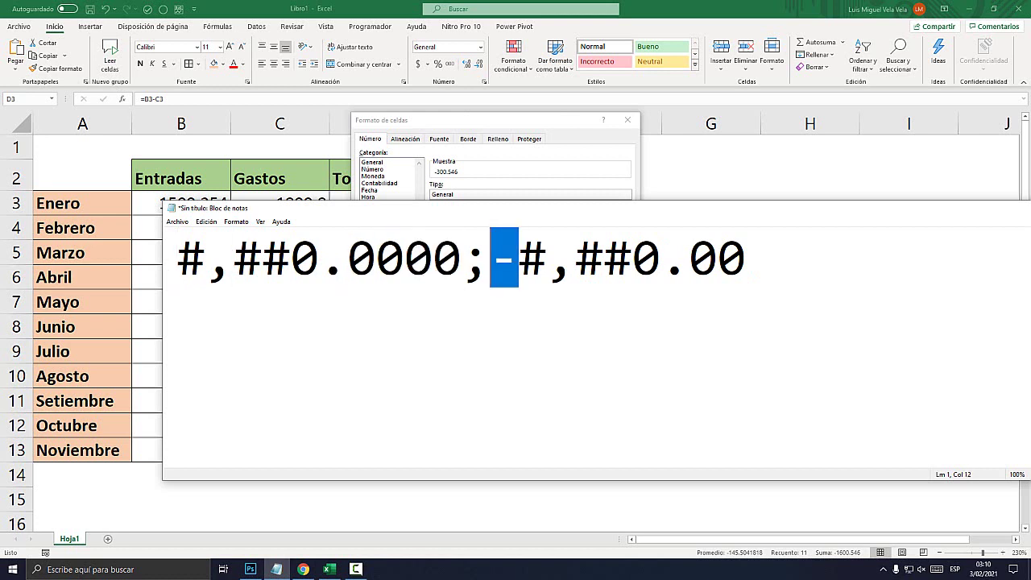
{"action": "left_click", "coordinate": [661, 258]}
{"action": "left_click_drag", "start_coordinate": [746, 258], "coordinate": [176, 258]}
{"action": "left_click", "coordinate": [633, 258]}
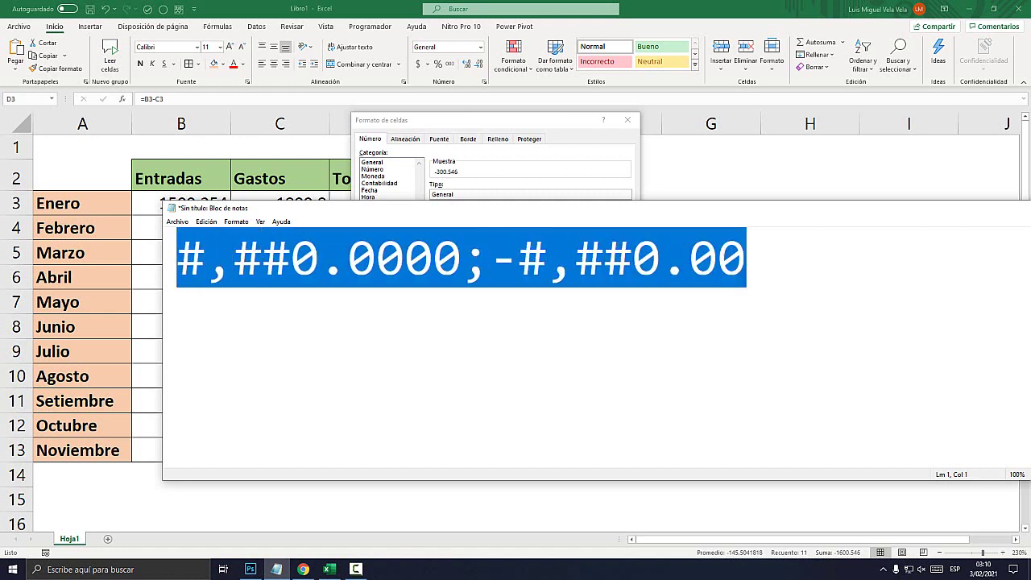
{"action": "key", "text": "alt+Tab"}
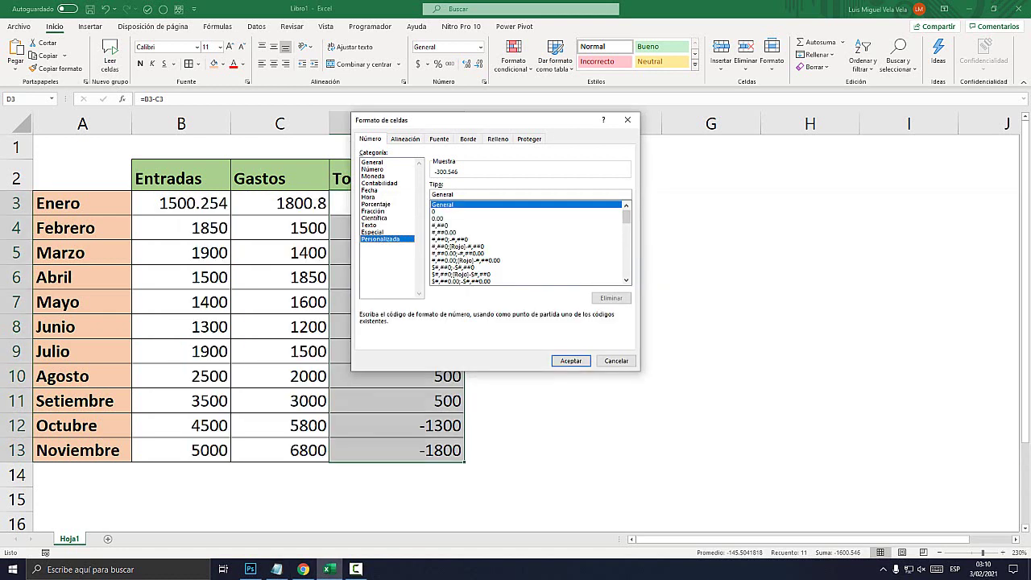
Paste #,##0.0000;-#,##0.00 into the Tipo box and apply it to D3:D13.
{"action": "left_click", "coordinate": [445, 232]}
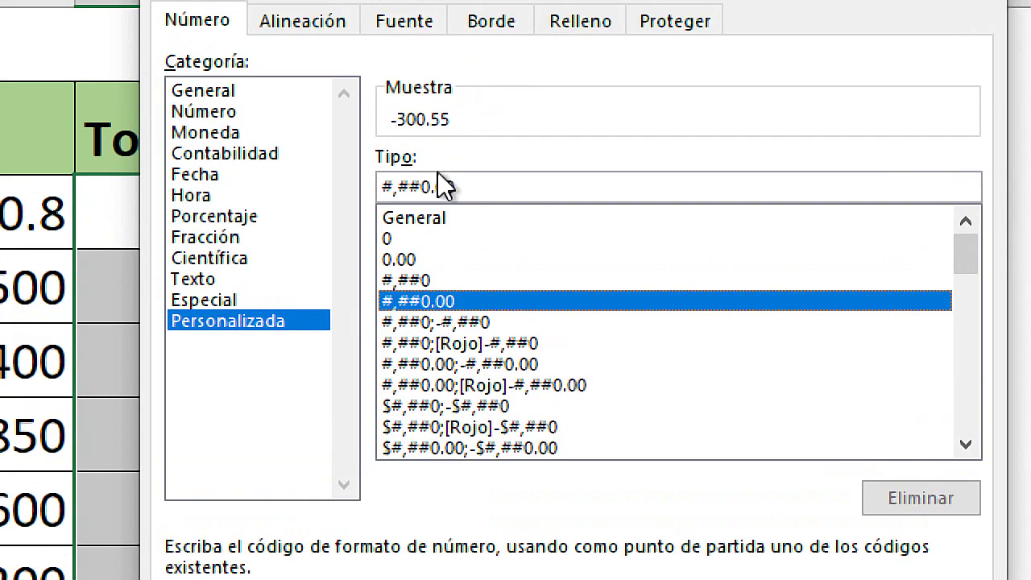
{"action": "left_click_drag", "start_coordinate": [495, 186], "coordinate": [348, 193]}
{"action": "key", "text": "ctrl+v"}
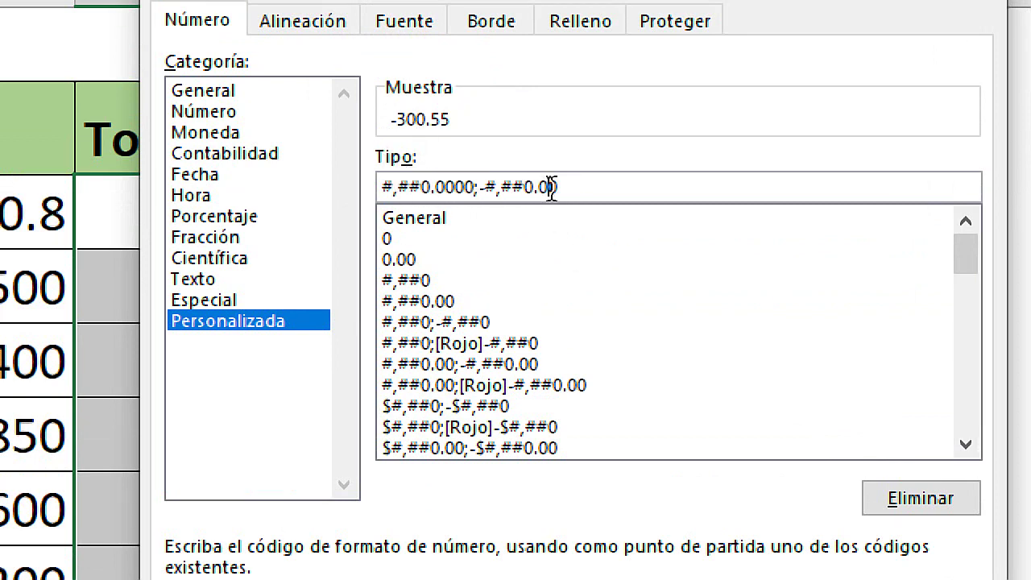
{"action": "left_click_drag", "start_coordinate": [557, 187], "coordinate": [538, 187]}
{"action": "left_click", "coordinate": [472, 187]}
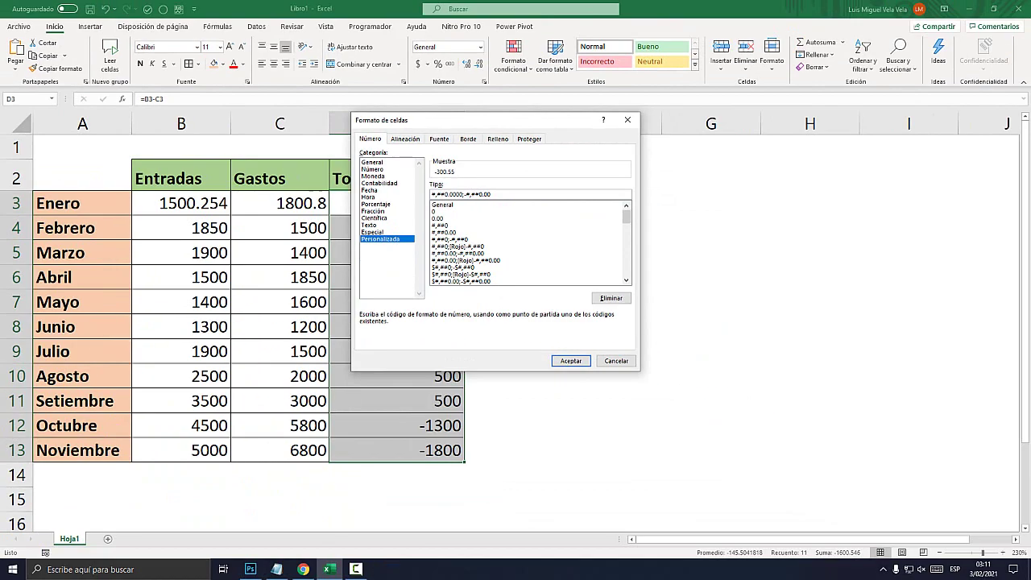
{"action": "left_click", "coordinate": [570, 361]}
Check the formatted value in D4, then bring the Notepad draft back.
{"action": "key", "text": "shift+Up"}
{"action": "key", "text": "shift+Up"}
{"action": "key", "text": "shift+Up"}
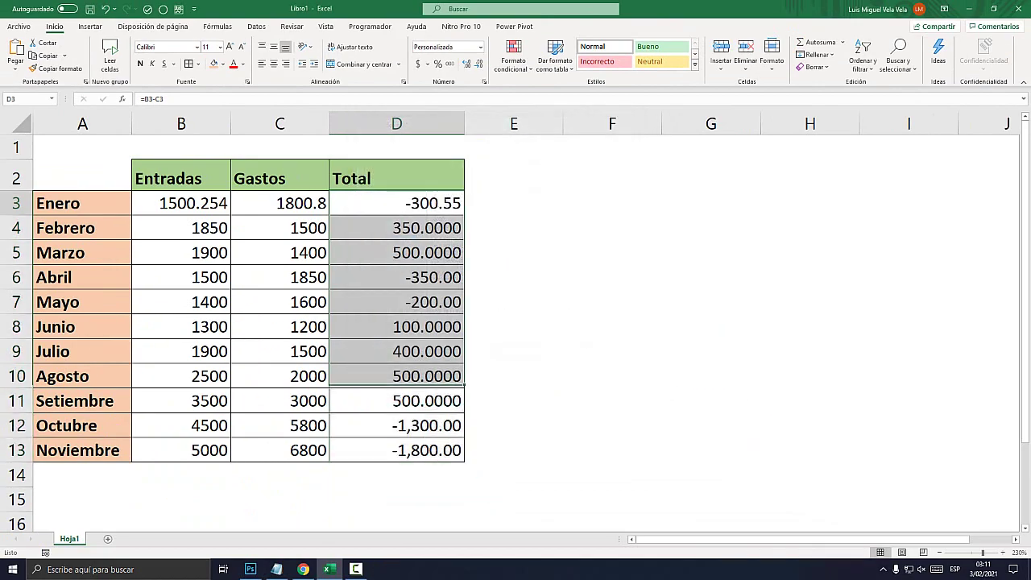
{"action": "key", "text": "shift+Up"}
{"action": "key", "text": "shift+Up"}
{"action": "key", "text": "shift+Up"}
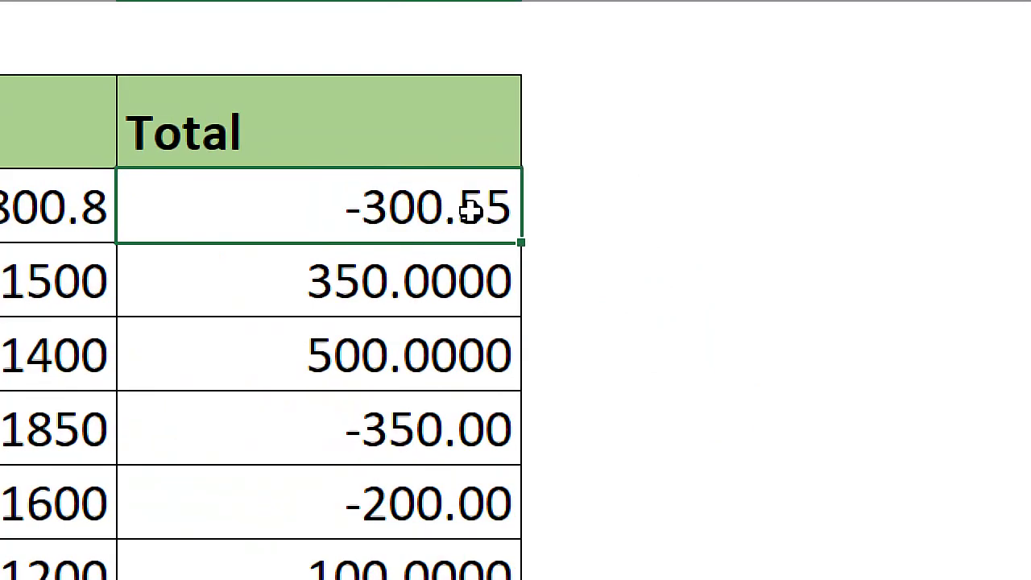
{"action": "left_click", "coordinate": [436, 257]}
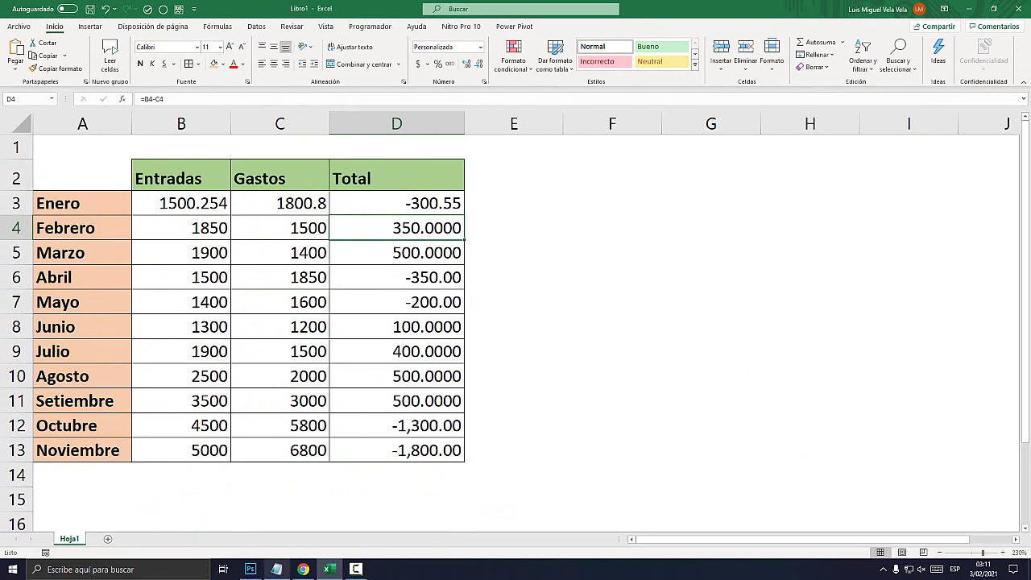
{"action": "left_click", "coordinate": [277, 570]}
{"action": "key", "text": "End"}
Delete the trailing .00 so the Notepad code reads #,##0.0000;-#,##0.
{"action": "key", "text": "shift+Left"}
{"action": "key", "text": "shift+Left"}
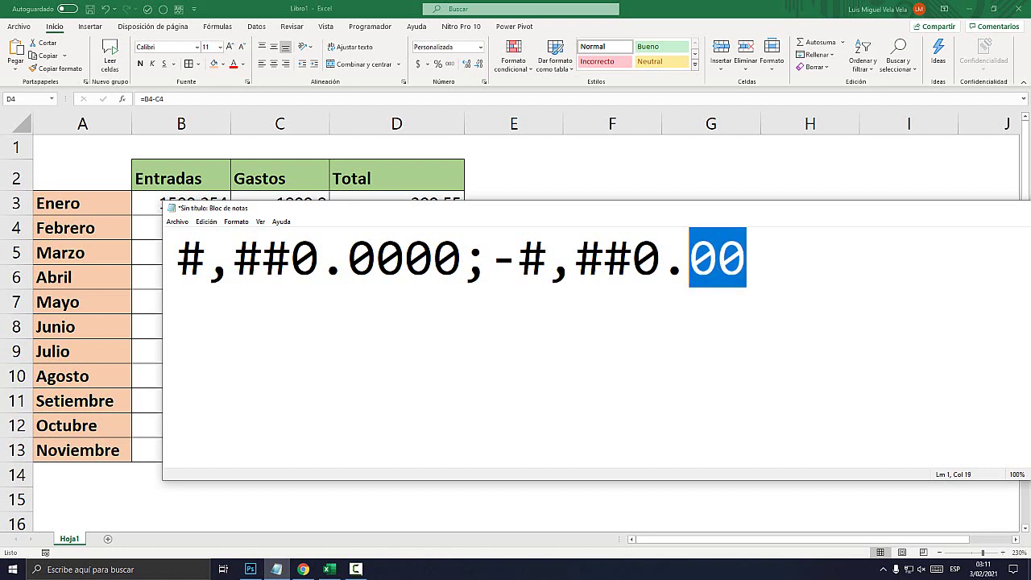
{"action": "key", "text": "End"}
{"action": "key", "text": "shift+Left"}
{"action": "key", "text": "shift+Left"}
{"action": "key", "text": "shift+Left"}
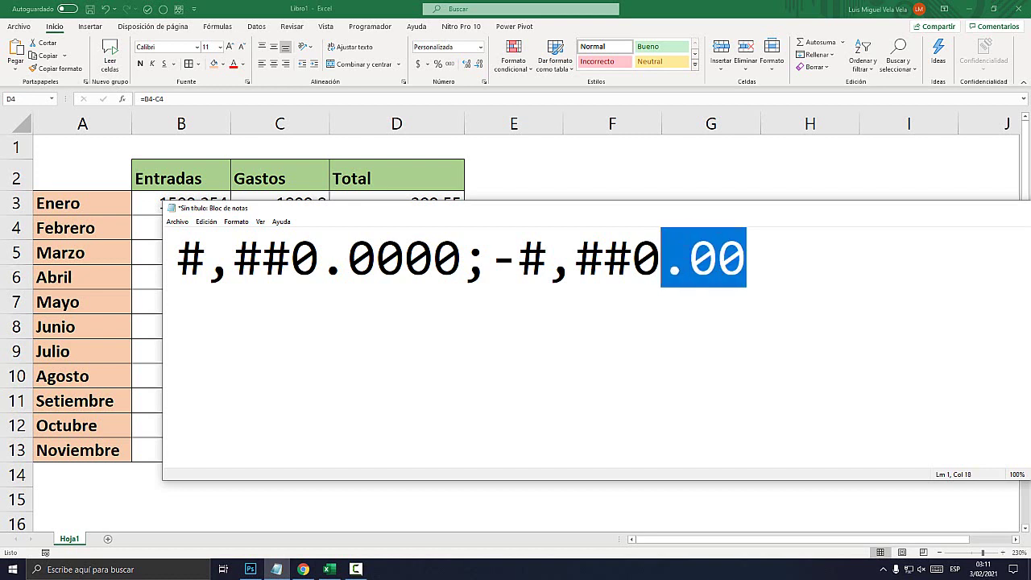
{"action": "key", "text": "Delete"}
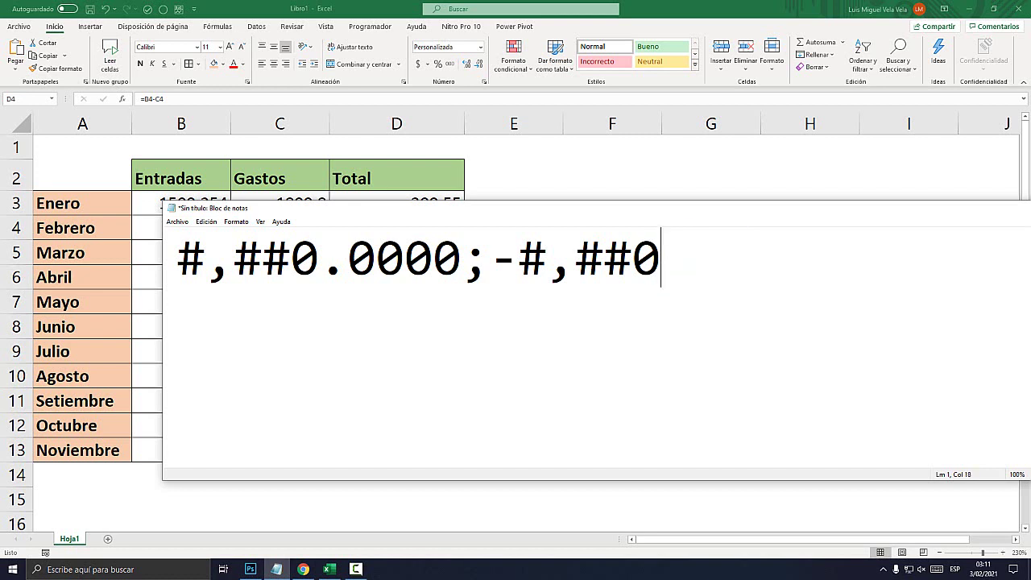
{"action": "key", "text": "shift+Left"}
{"action": "key", "text": "shift+Home"}
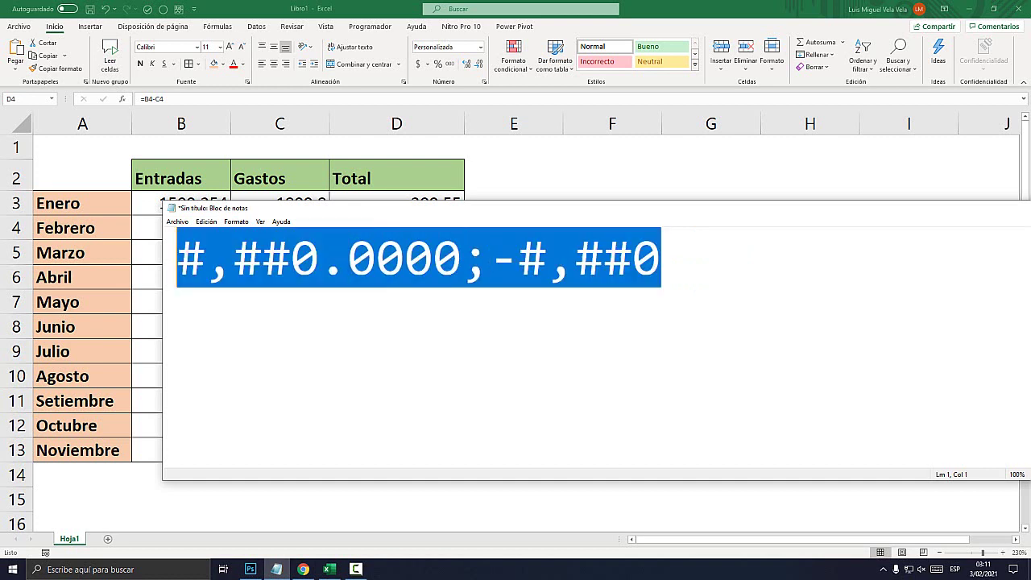
{"action": "key", "text": "alt+Tab"}
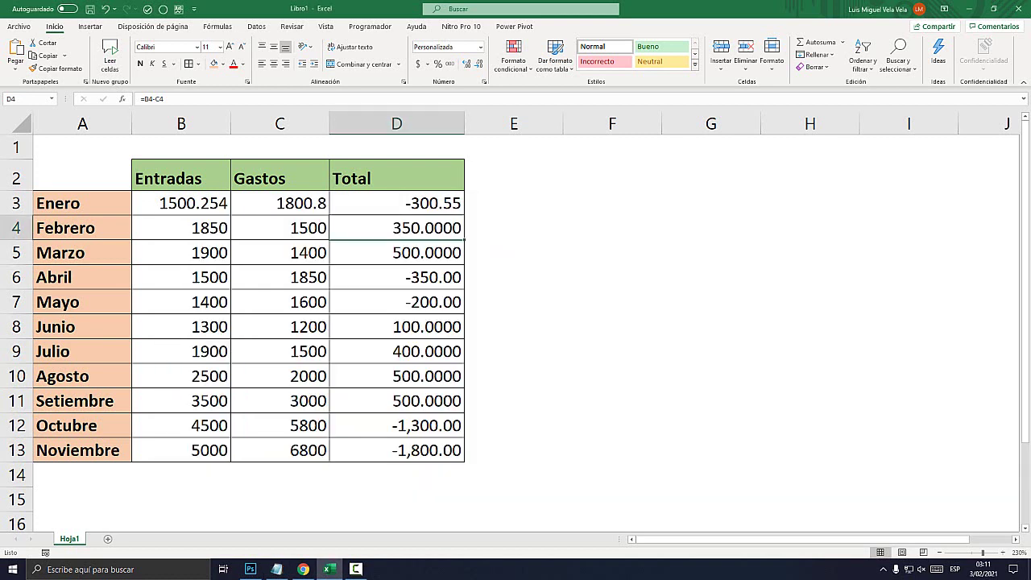
Set D3:D13's custom format to #,##0.0000;-#,##0.
{"action": "left_click_drag", "start_coordinate": [397, 203], "coordinate": [396, 450]}
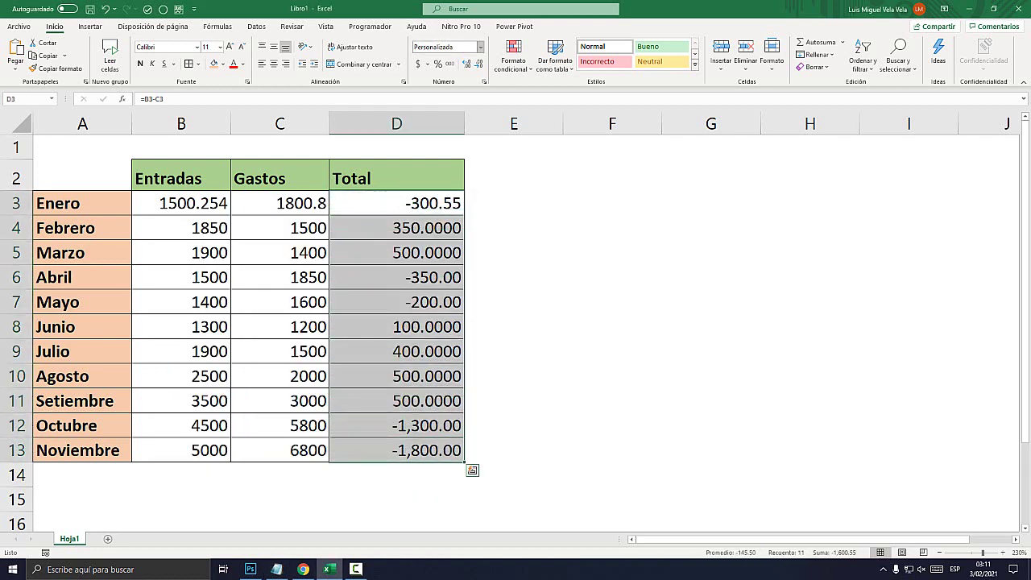
{"action": "left_click", "coordinate": [480, 47]}
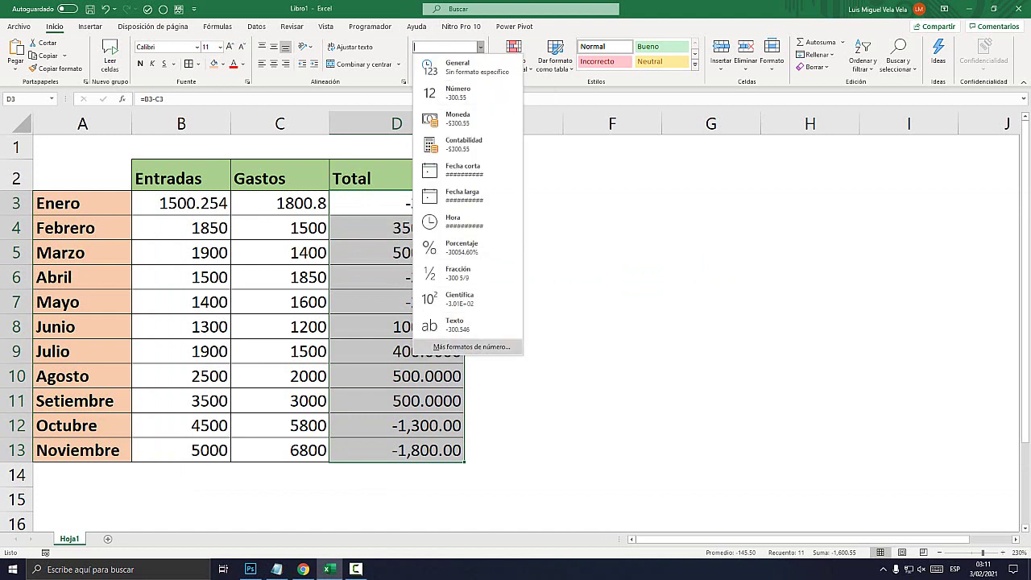
{"action": "left_click", "coordinate": [471, 346]}
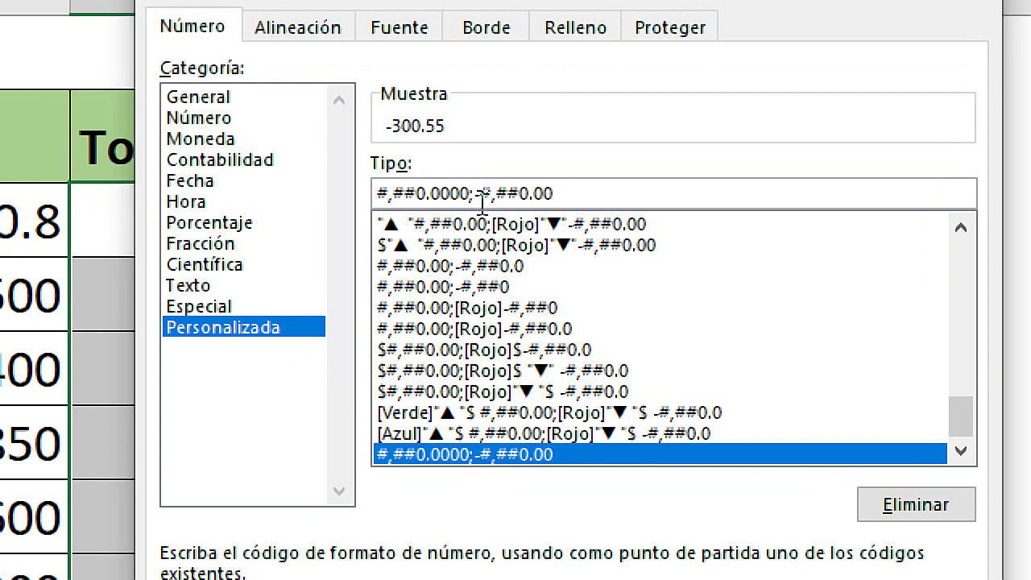
{"action": "left_click", "coordinate": [466, 193]}
{"action": "left_click_drag", "start_coordinate": [580, 192], "coordinate": [329, 196]}
{"action": "type", "text": "#,##0.0000;-#,##0"}
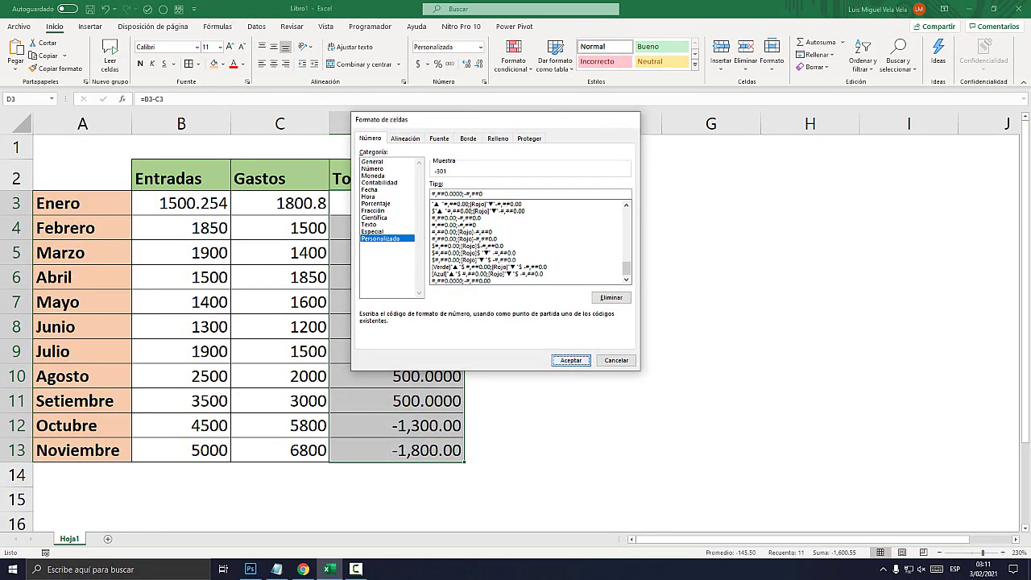
{"action": "left_click", "coordinate": [570, 361]}
Inspect the Total values, now showing negatives as whole numbers like -301.
{"action": "left_click", "coordinate": [396, 202]}
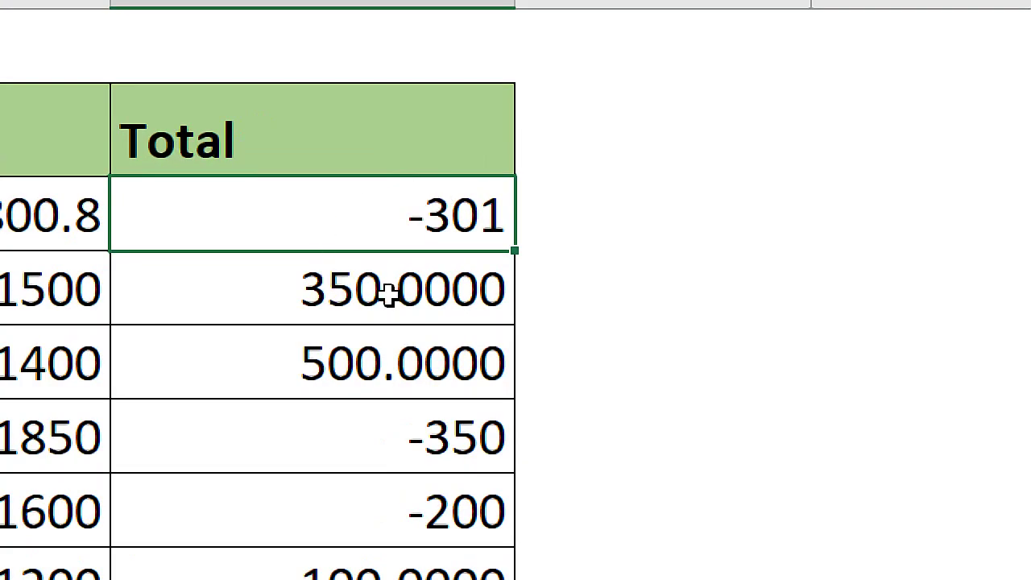
{"action": "left_click", "coordinate": [390, 297]}
{"action": "left_click", "coordinate": [398, 345]}
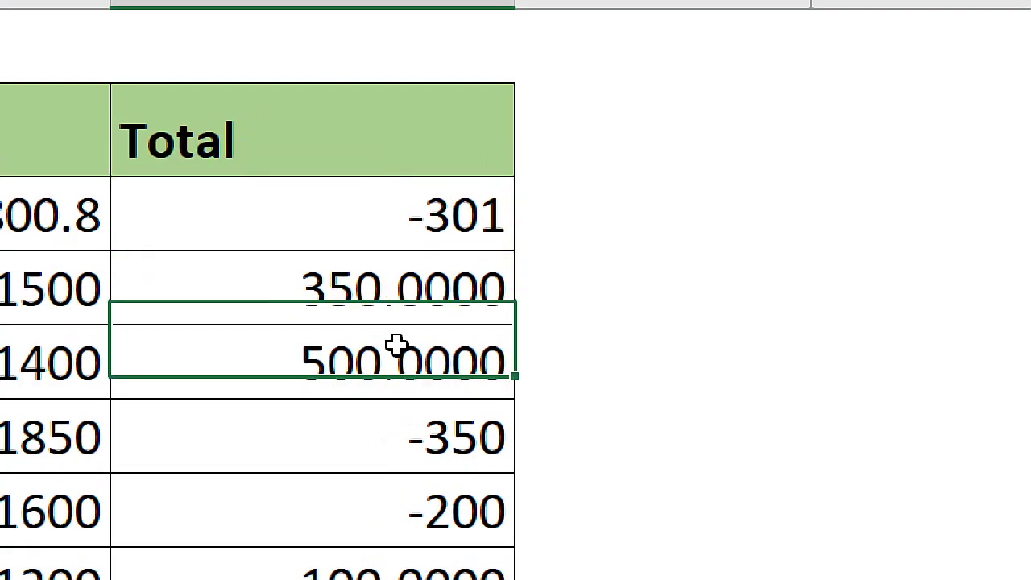
{"action": "left_click", "coordinate": [412, 278]}
{"action": "left_click", "coordinate": [442, 209]}
{"action": "left_click", "coordinate": [412, 278]}
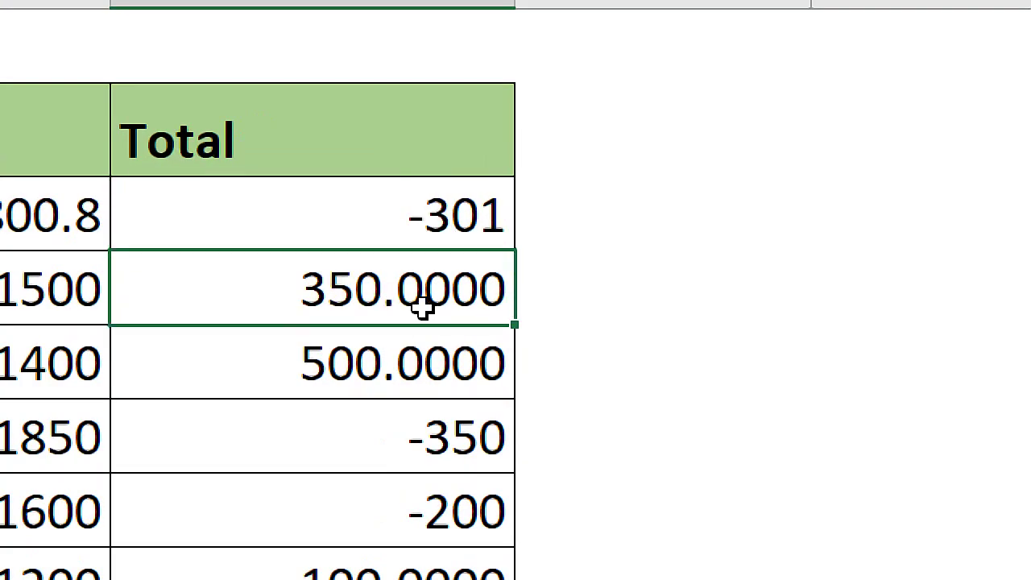
{"action": "left_click", "coordinate": [423, 338]}
{"action": "left_click", "coordinate": [424, 301]}
Edit the Notepad code to #,##0.00;-#,##0.00 with two decimals in both sections.
{"action": "left_click", "coordinate": [276, 569]}
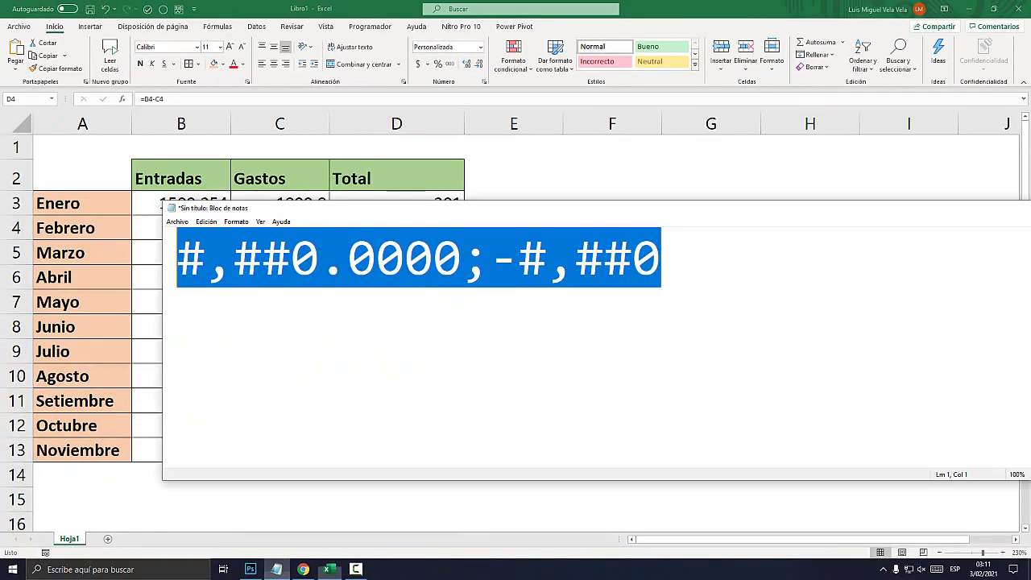
{"action": "key", "text": "End"}
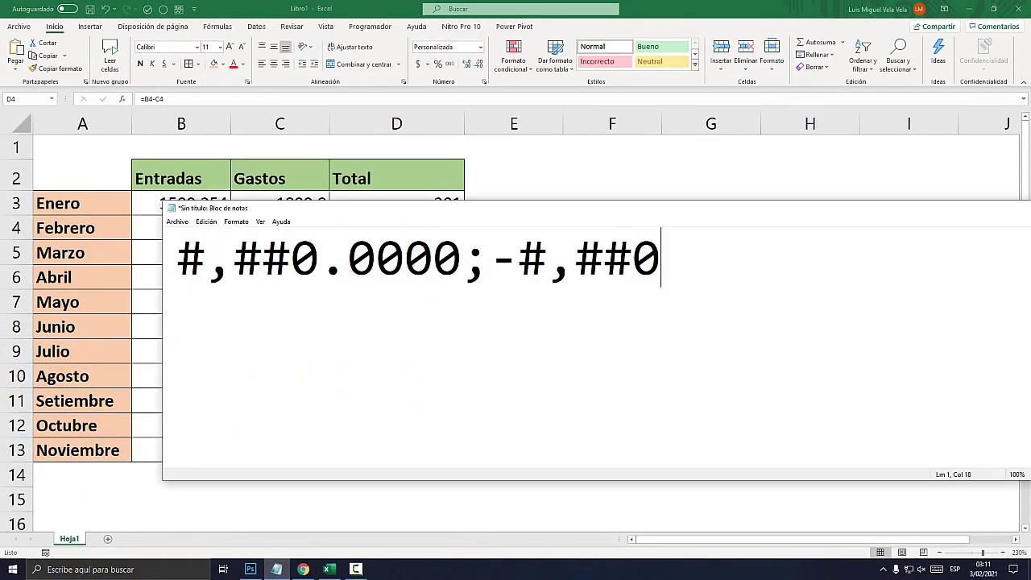
{"action": "type", "text": ".0"}
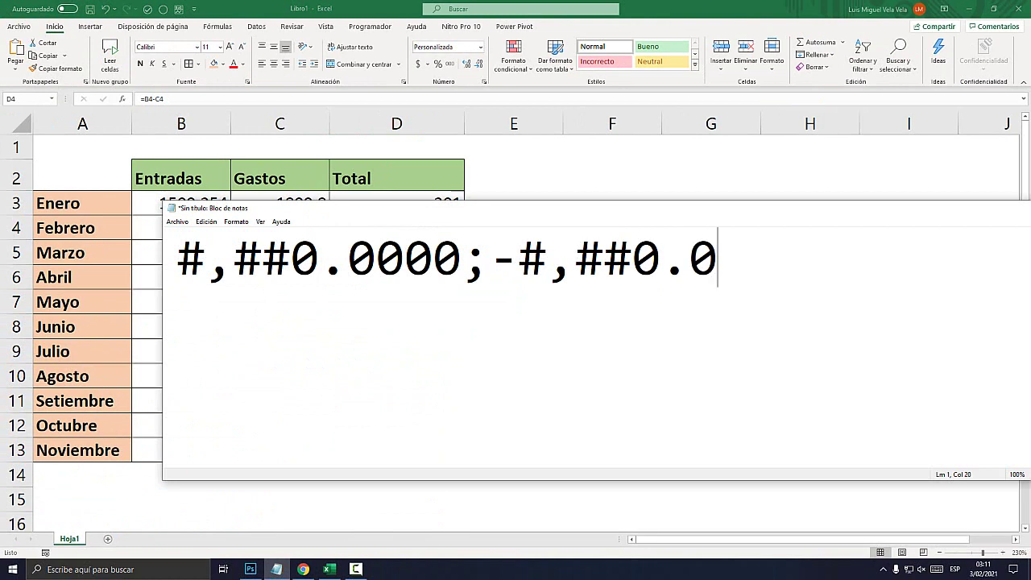
{"action": "type", "text": "0"}
{"action": "left_click", "coordinate": [461, 258]}
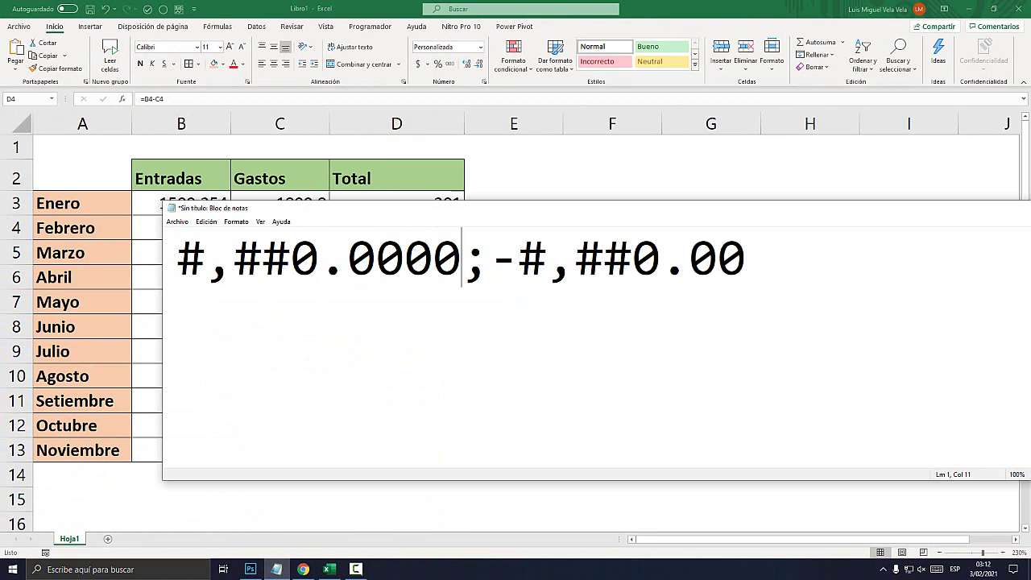
{"action": "key", "text": "BackSpace"}
{"action": "key", "text": "BackSpace"}
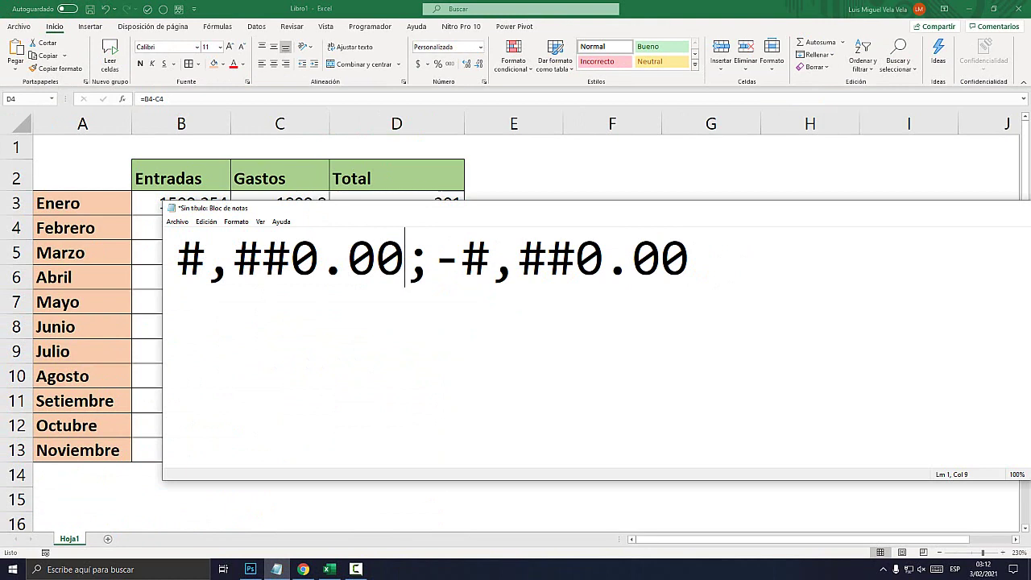
Select D3:D13 in Excel, then add a blank line below the Notepad code.
{"action": "key", "text": "alt+Tab"}
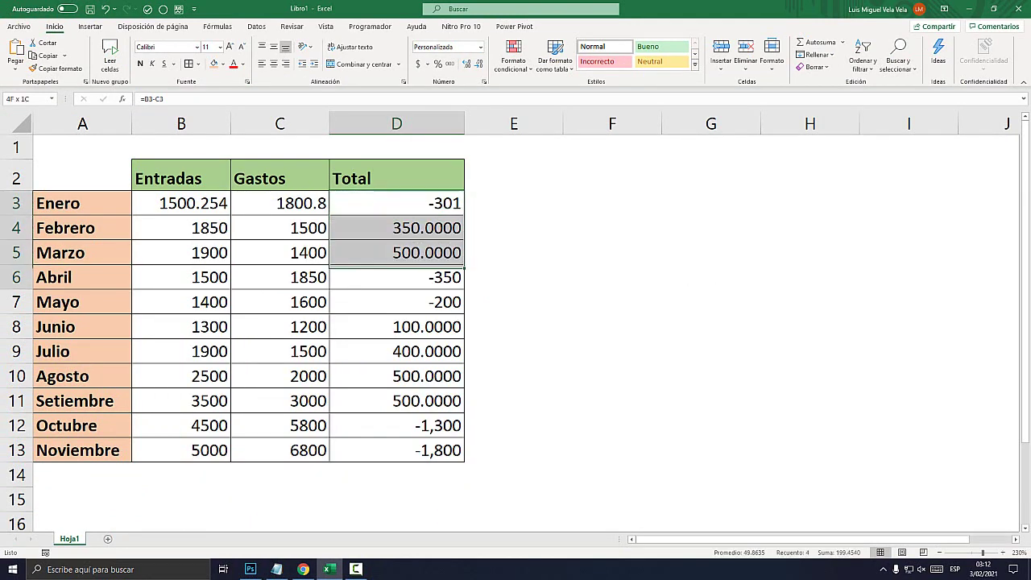
{"action": "left_click_drag", "start_coordinate": [396, 203], "coordinate": [396, 450]}
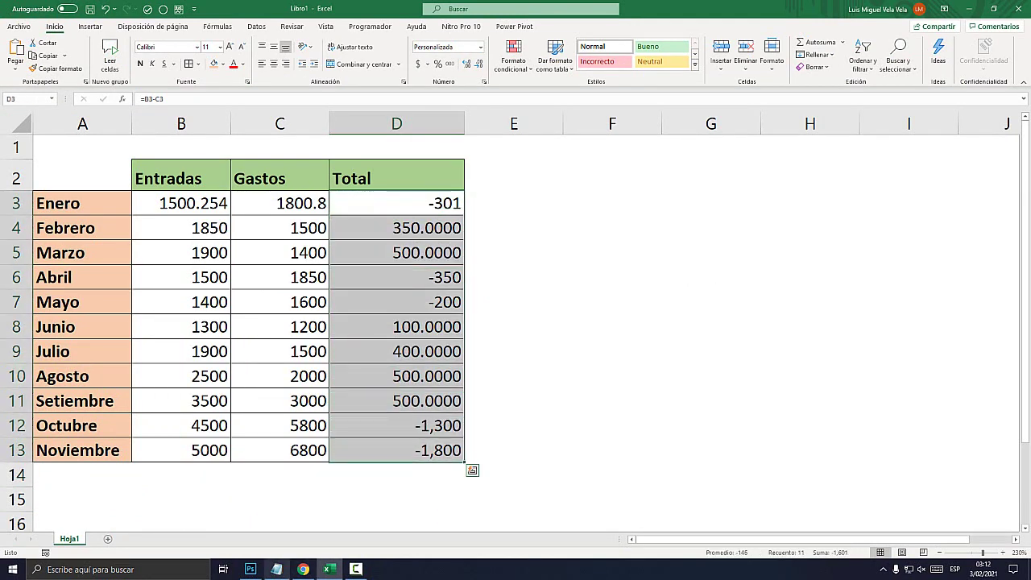
{"action": "left_click", "coordinate": [277, 569]}
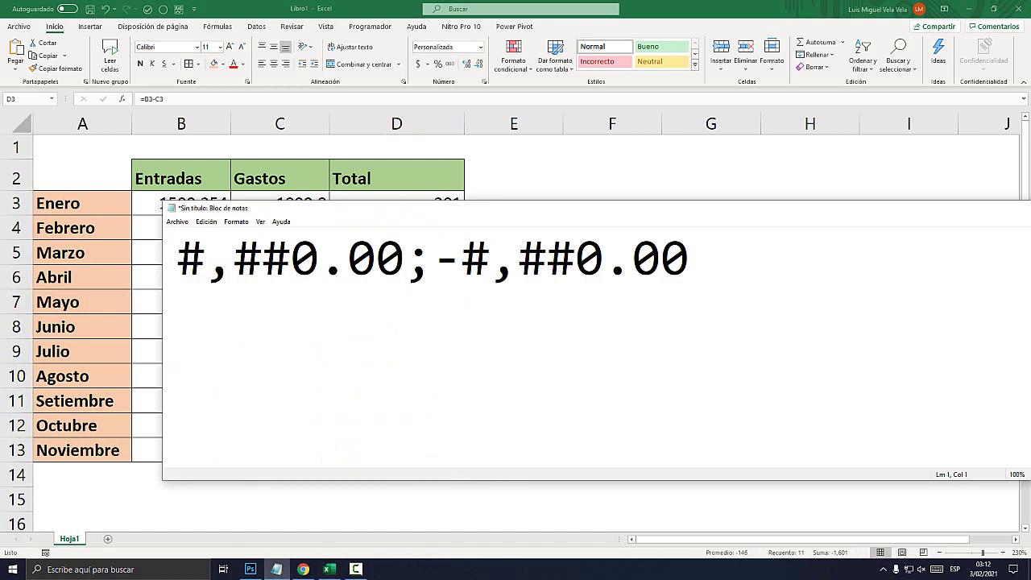
{"action": "left_click", "coordinate": [689, 258]}
{"action": "key", "text": "Return"}
{"action": "key", "text": "Return"}
{"action": "key", "text": "Return"}
{"action": "type", "text": "#####"}
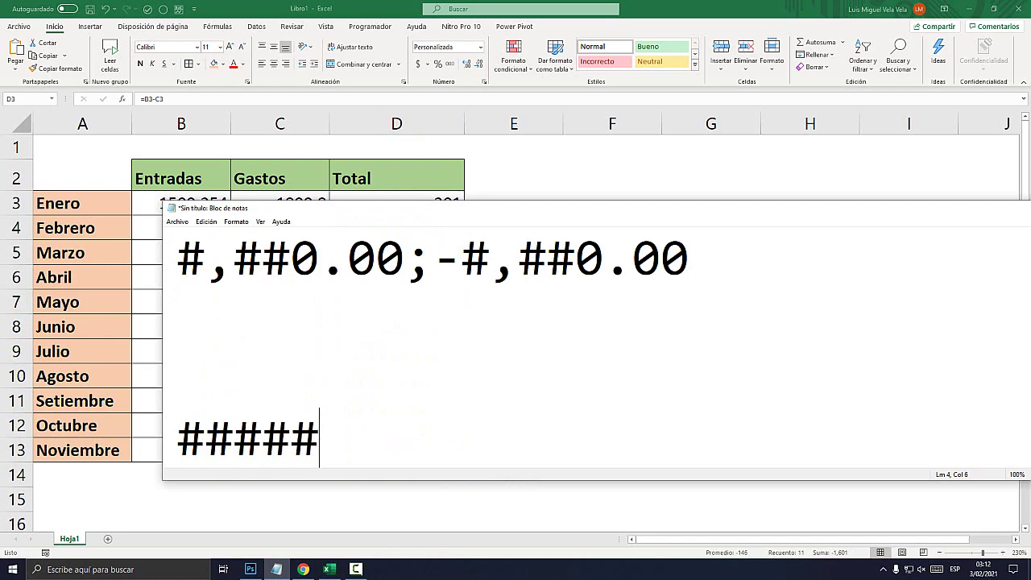
{"action": "type", "text": "#"}
{"action": "key", "text": "shift+Up"}
{"action": "key", "text": "BackSpace"}
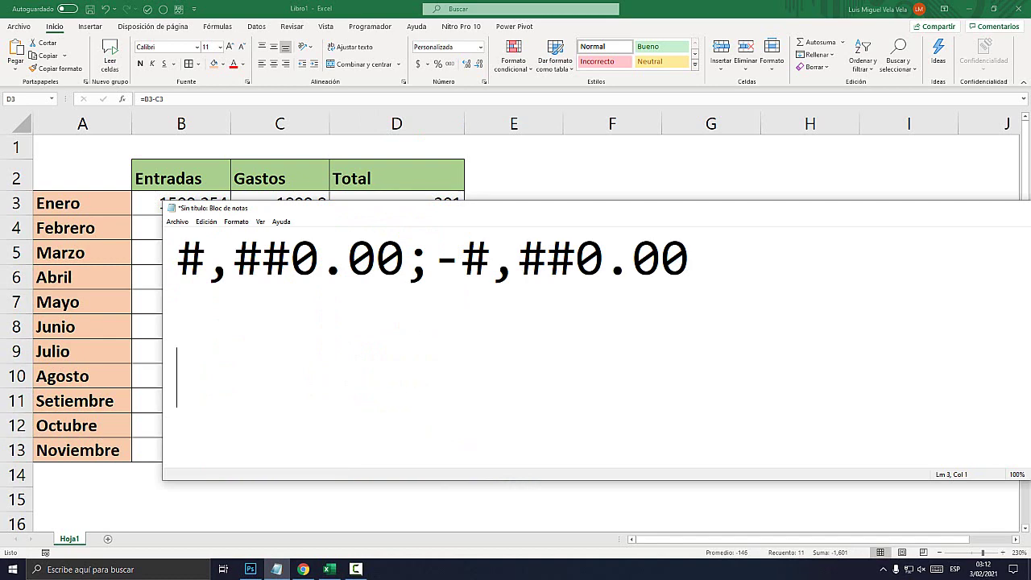
Draw red circles around the left Shift key and the #/3 key.
{"action": "key", "text": "Return"}
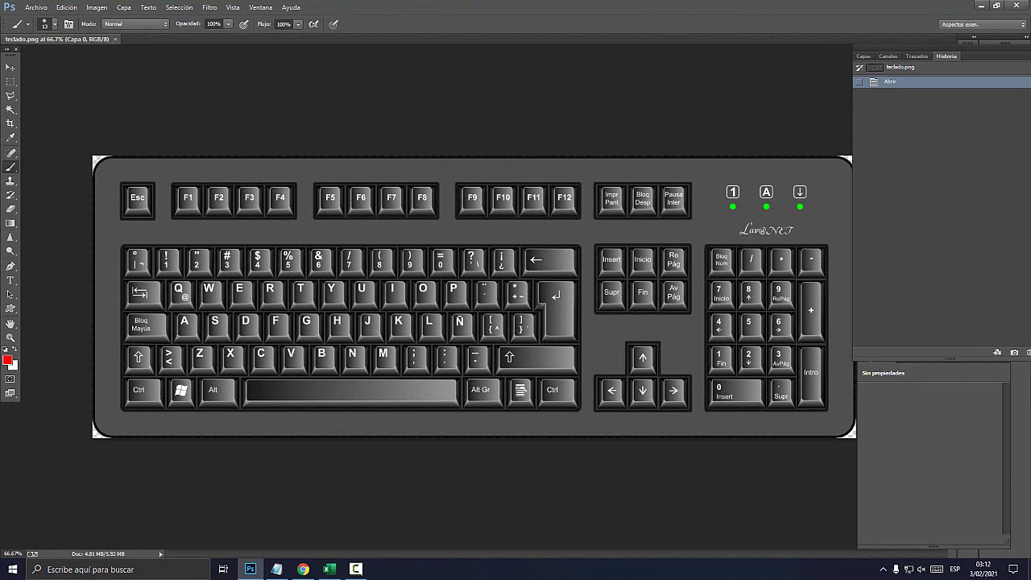
{"action": "mouse_move", "coordinate": [158, 343]}
{"action": "left_mouse_down"}
{"action": "mouse_move", "coordinate": [122, 362]}
{"action": "mouse_move", "coordinate": [160, 345]}
{"action": "left_mouse_up"}
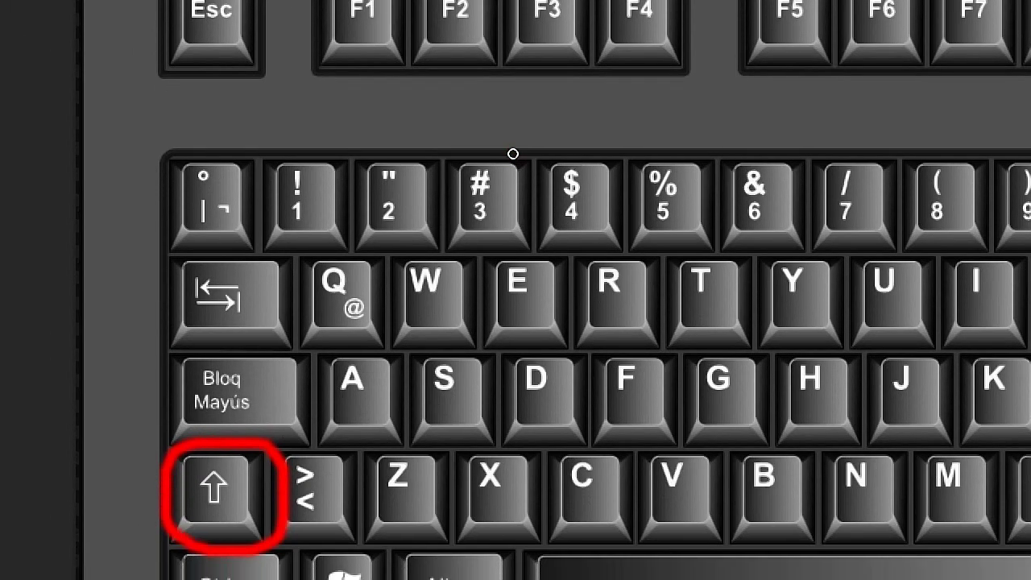
{"action": "left_click_drag", "start_coordinate": [511, 153], "coordinate": [508, 153]}
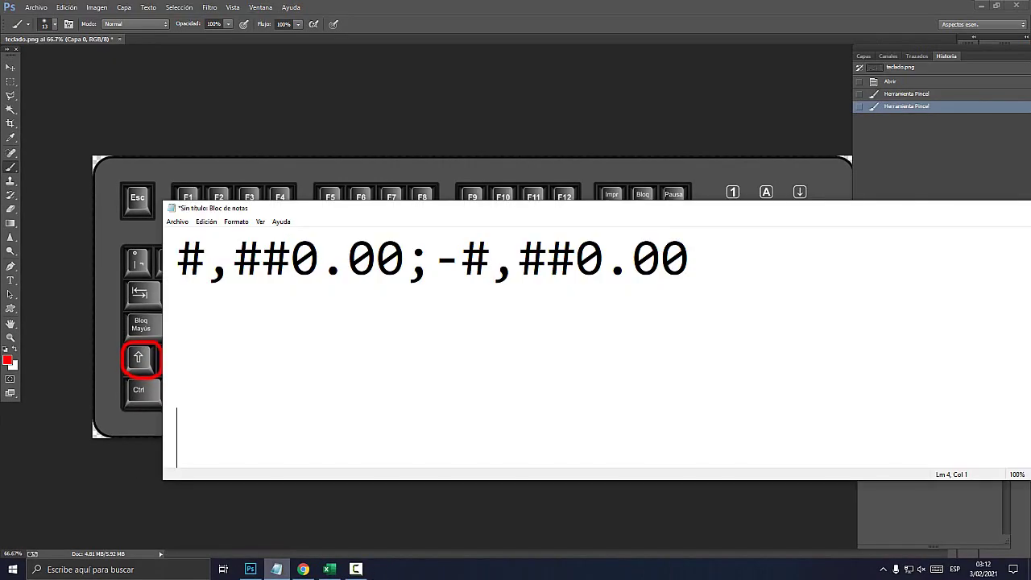
Add the note '#= shift + 3' beneath #,##0.00;-#,##0.00 and delete the empty line above it.
{"action": "left_click", "coordinate": [276, 569]}
{"action": "type", "text": "#=    "}
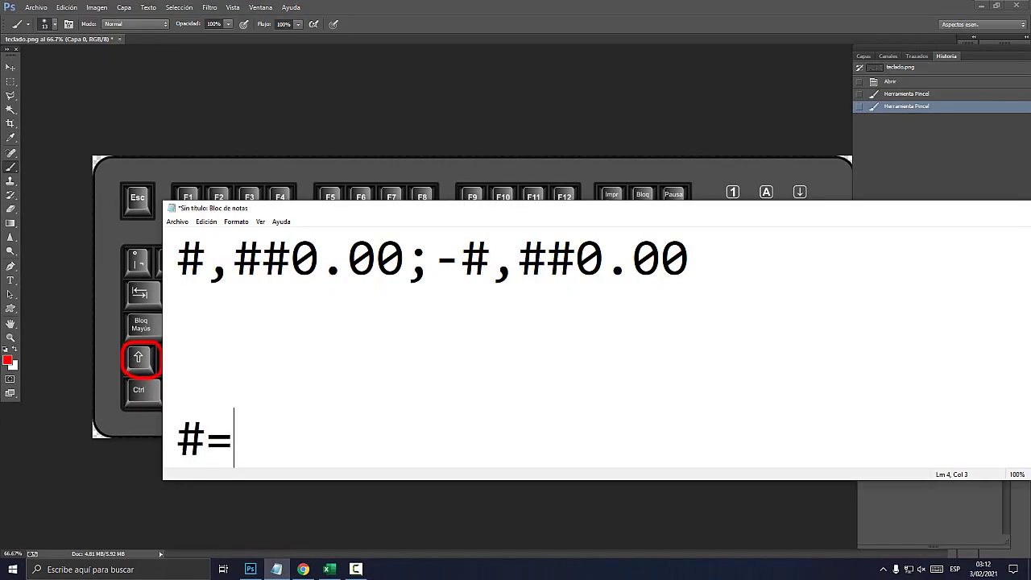
{"action": "type", "text": "shit"}
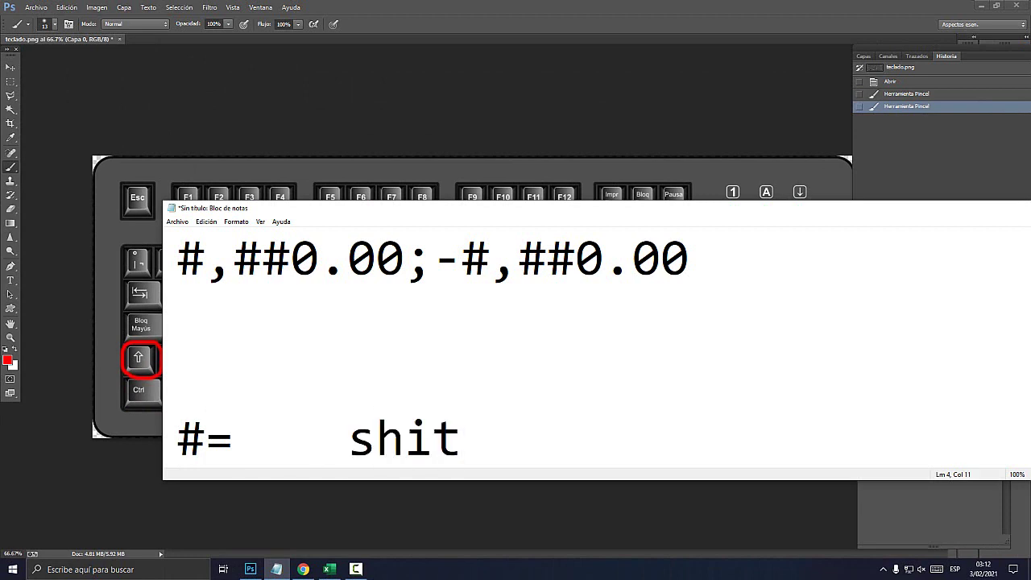
{"action": "type", "text": "f"}
{"action": "key", "text": "BackSpace"}
{"action": "key", "text": "BackSpace"}
{"action": "type", "text": "ft + "}
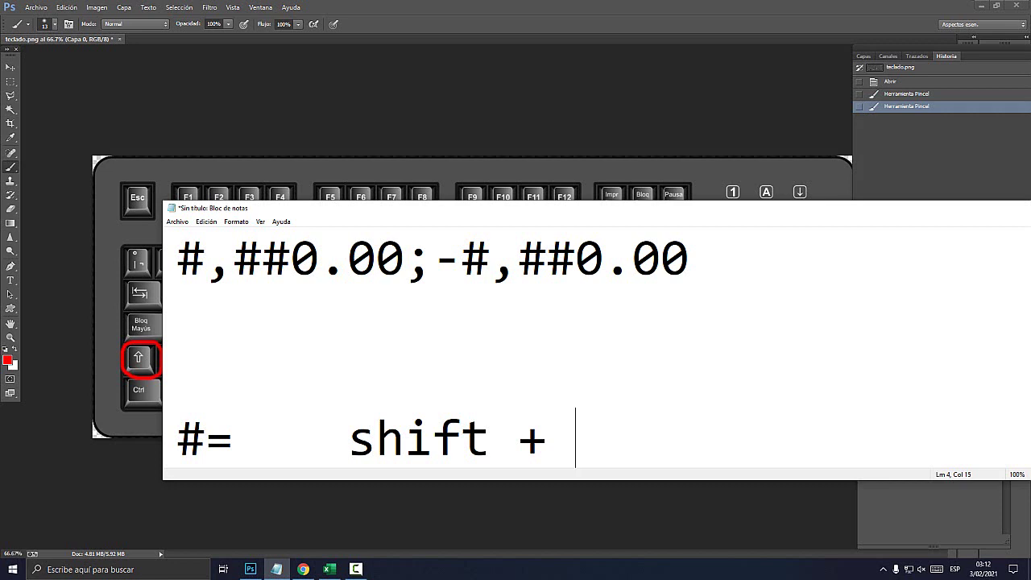
{"action": "type", "text": "3"}
{"action": "key", "text": "alt+Tab"}
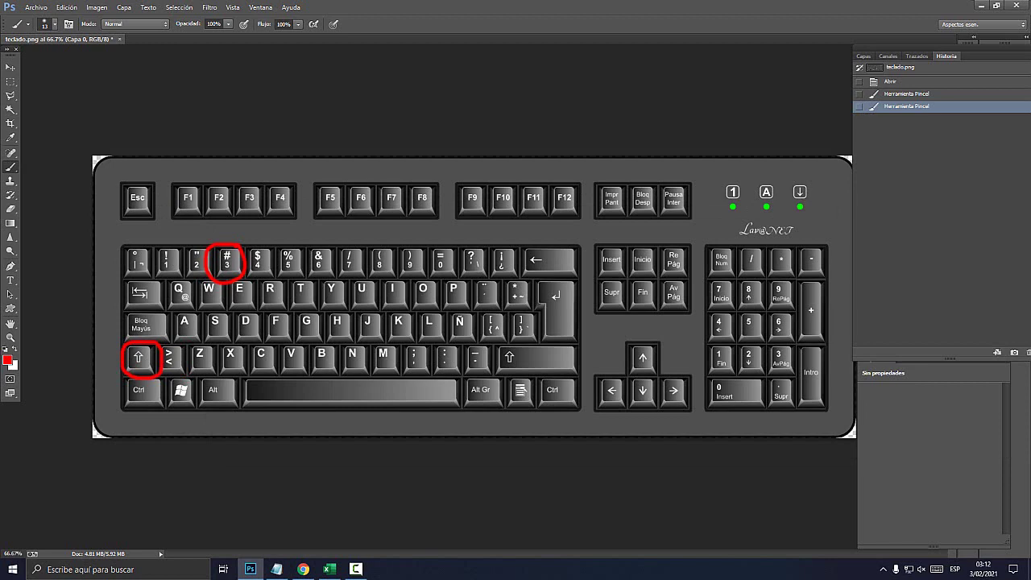
{"action": "key", "text": "alt+Tab"}
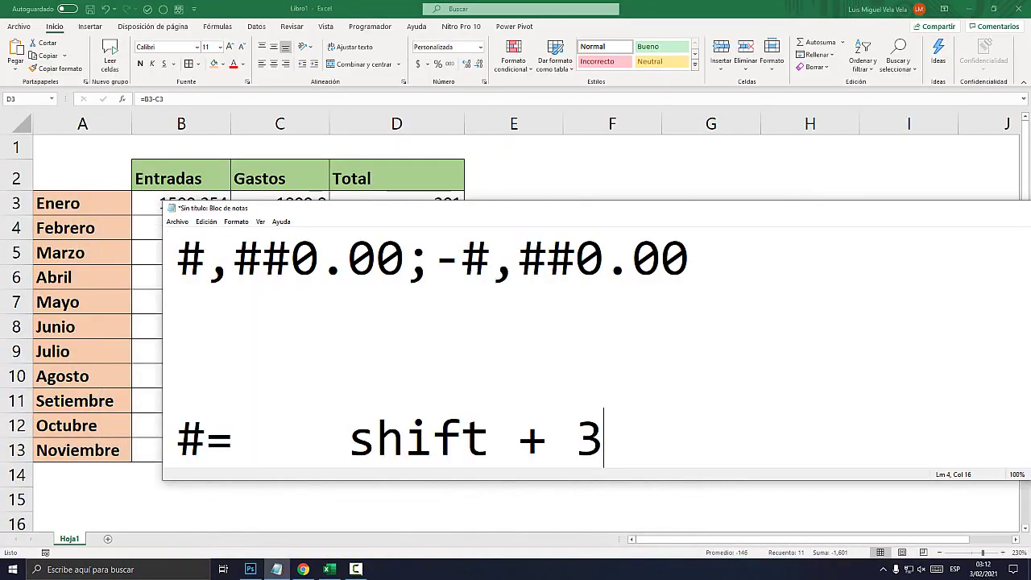
{"action": "left_click", "coordinate": [177, 377]}
{"action": "key", "text": "Delete"}
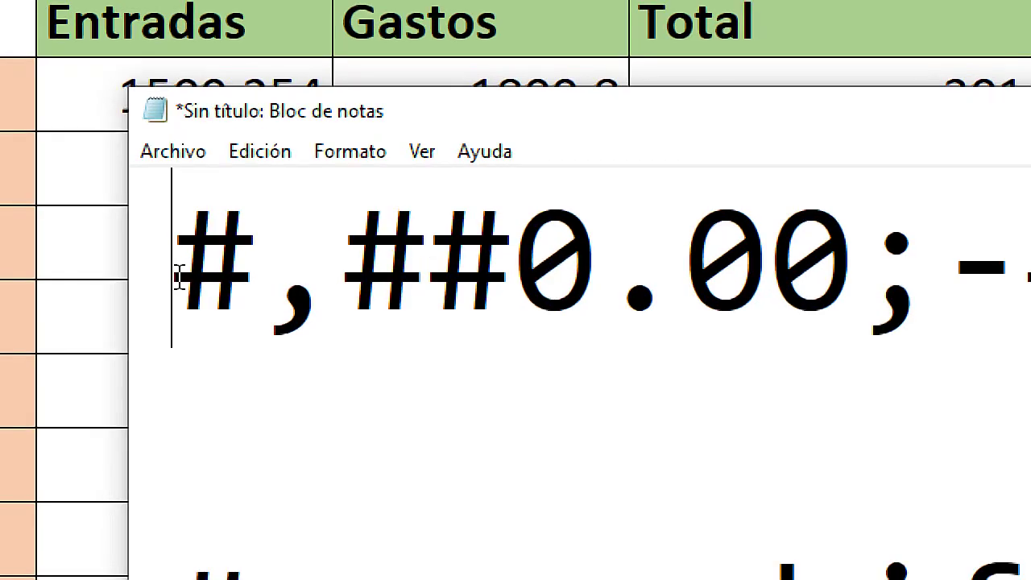
Prefix the code with $ to make $#,##0.00;-#,##0.00, copy it, and return to Excel.
{"action": "type", "text": "$"}
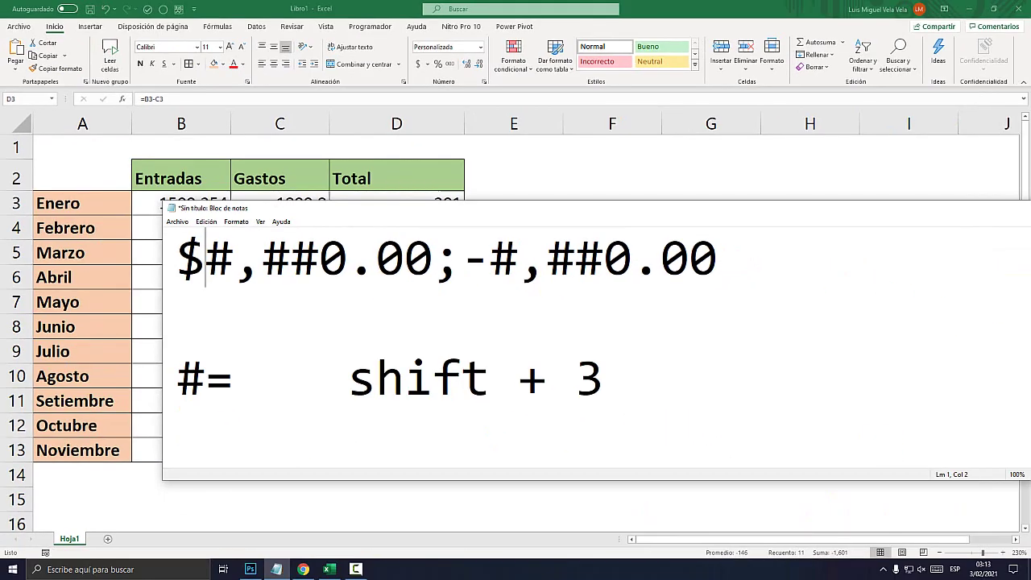
{"action": "left_click_drag", "start_coordinate": [717, 258], "coordinate": [177, 258]}
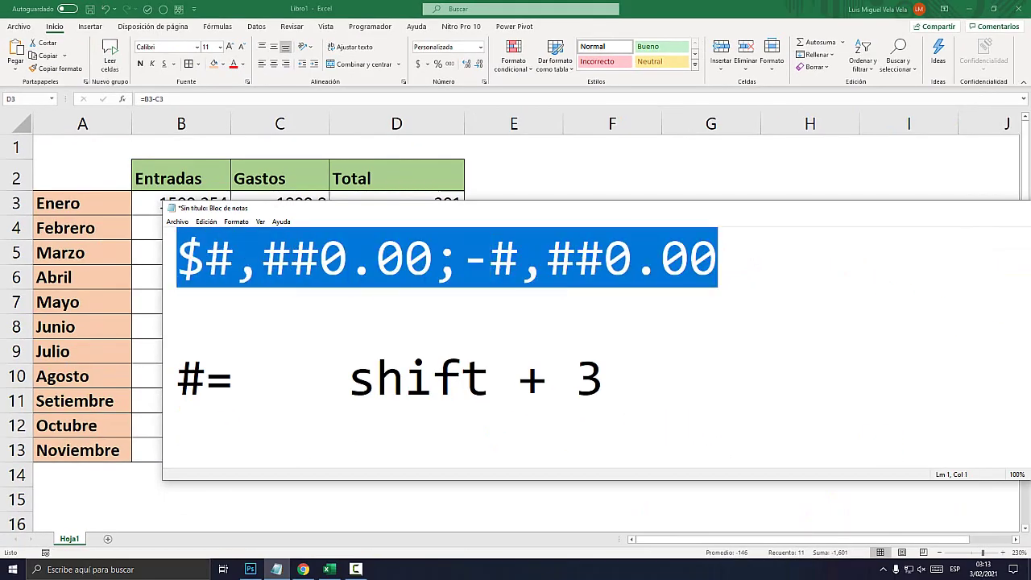
{"action": "left_click", "coordinate": [575, 258]}
{"action": "left_click_drag", "start_coordinate": [461, 257], "coordinate": [718, 258]}
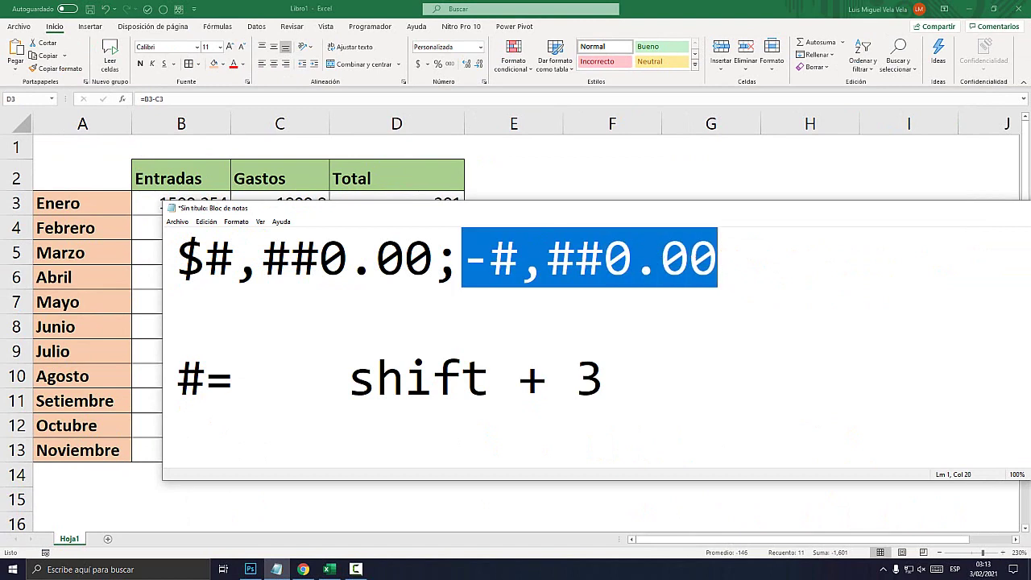
{"action": "left_click", "coordinate": [518, 257]}
{"action": "mouse_move", "coordinate": [460, 257]}
{"action": "left_mouse_down"}
{"action": "mouse_move", "coordinate": [718, 257]}
{"action": "mouse_move", "coordinate": [176, 258]}
{"action": "left_mouse_up"}
{"action": "key", "text": "ctrl+c"}
{"action": "left_click", "coordinate": [461, 258]}
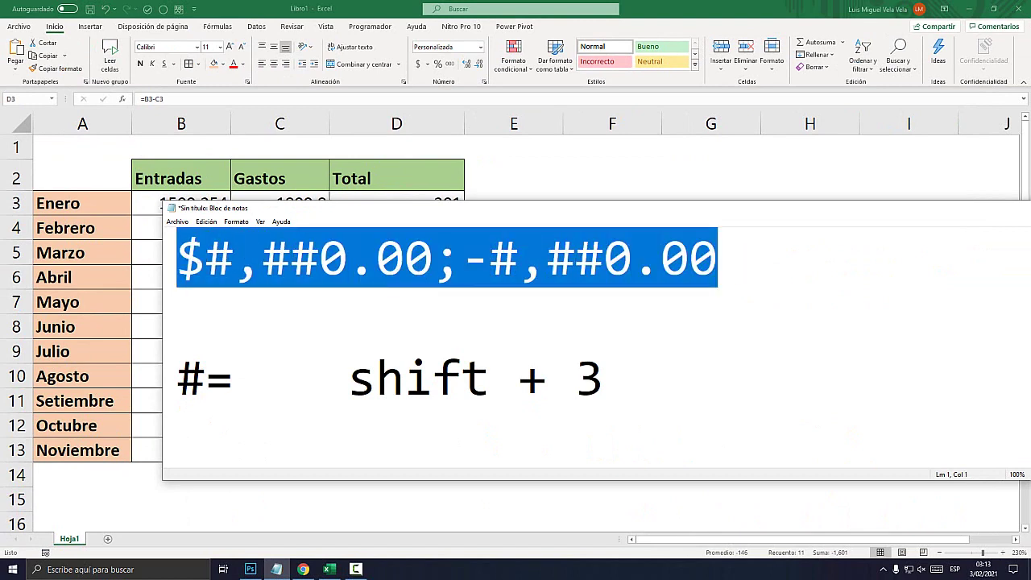
{"action": "left_click", "coordinate": [328, 569]}
Paste $#,##0.00;-#,##0.00 as the Total column's custom number format.
{"action": "left_click", "coordinate": [480, 47]}
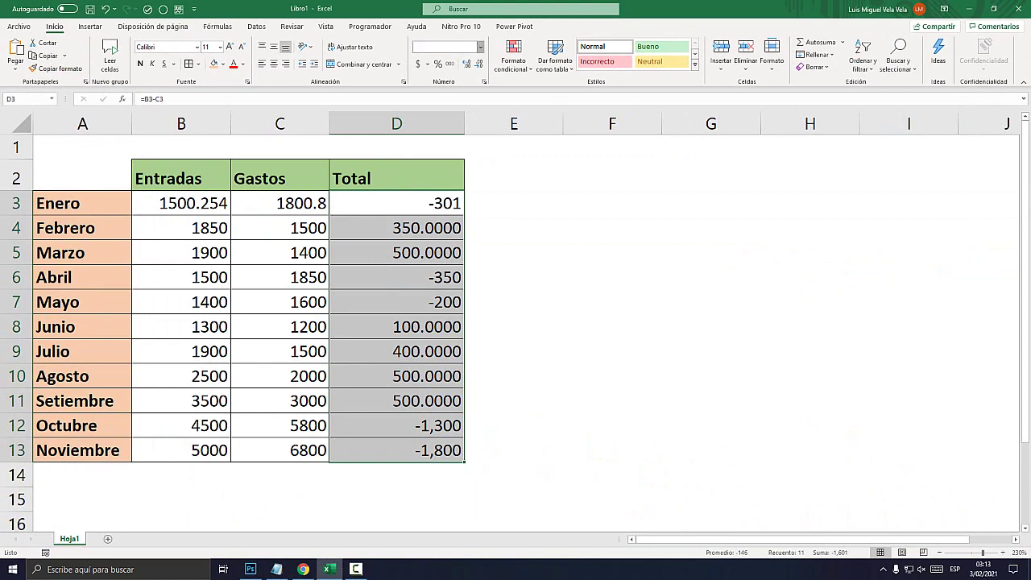
{"action": "left_click", "coordinate": [471, 346]}
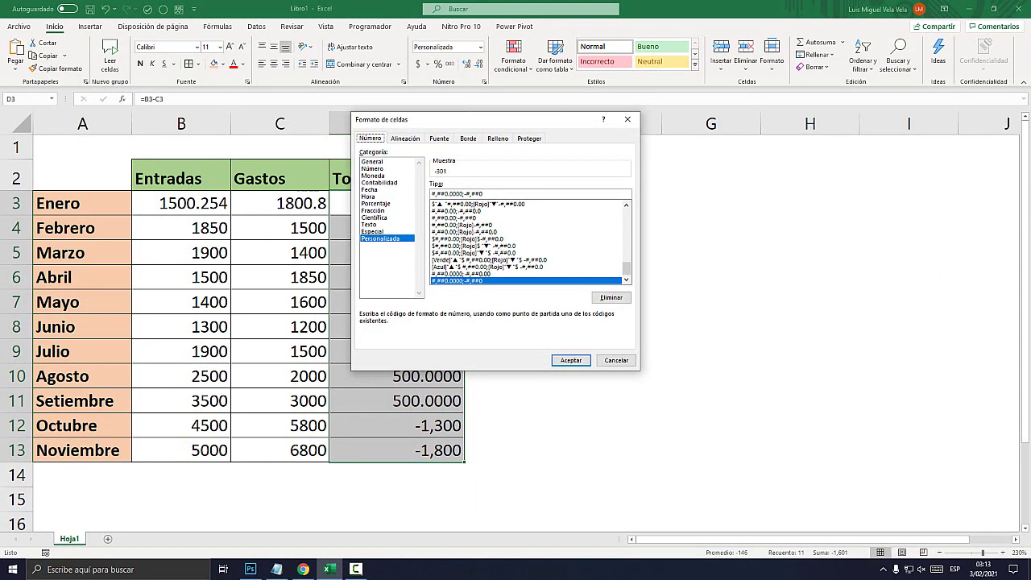
{"action": "key", "text": "ctrl+v"}
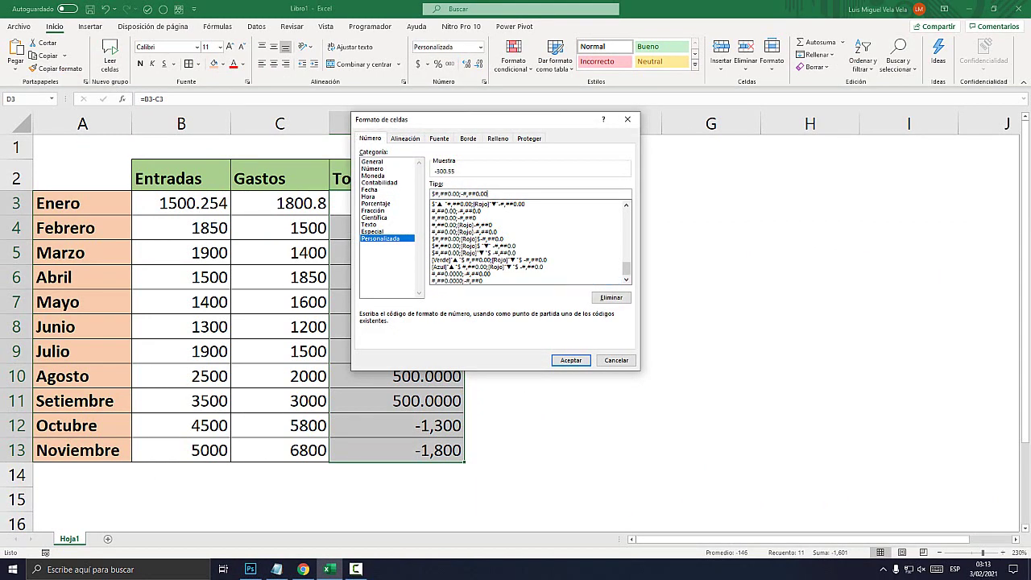
{"action": "left_click", "coordinate": [571, 360]}
Check totals such as $350.00, $500.00 and -300.55, then return to the Notepad code.
{"action": "left_click", "coordinate": [396, 326]}
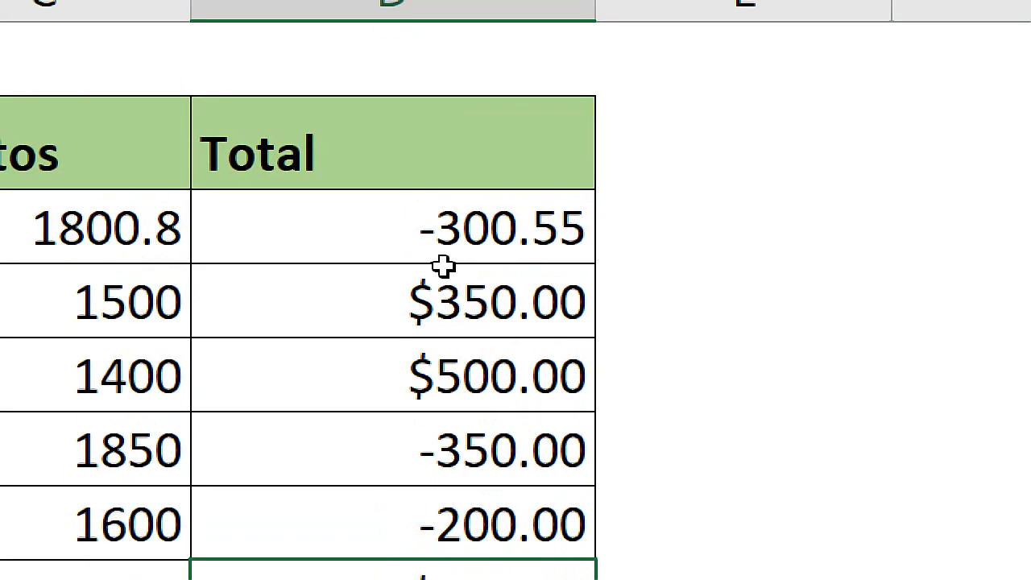
{"action": "left_click", "coordinate": [414, 219]}
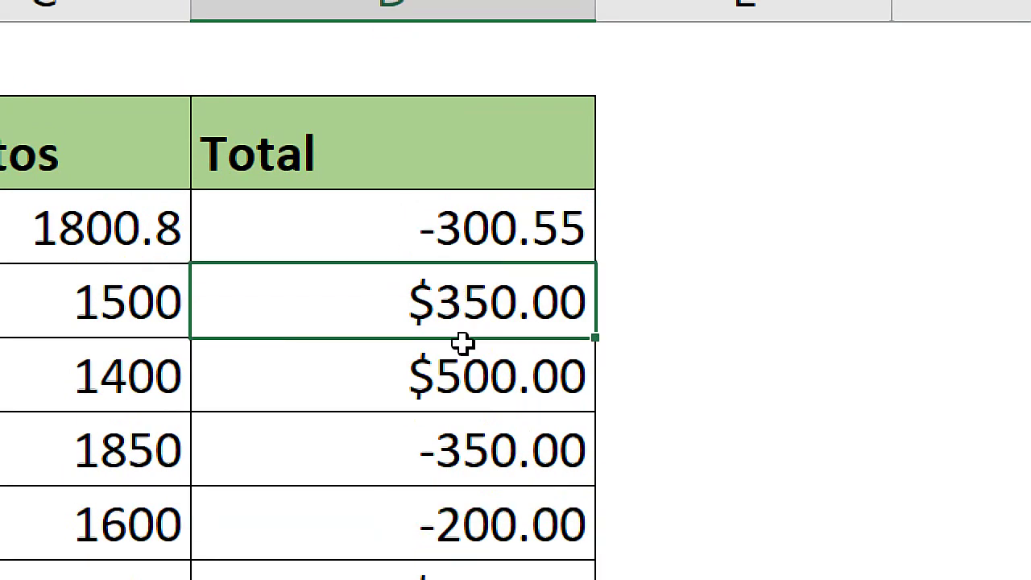
{"action": "left_click", "coordinate": [419, 246]}
{"action": "left_click", "coordinate": [470, 298]}
{"action": "left_click", "coordinate": [460, 226]}
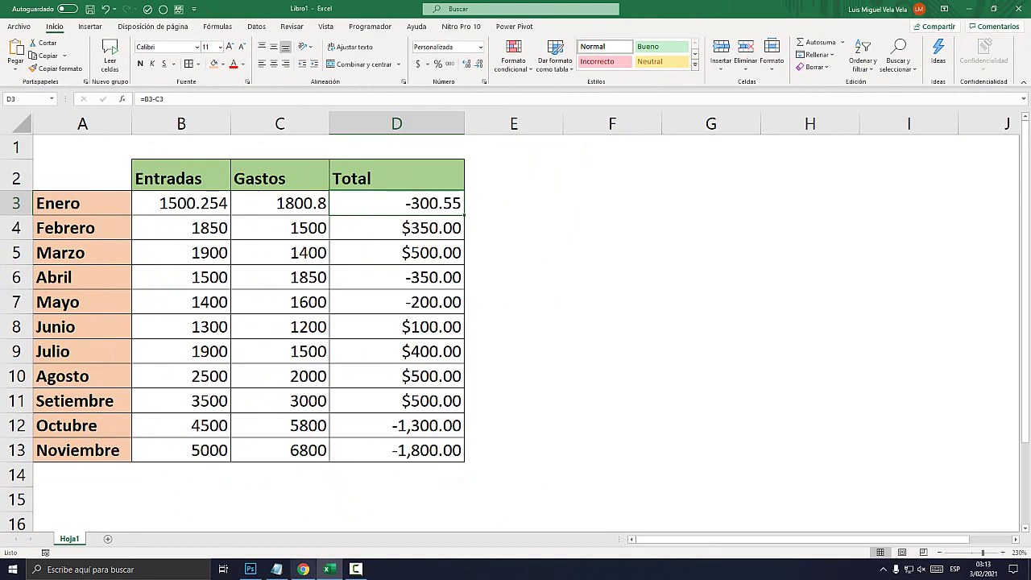
{"action": "left_click", "coordinate": [276, 569]}
{"action": "left_click", "coordinate": [461, 258]}
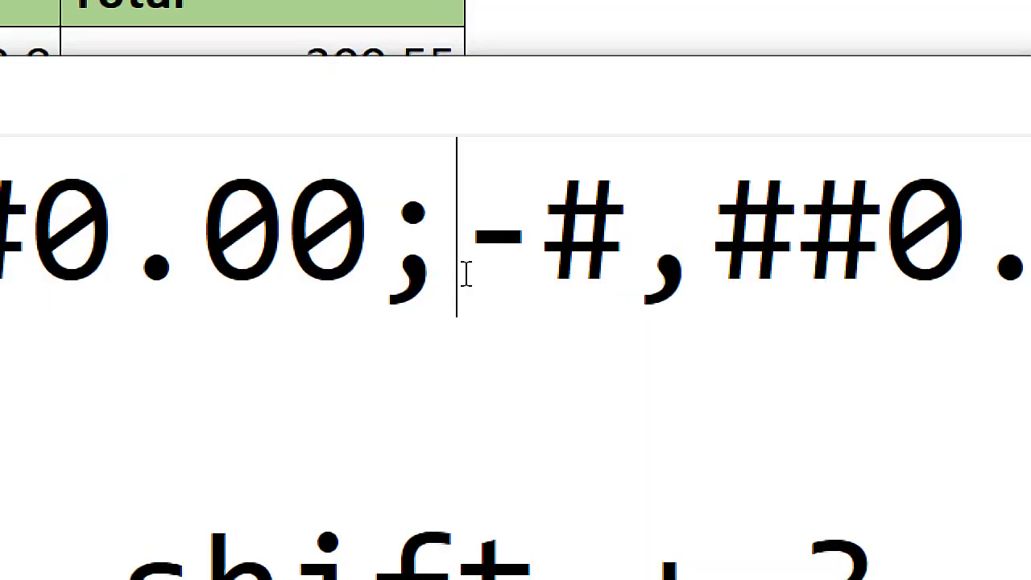
Add $ before the negative part, giving $#,##0.00;$-#,##0.00, and start a '$= shift +' note.
{"action": "type", "text": "$"}
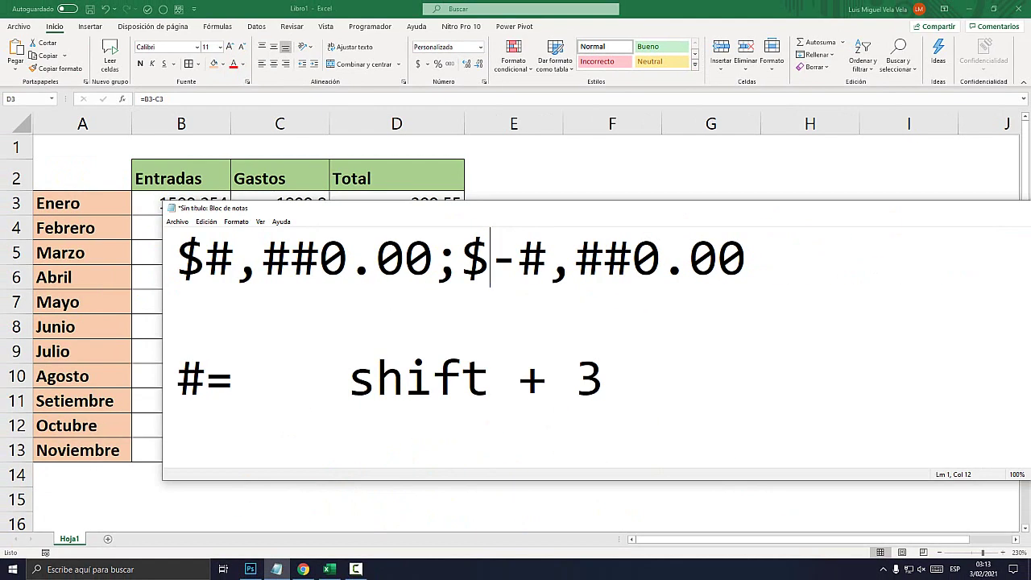
{"action": "left_click", "coordinate": [603, 377]}
{"action": "type", "text": "$= "}
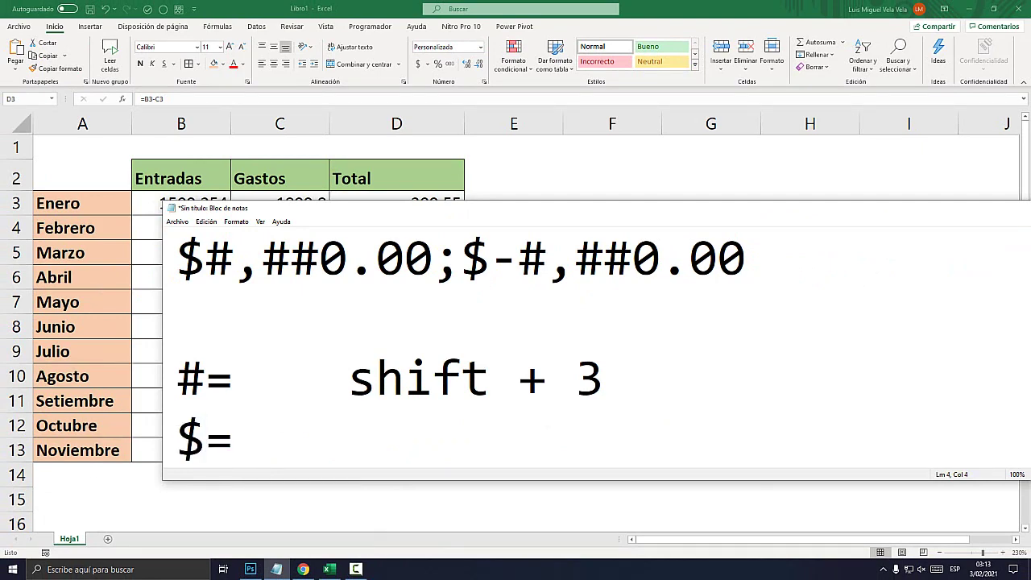
{"action": "type", "text": "   shift +"}
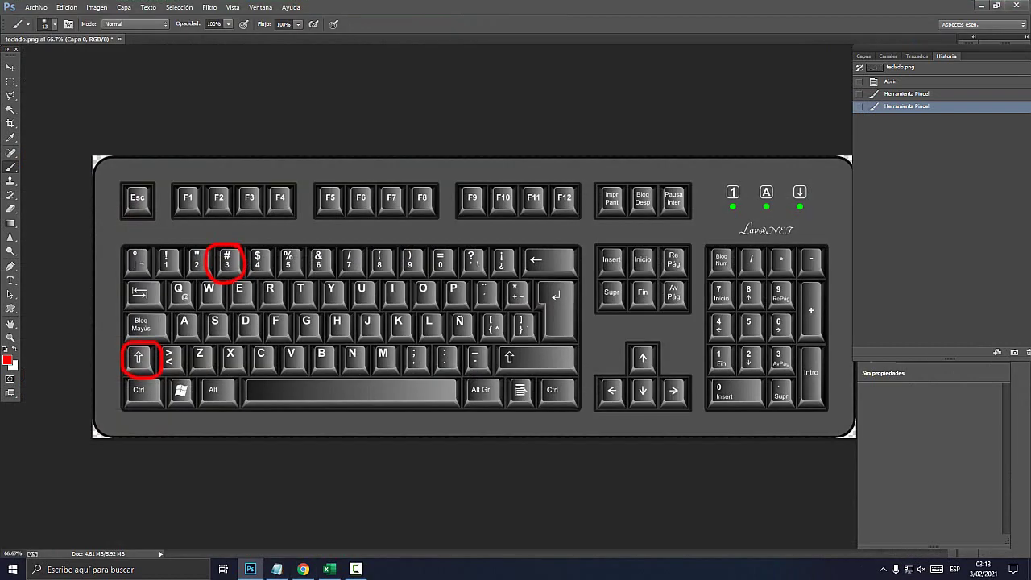
Circle the $ key on the keyboard image, finish the note as '$= shift + 4', and enlarge Notepad.
{"action": "key", "text": "ctrl+z"}
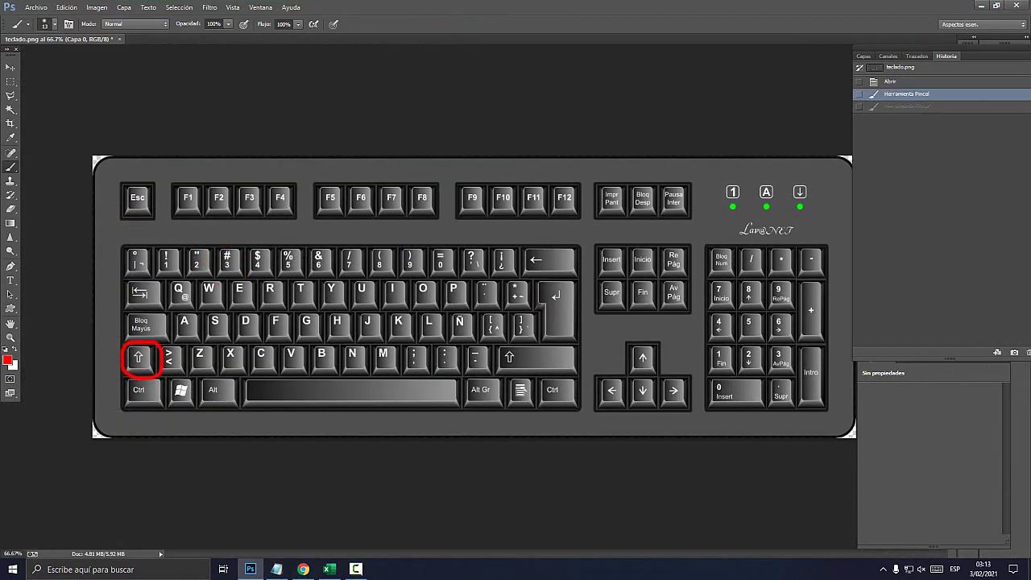
{"action": "left_click_drag", "start_coordinate": [256, 273], "coordinate": [277, 245]}
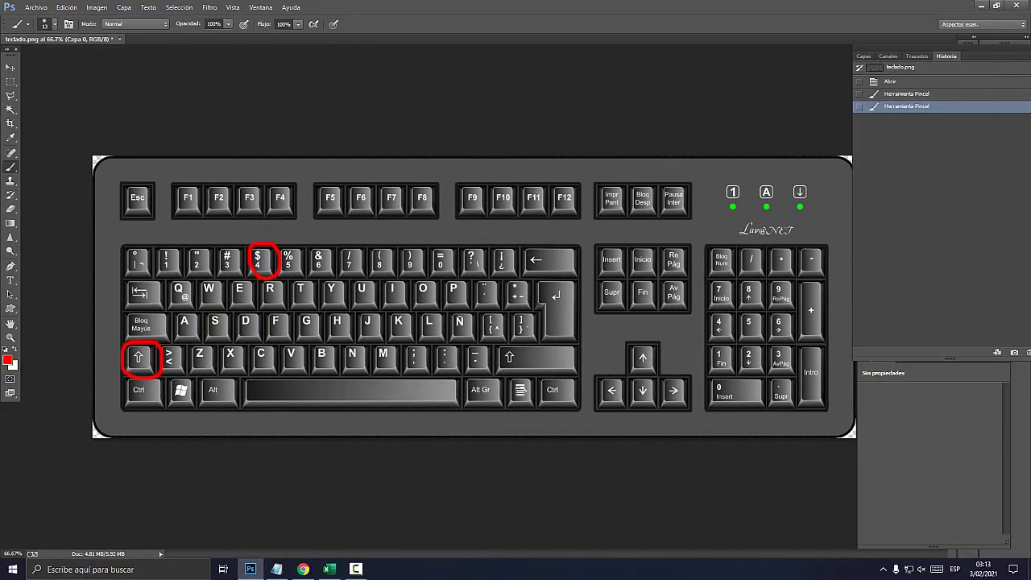
{"action": "left_click", "coordinate": [276, 568]}
{"action": "type", "text": "4"}
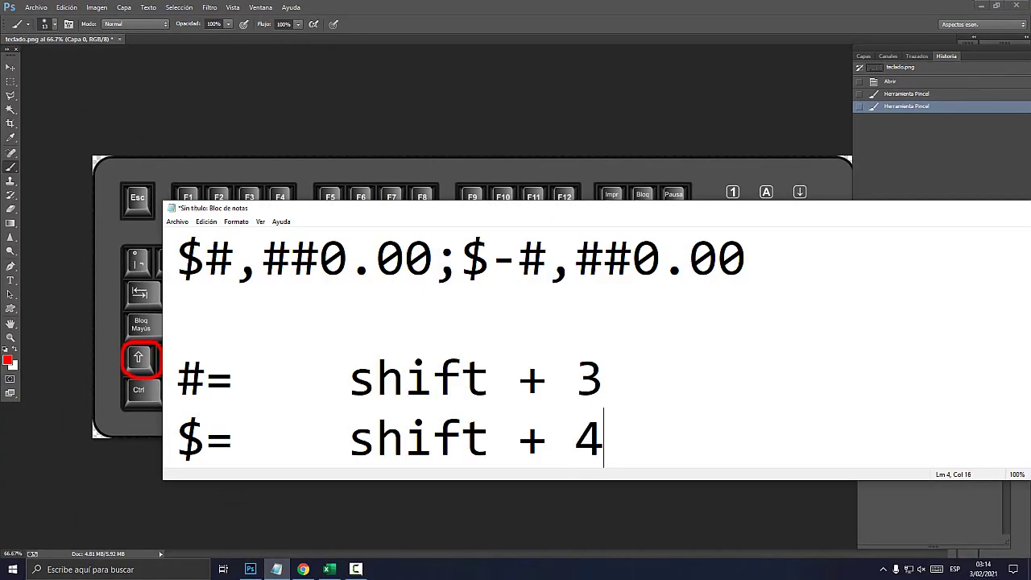
{"action": "left_click_drag", "start_coordinate": [564, 201], "coordinate": [563, 123]}
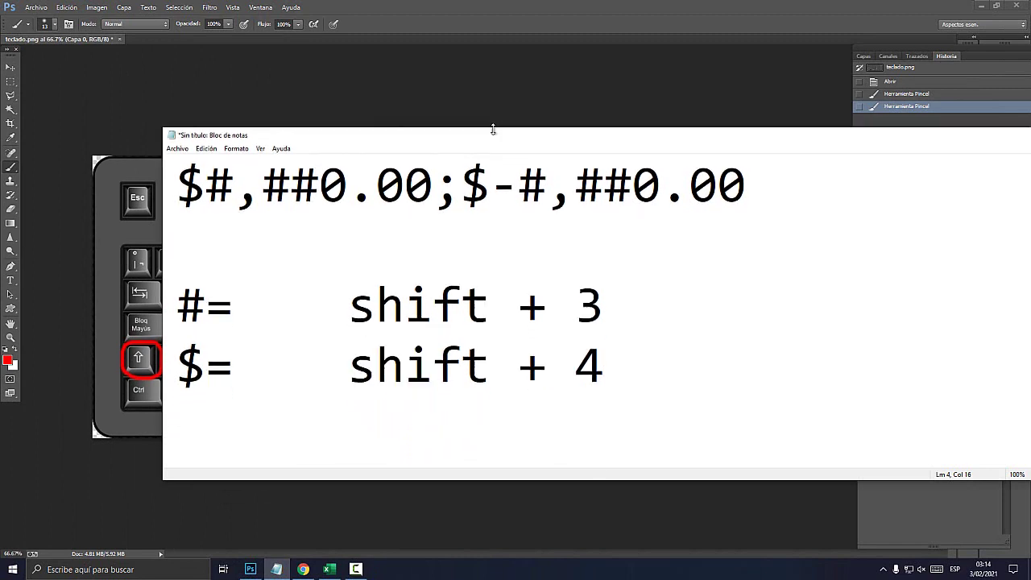
{"action": "left_click", "coordinate": [177, 241]}
Insert a blank line below the code and reposition Notepad so the table is visible.
{"action": "key", "text": "Return"}
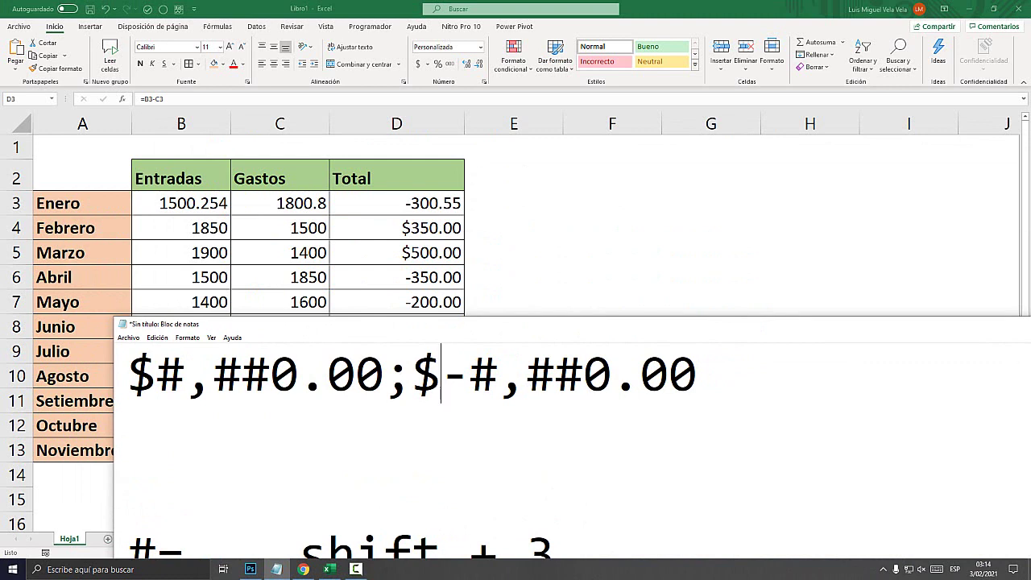
{"action": "left_click_drag", "start_coordinate": [450, 323], "coordinate": [414, 127]}
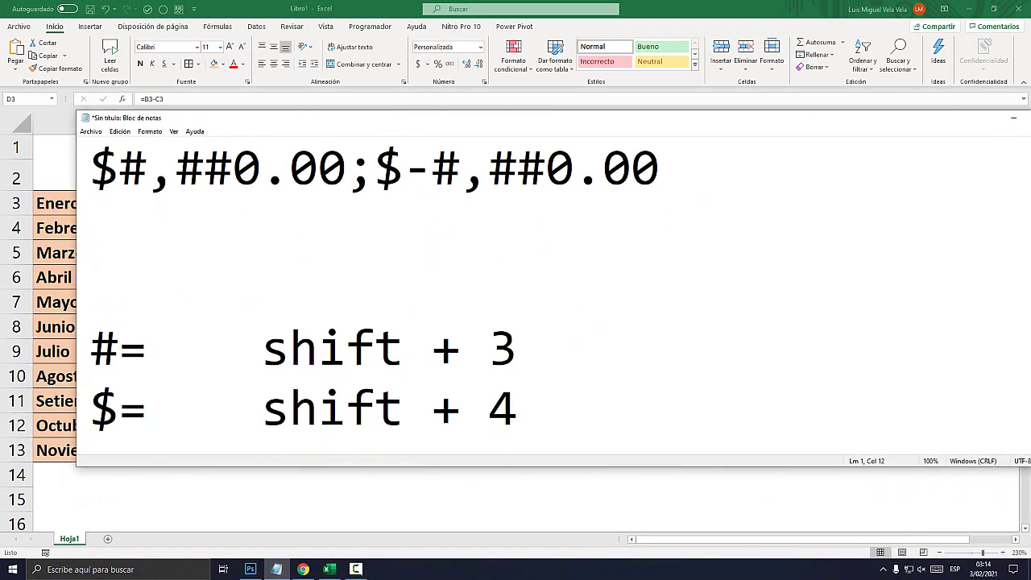
{"action": "key", "text": "alt+Tab"}
{"action": "key", "text": "alt+Tab"}
{"action": "left_click_drag", "start_coordinate": [445, 113], "coordinate": [442, 37]}
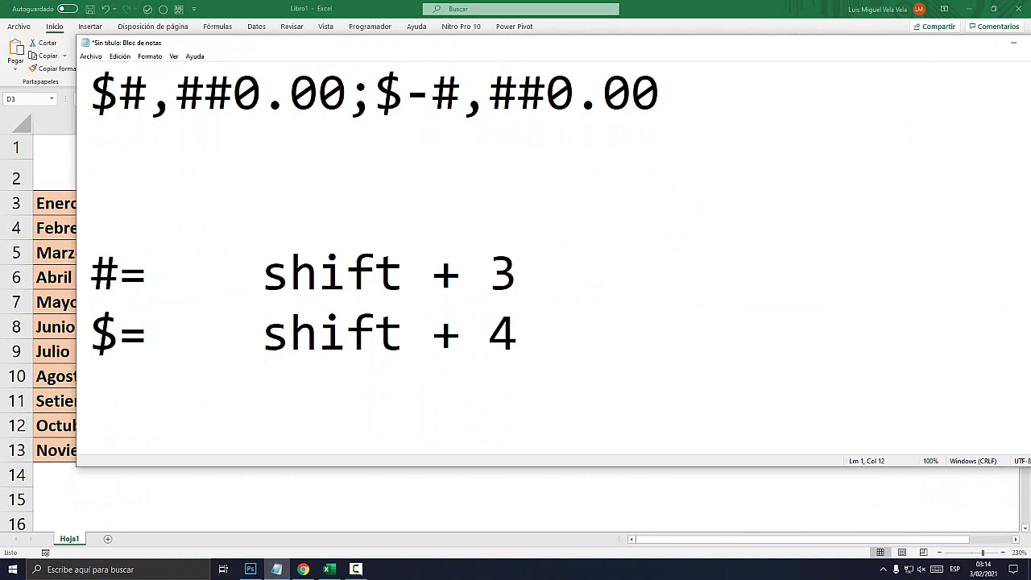
{"action": "type", "text": "Ro"}
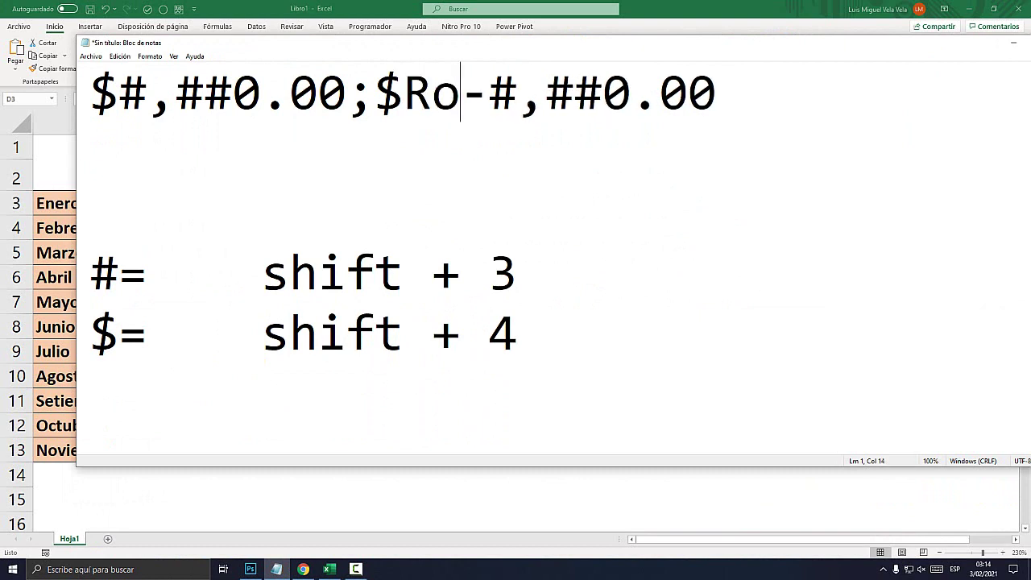
{"action": "type", "text": "jo"}
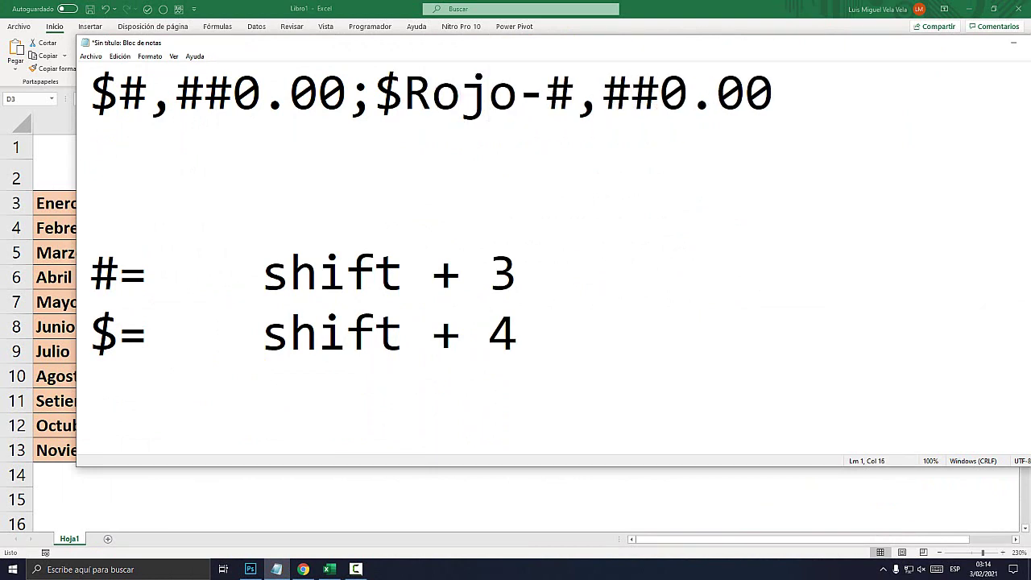
{"action": "key", "text": "BackSpace"}
{"action": "key", "text": "BackSpace"}
{"action": "key", "text": "BackSpace"}
{"action": "left_click_drag", "start_coordinate": [322, 41], "coordinate": [349, 253]}
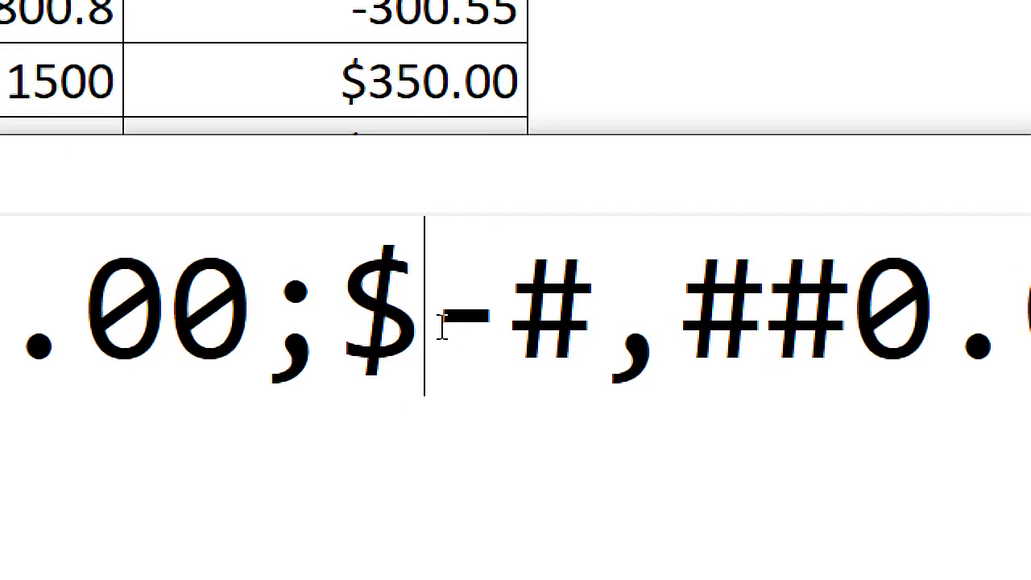
{"action": "left_click_drag", "start_coordinate": [490, 316], "coordinate": [446, 315]}
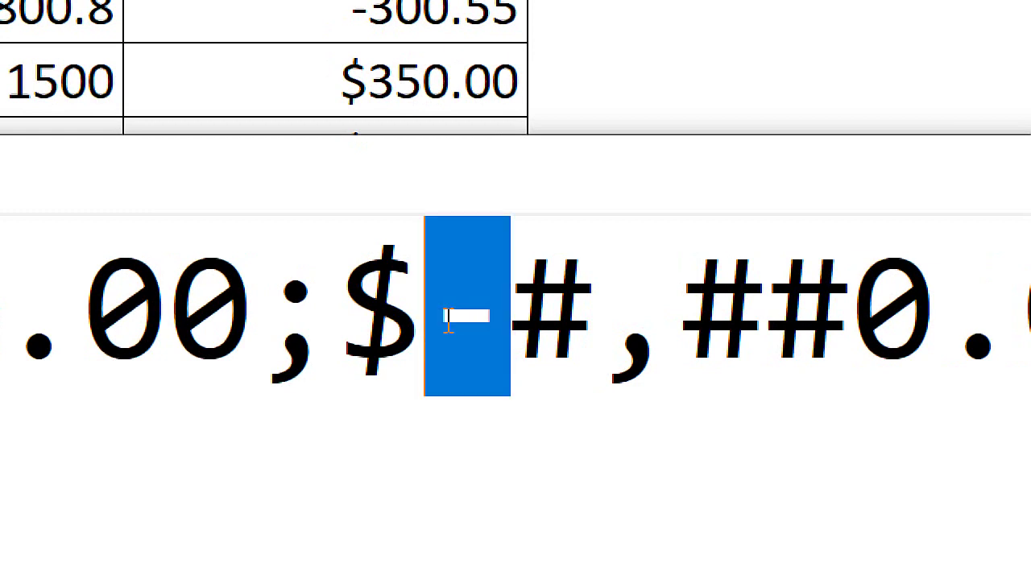
Insert [Rojo] after the negative $, giving $#,##0.00;$[Rojo]-#,##0.00.
{"action": "left_click", "coordinate": [426, 314]}
{"action": "type", "text": "R"}
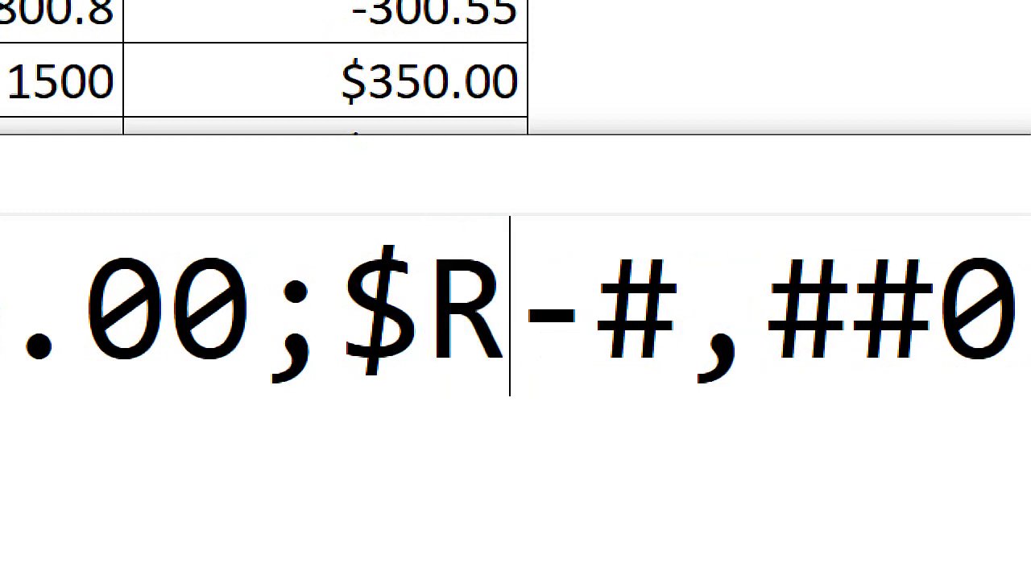
{"action": "type", "text": "ojo"}
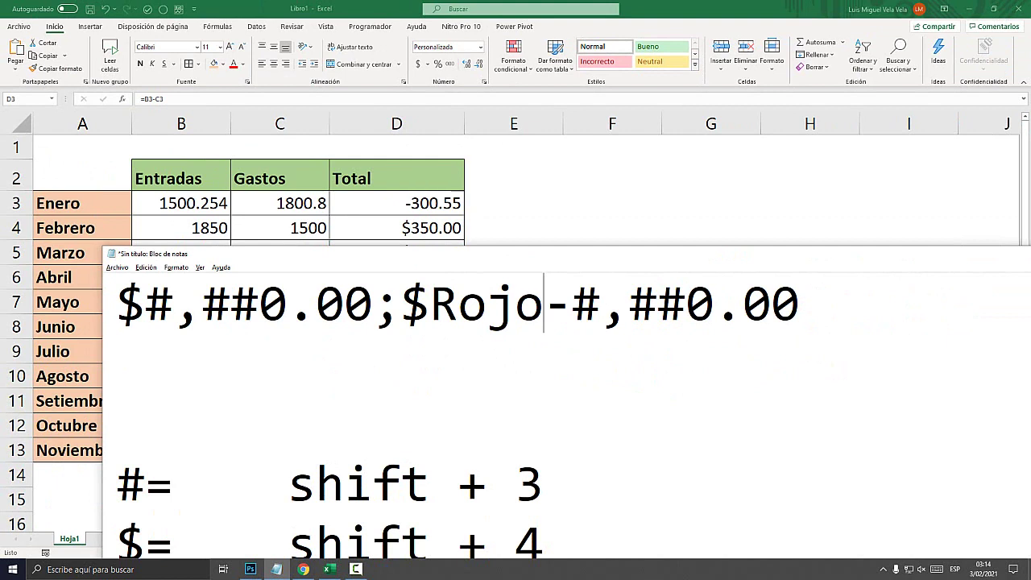
{"action": "type", "text": "]"}
{"action": "key", "text": "Left"}
{"action": "key", "text": "Left"}
{"action": "key", "text": "Left"}
{"action": "key", "text": "Left"}
{"action": "key", "text": "Left"}
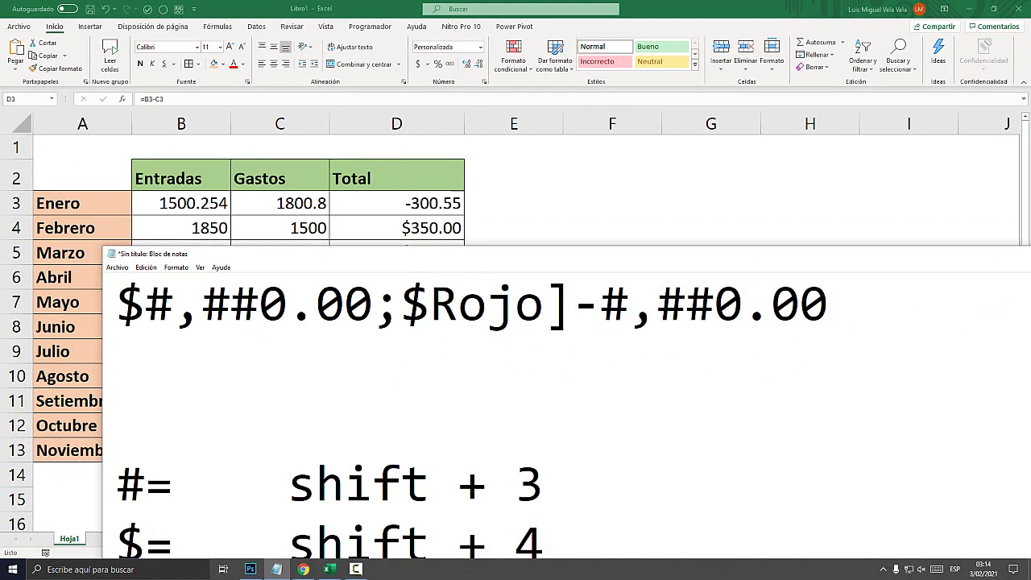
{"action": "type", "text": "["}
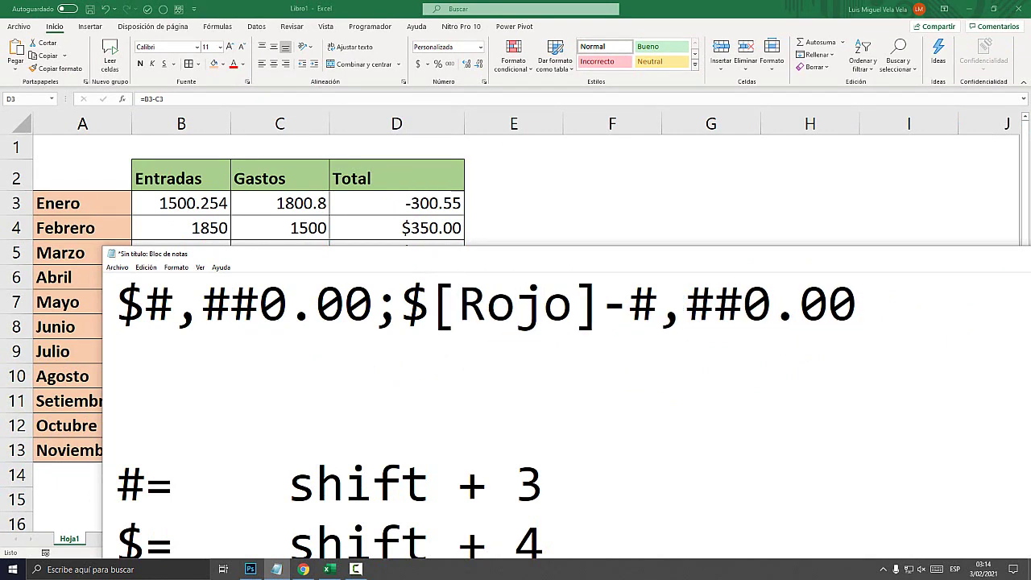
Move Notepad up and add blank lines above the '#=' note.
{"action": "left_click_drag", "start_coordinate": [322, 253], "coordinate": [322, 126]}
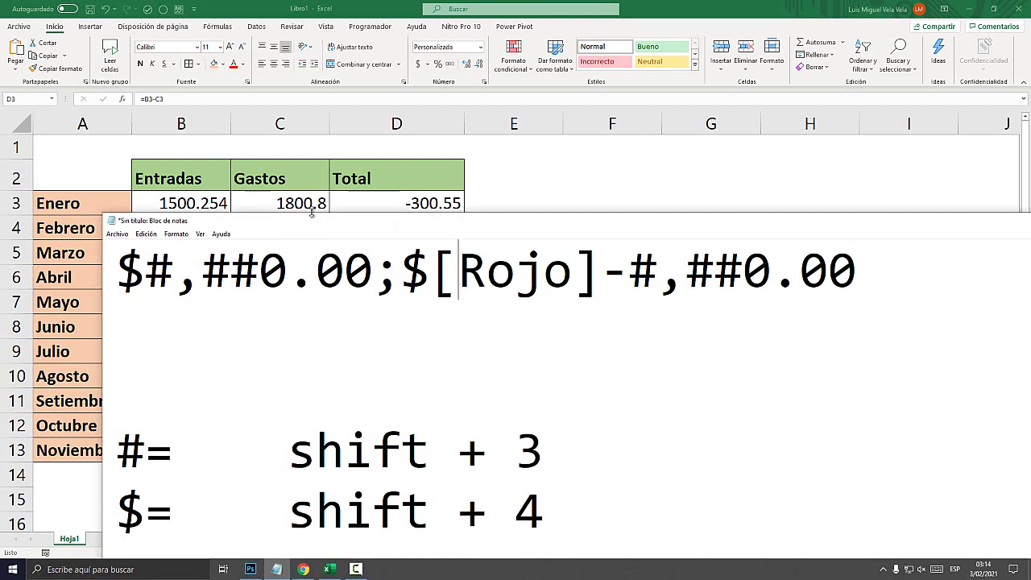
{"action": "left_click", "coordinate": [118, 296]}
{"action": "key", "text": "Return"}
{"action": "key", "text": "Return"}
{"action": "key", "text": "Return"}
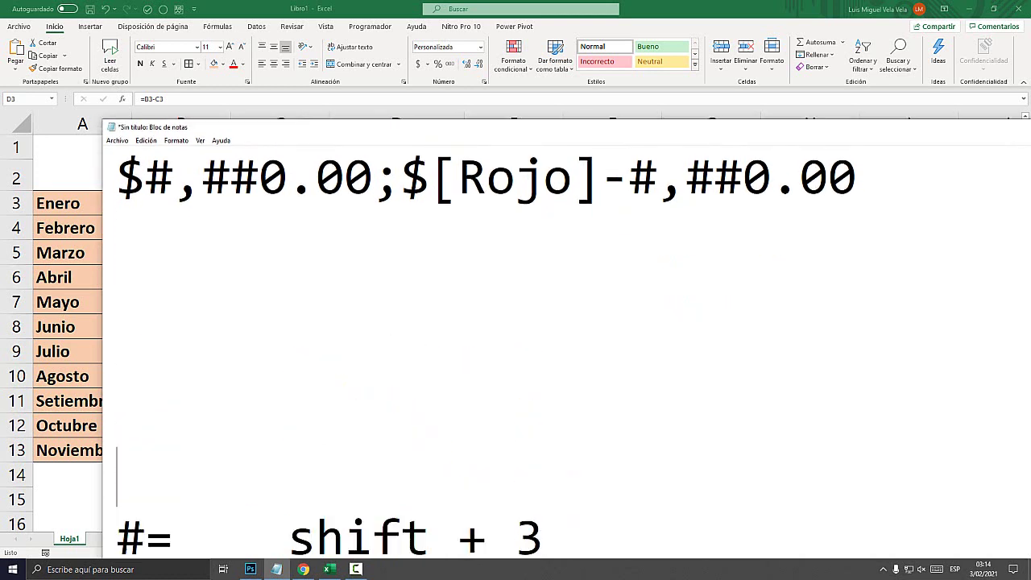
{"action": "type", "text": "<"}
{"action": "key", "text": "BackSpace"}
Add the note '[= Alt + 91' with a ']' line beneath it.
{"action": "type", "text": "["}
{"action": "key", "text": "Return"}
{"action": "type", "text": "]"}
{"action": "scroll", "coordinate": [515, 338], "scroll_direction": "down", "scroll_amount": 1}
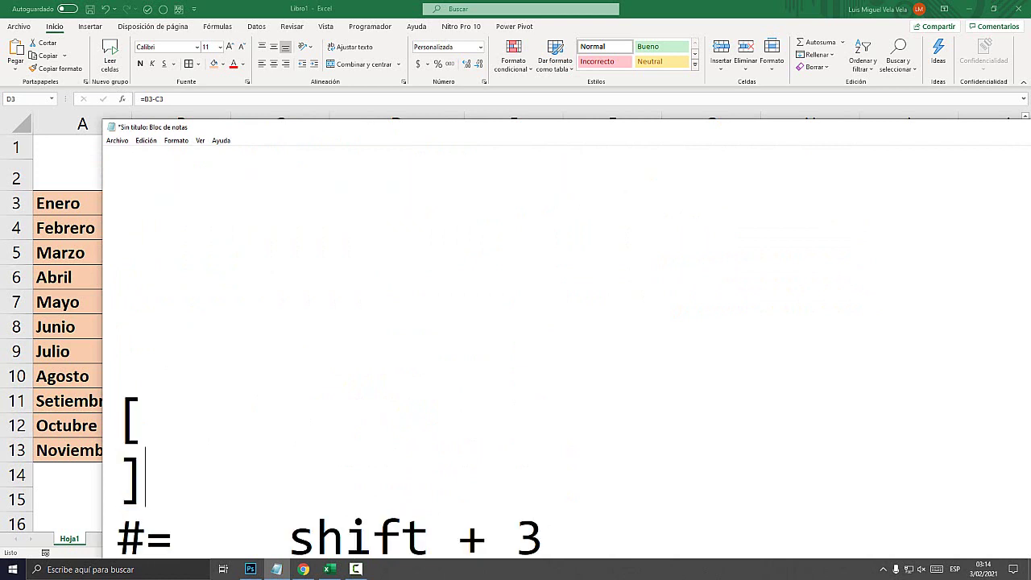
{"action": "type", "text": "="}
{"action": "type", "text": "An"}
{"action": "key", "text": "BackSpace"}
{"action": "type", "text": "lt + "}
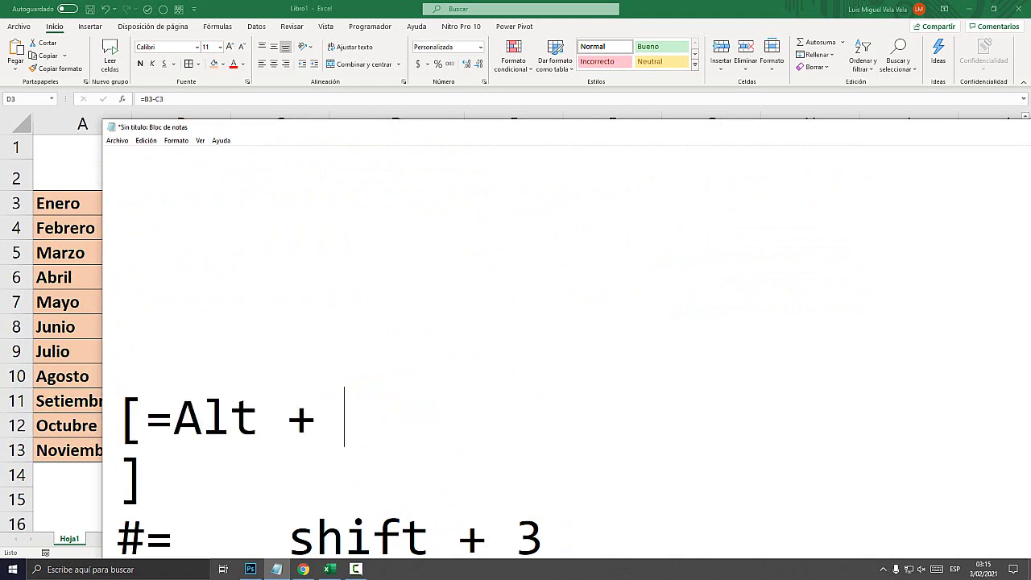
{"action": "type", "text": "91"}
Complete ']= Alt + 93', capitalise Alt, and add a space after '[='.
{"action": "left_click", "coordinate": [145, 477]}
{"action": "type", "text": "= "}
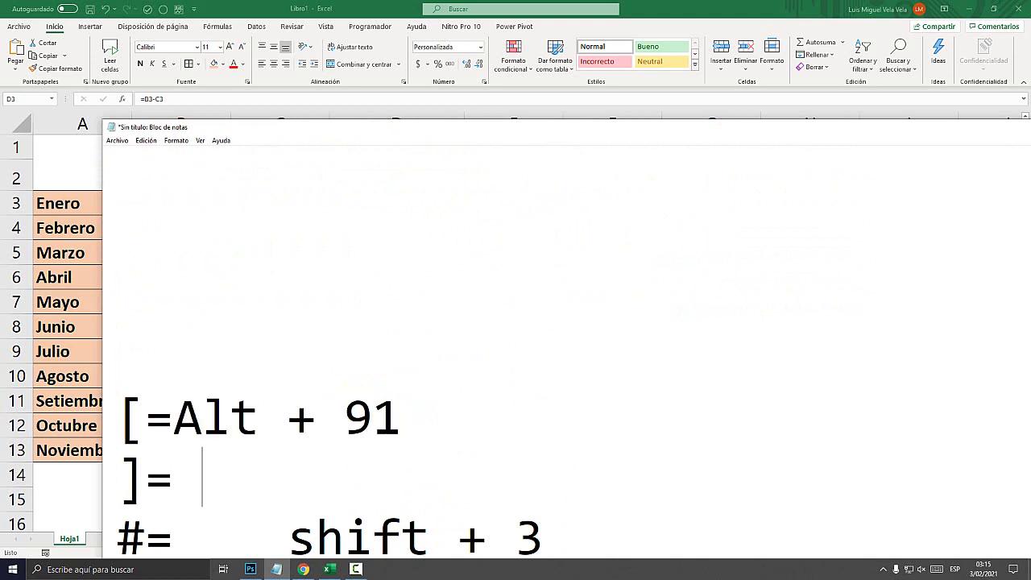
{"action": "type", "text": "alt + "}
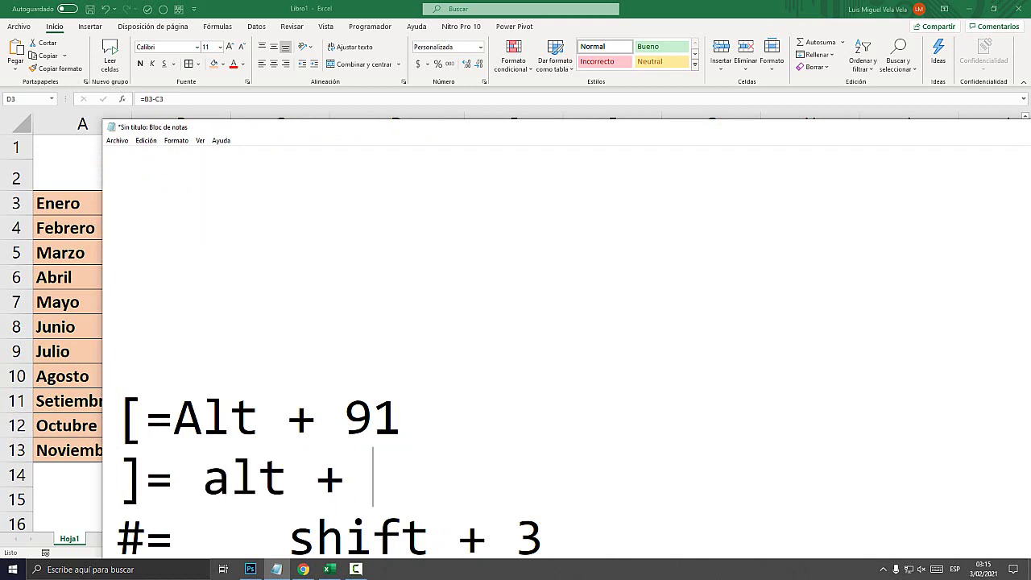
{"action": "type", "text": "93"}
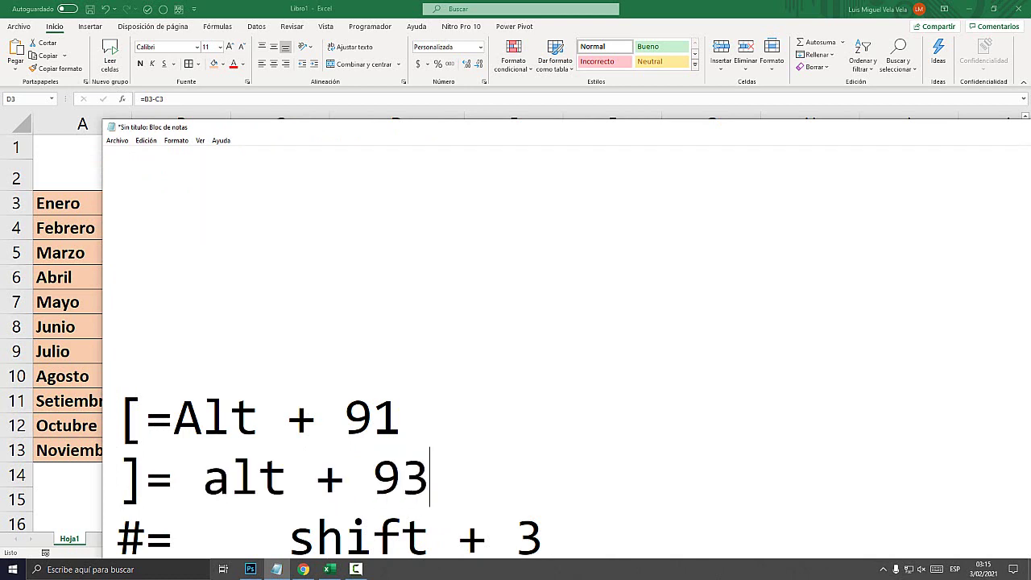
{"action": "left_click", "coordinate": [230, 477]}
{"action": "key", "text": "BackSpace"}
{"action": "type", "text": "A"}
{"action": "left_click", "coordinate": [202, 417]}
{"action": "key", "text": "Left"}
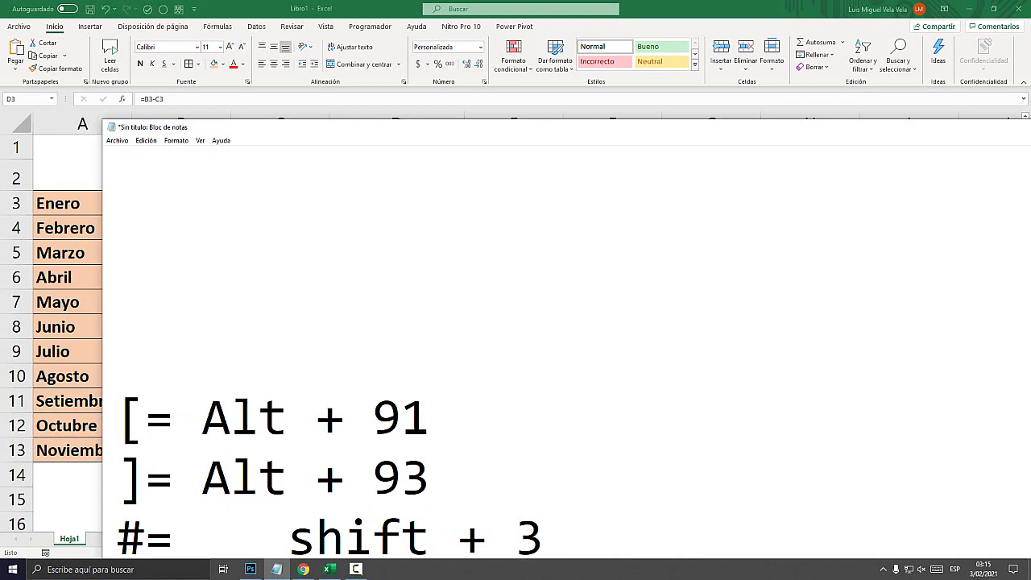
{"action": "left_click", "coordinate": [251, 569]}
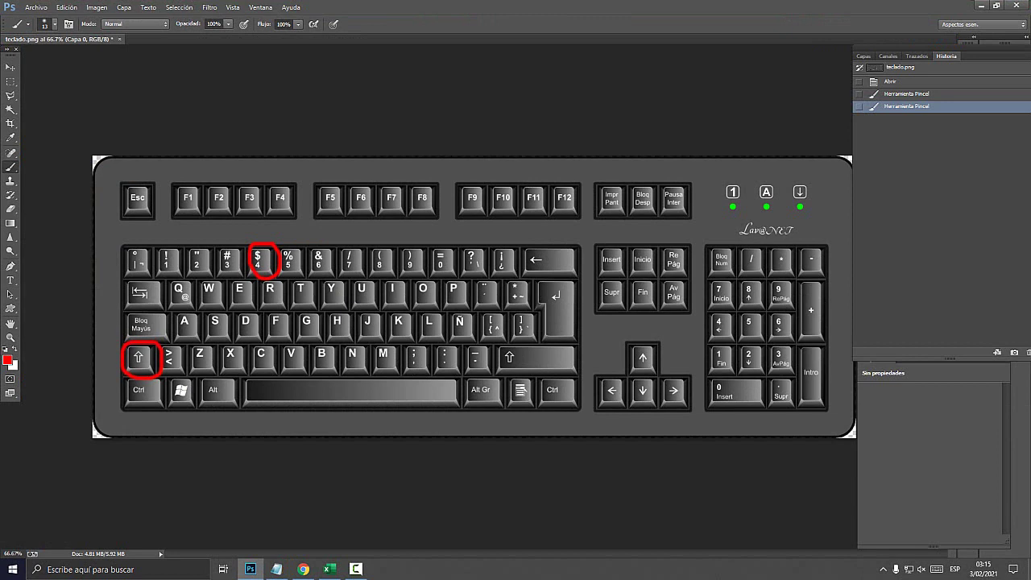
Undo the old marks and circle Alt, keypad 9 and keypad 3 in red.
{"action": "key", "text": "ctrl+alt+z"}
{"action": "key", "text": "ctrl+alt+z"}
{"action": "left_click_drag", "start_coordinate": [236, 372], "coordinate": [242, 379]}
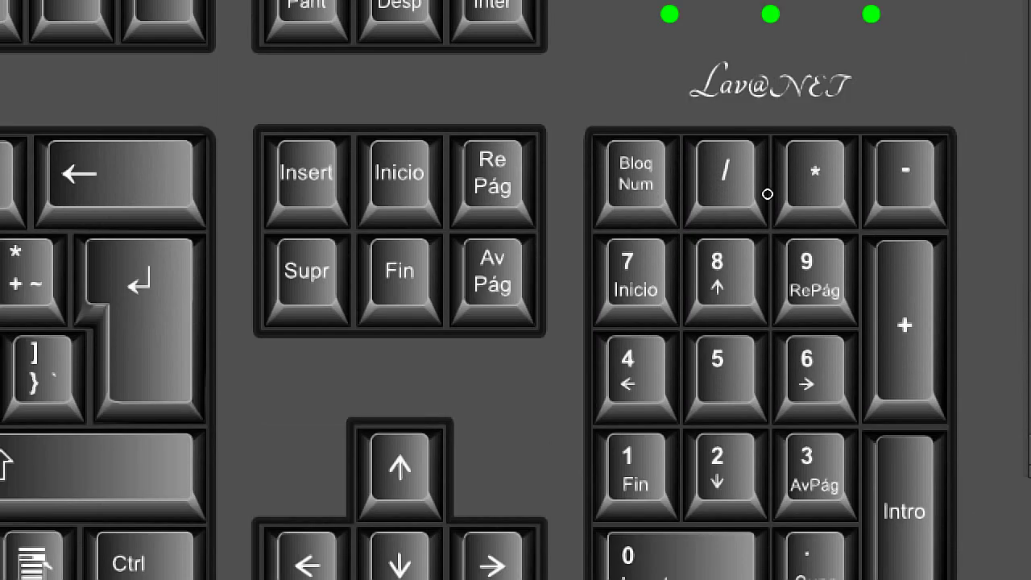
{"action": "left_click_drag", "start_coordinate": [837, 224], "coordinate": [824, 221]}
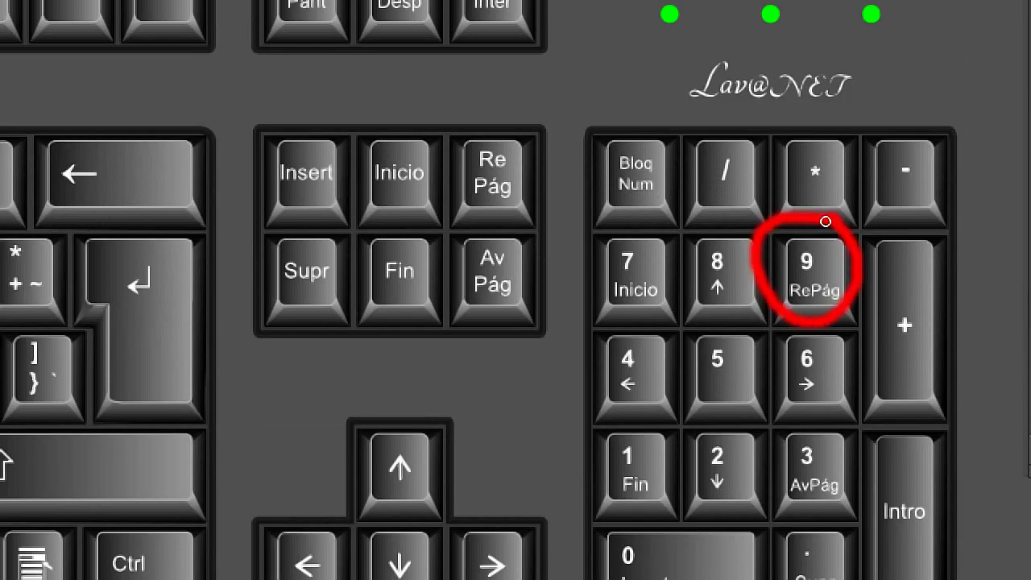
{"action": "mouse_move", "coordinate": [662, 408]}
{"action": "left_mouse_down"}
{"action": "mouse_move", "coordinate": [587, 447]}
{"action": "mouse_move", "coordinate": [685, 483]}
{"action": "left_mouse_up"}
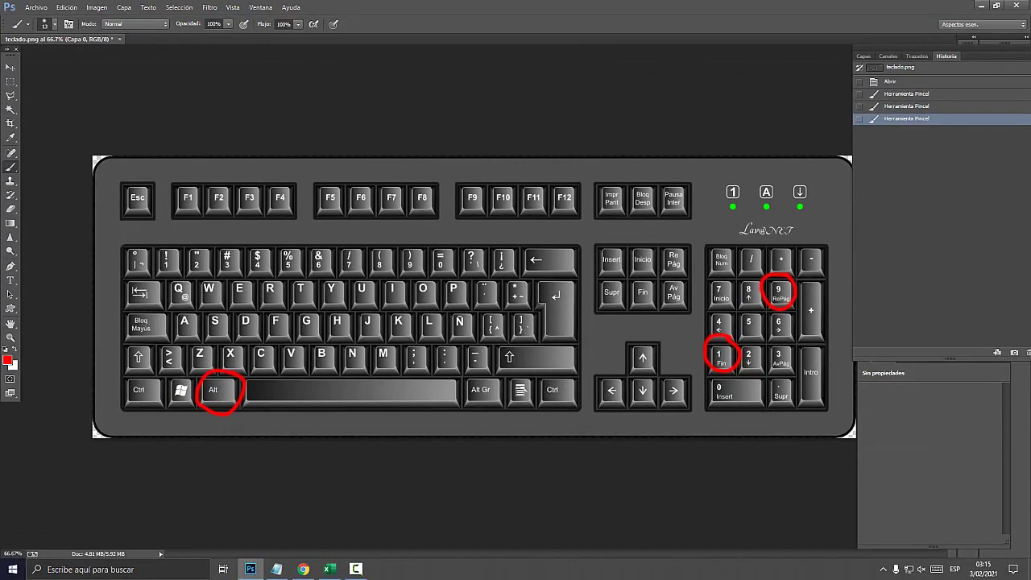
{"action": "key", "text": "ctrl+alt+z"}
{"action": "key", "text": "ctrl+alt+z"}
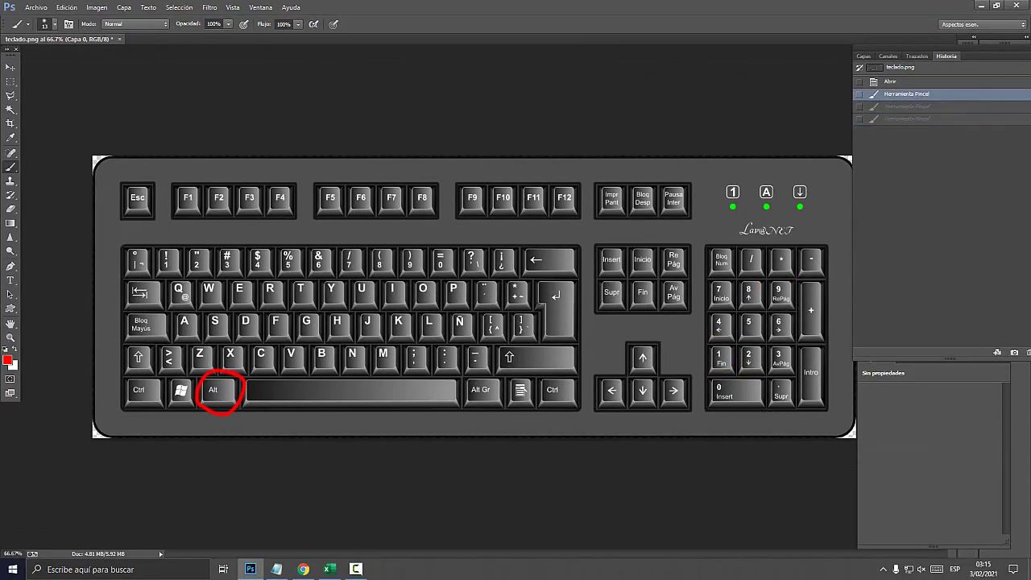
{"action": "left_click_drag", "start_coordinate": [789, 303], "coordinate": [797, 280]}
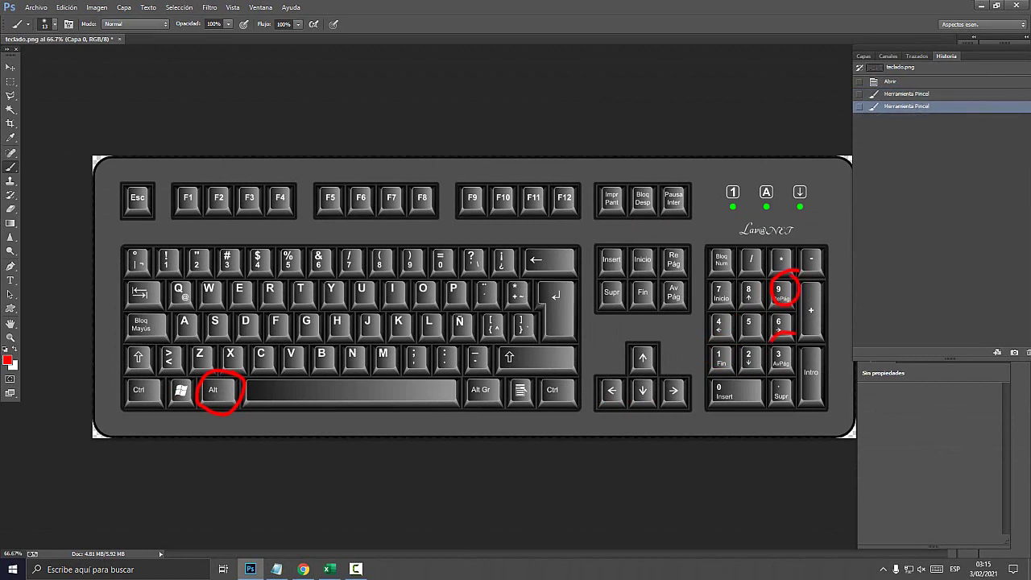
{"action": "left_click_drag", "start_coordinate": [770, 340], "coordinate": [795, 338]}
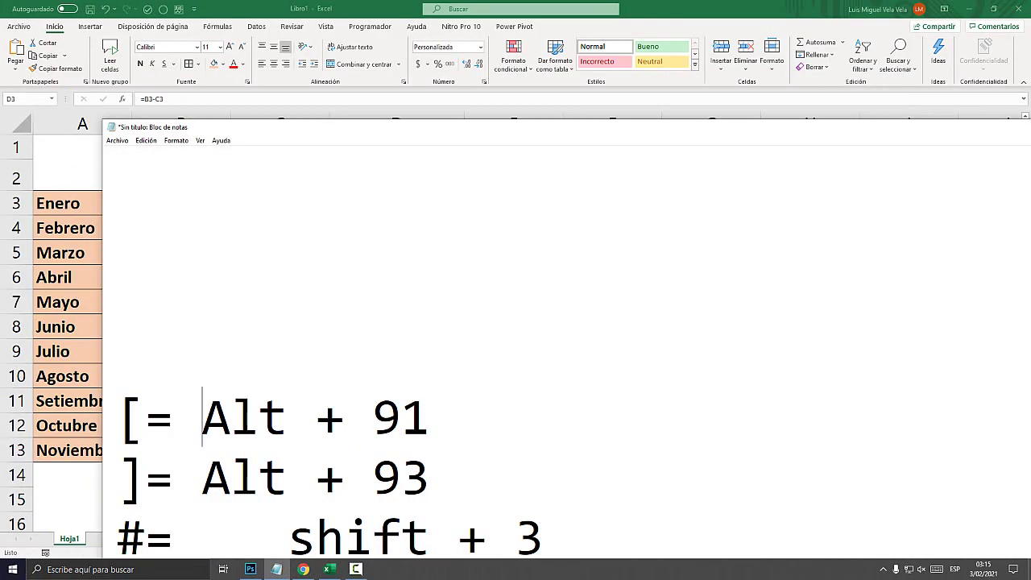
Paste the format code at the top of the notes, remove blank lines, and copy it.
{"action": "left_click", "coordinate": [117, 236]}
{"action": "type", "text": "$#,##0.00;$[Rojo]-#,##0.00"}
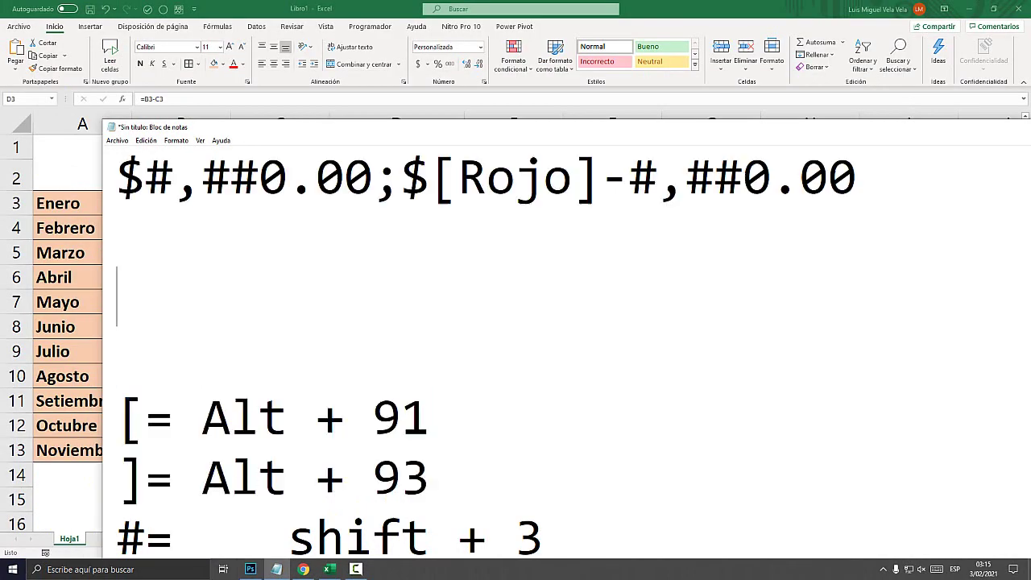
{"action": "key", "text": "Delete"}
{"action": "key", "text": "Delete"}
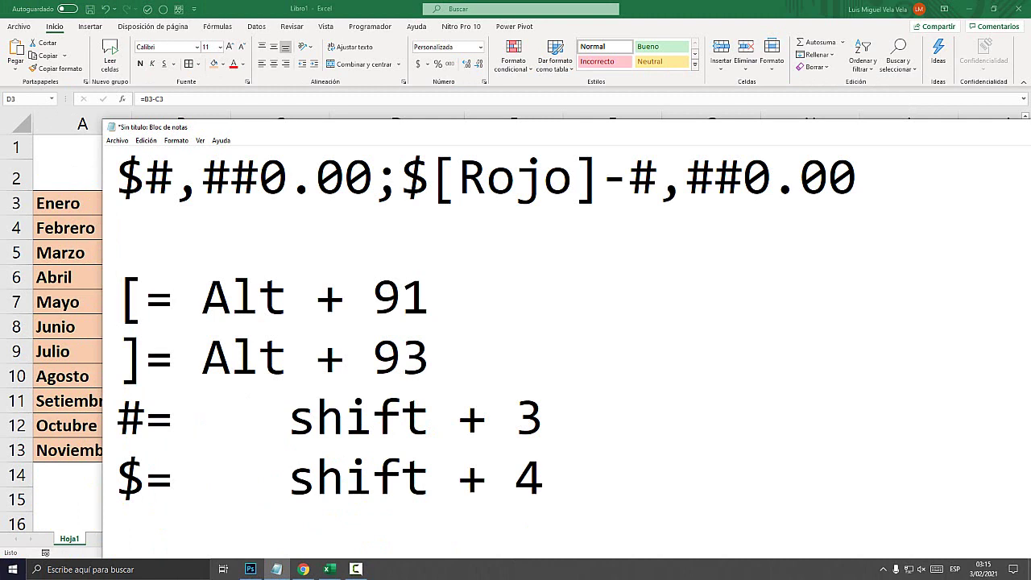
{"action": "left_click", "coordinate": [543, 175]}
{"action": "left_click_drag", "start_coordinate": [601, 175], "coordinate": [428, 176]}
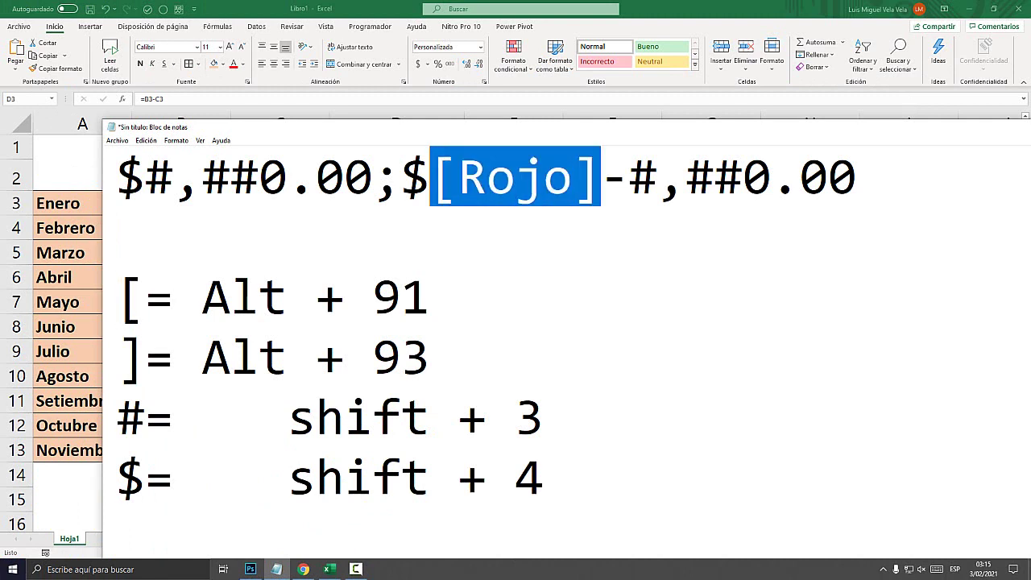
{"action": "left_click_drag", "start_coordinate": [855, 176], "coordinate": [118, 175]}
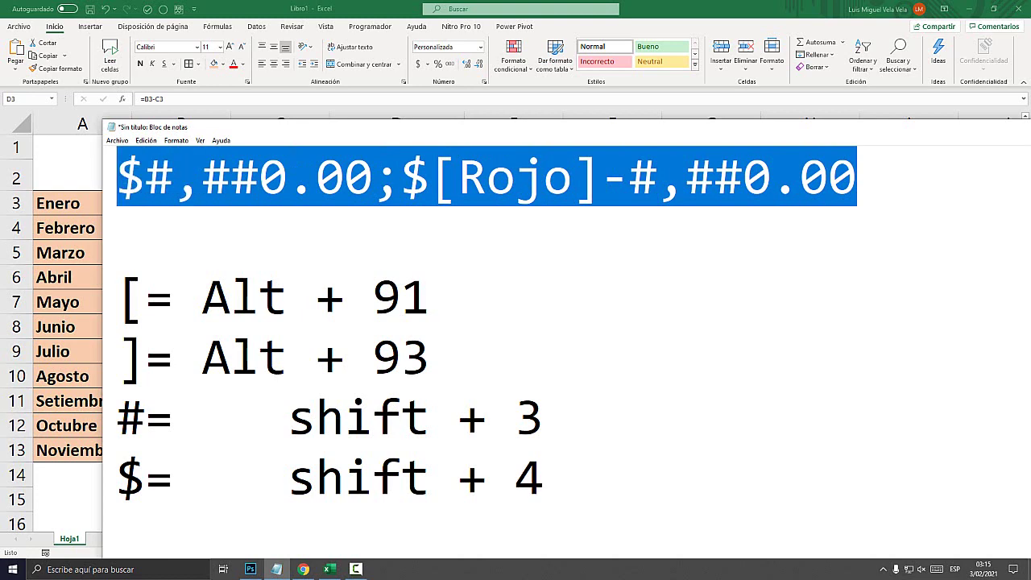
{"action": "key", "text": "alt+Tab"}
Apply $#,##0.00;$[Rojo]-#,##0.00 as the custom format for D3:D13.
{"action": "key", "text": "shift+Down"}
{"action": "key", "text": "shift+Down"}
{"action": "key", "text": "shift+Down"}
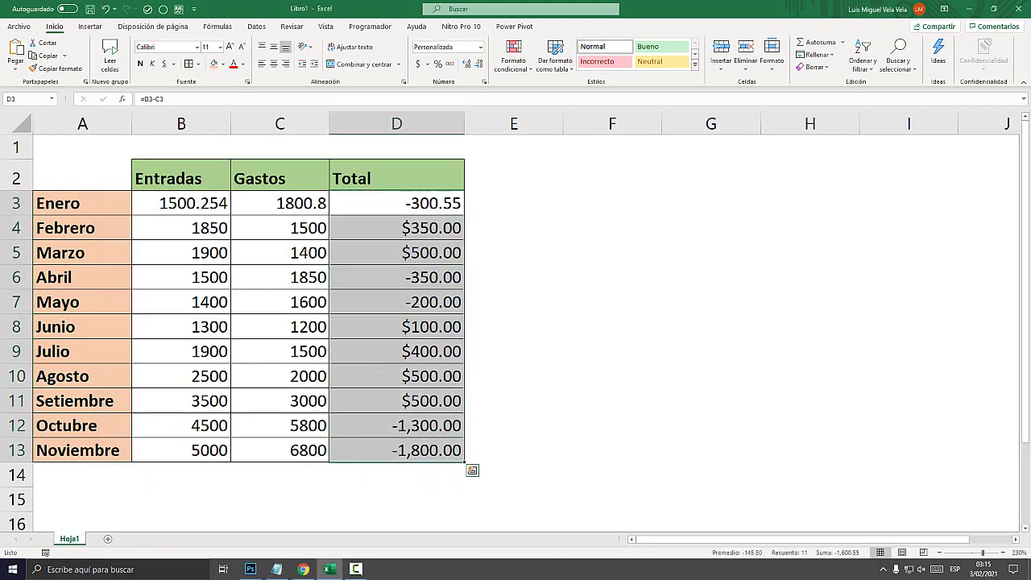
{"action": "left_click", "coordinate": [481, 46]}
{"action": "left_click", "coordinate": [451, 347]}
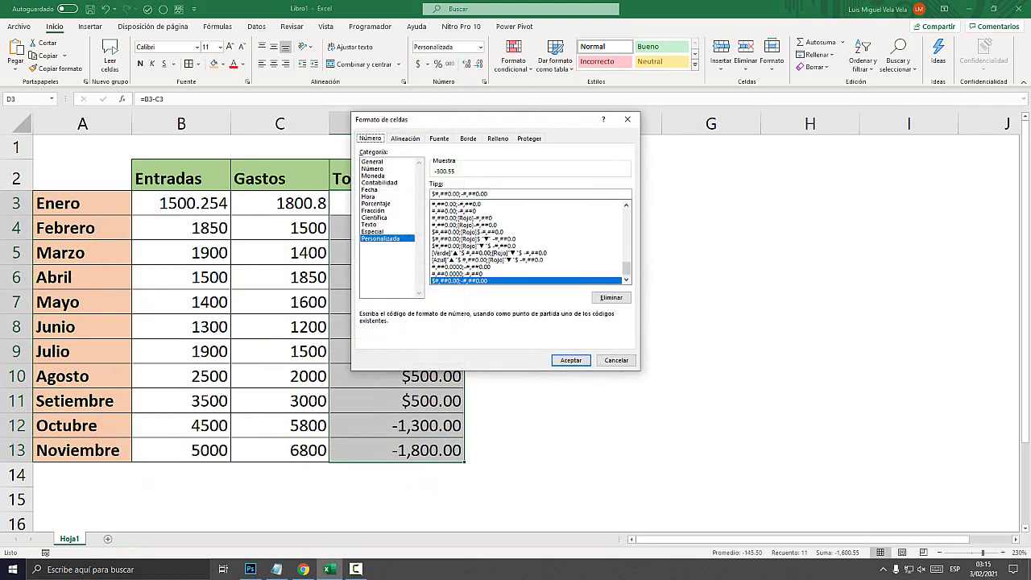
{"action": "type", "text": "$[Rojo]"}
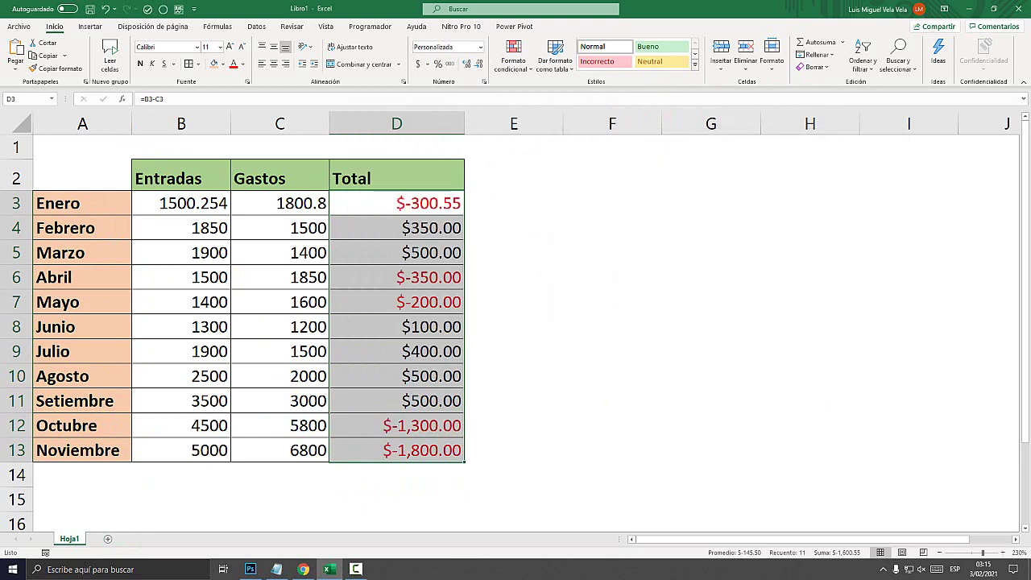
{"action": "left_click", "coordinate": [396, 252]}
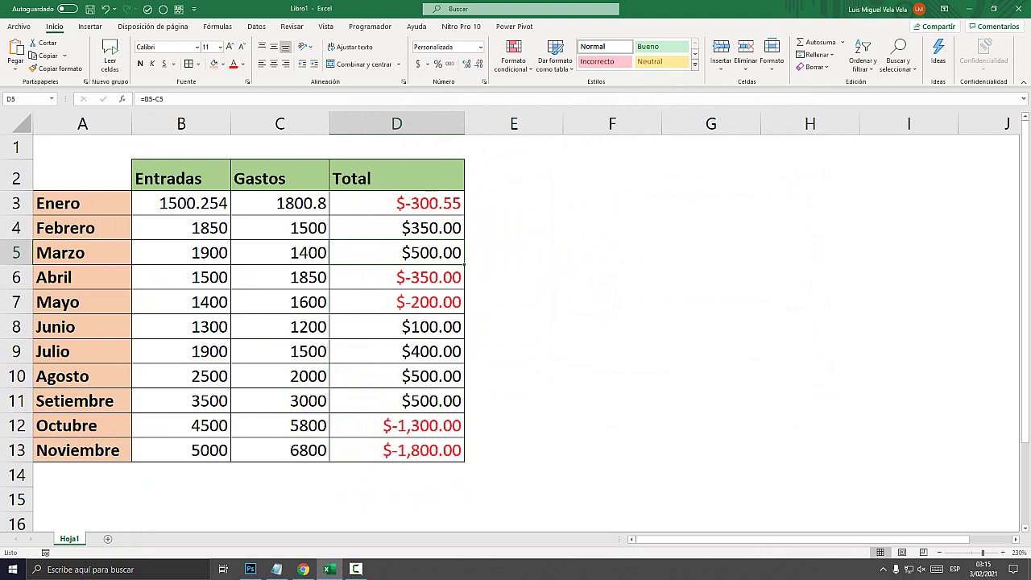
Test the Total format by entering 4000, then 1300, as Enero's expense in C3.
{"action": "left_click", "coordinate": [397, 401]}
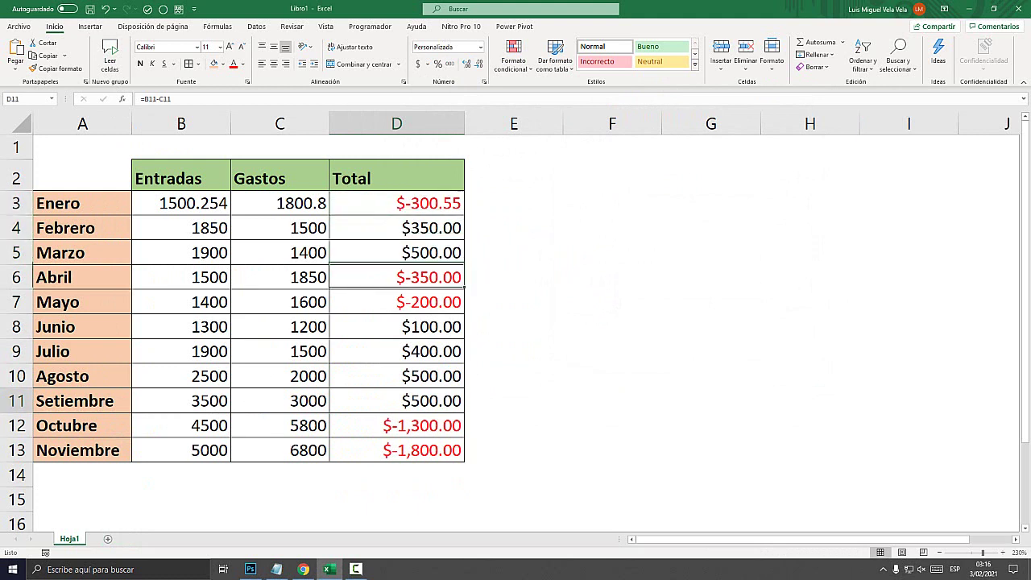
{"action": "key", "text": "Up"}
{"action": "key", "text": "Up"}
{"action": "key", "text": "Up"}
{"action": "key", "text": "Up"}
{"action": "key", "text": "Up"}
{"action": "key", "text": "Up"}
{"action": "key", "text": "Up"}
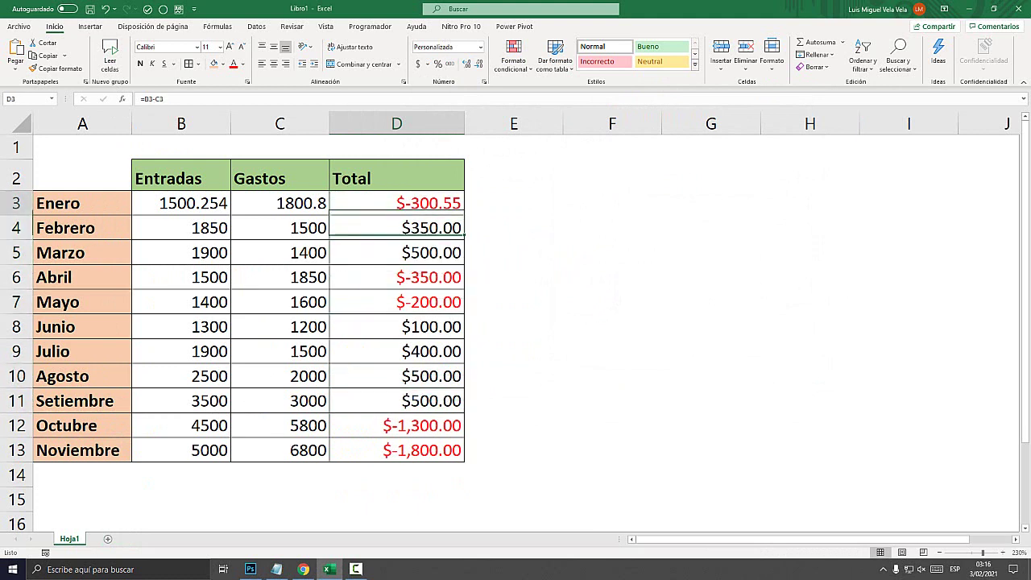
{"action": "key", "text": "Up"}
{"action": "left_click", "coordinate": [280, 202]}
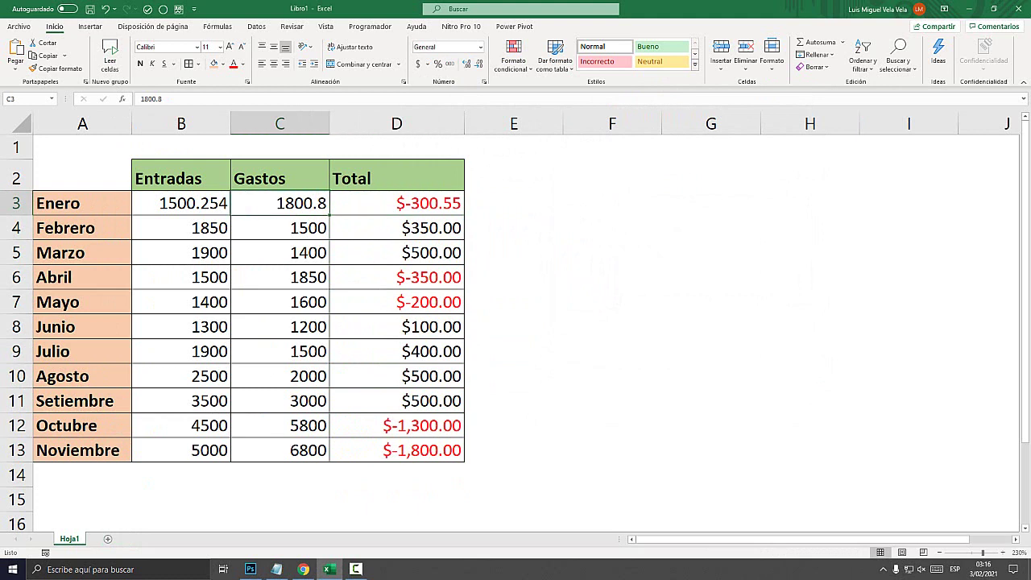
{"action": "type", "text": "4000"}
{"action": "key", "text": "Return"}
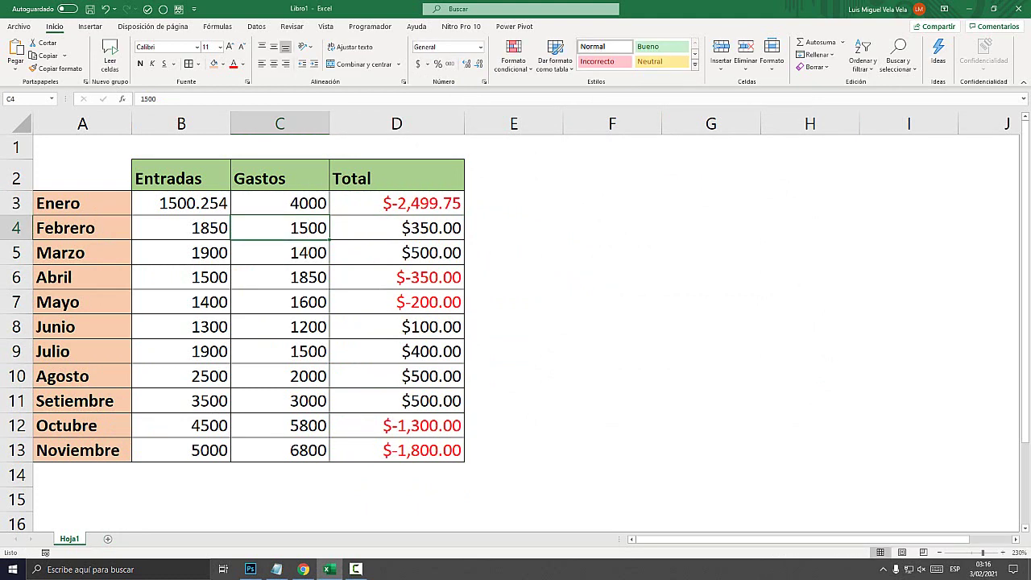
{"action": "key", "text": "Up"}
{"action": "key", "text": "Left"}
{"action": "key", "text": "Right"}
{"action": "key", "text": "Right"}
{"action": "key", "text": "Left"}
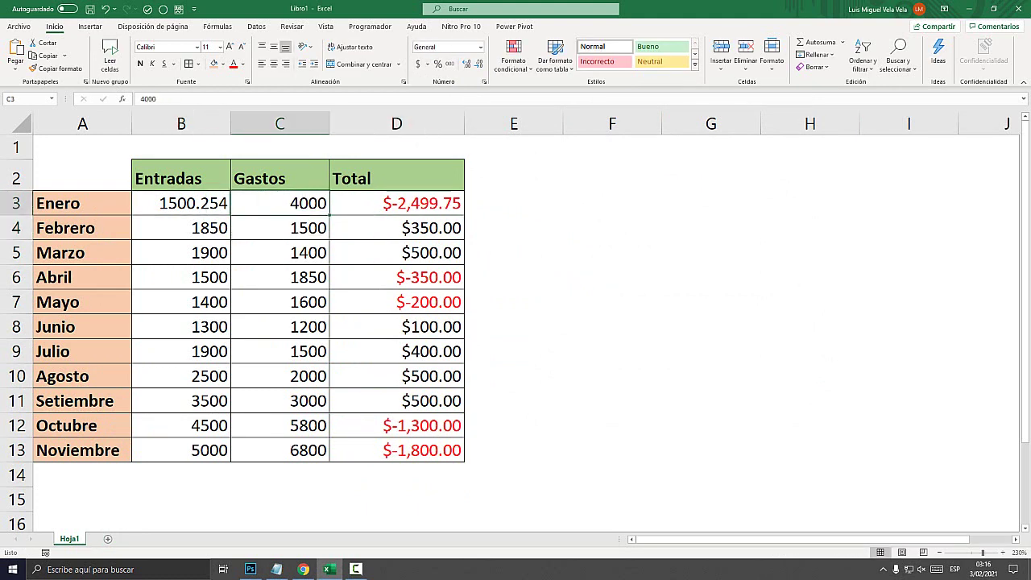
{"action": "type", "text": "1"}
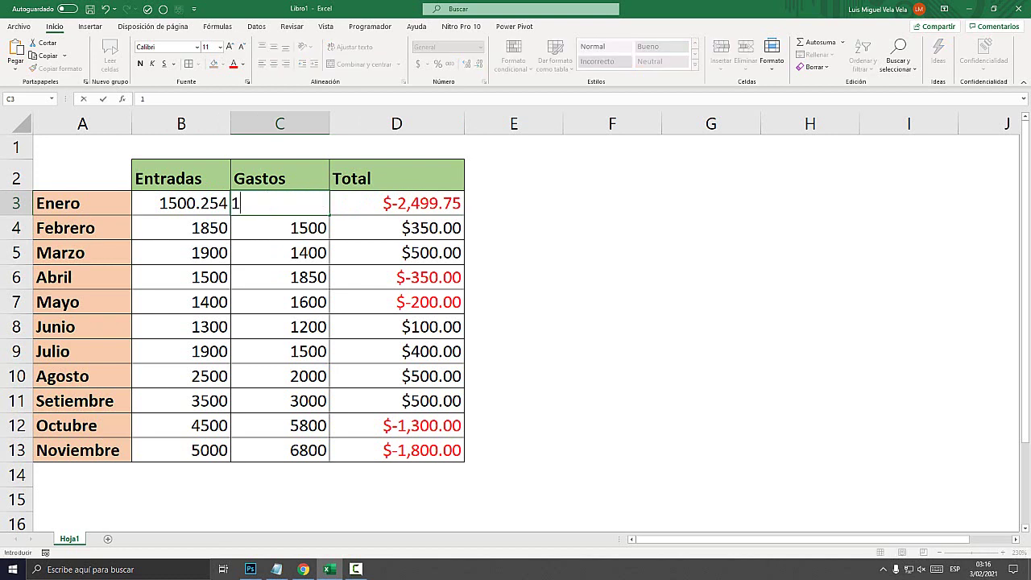
{"action": "type", "text": "300"}
{"action": "key", "text": "Return"}
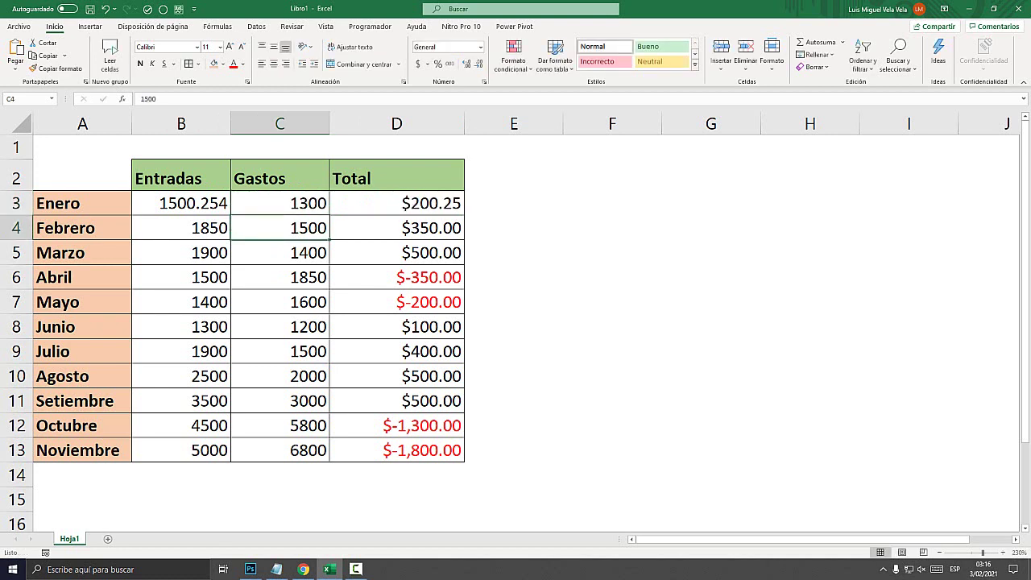
Change C3 to 1600 and back to 1300, checking D3's red negative total.
{"action": "left_click", "coordinate": [396, 202]}
{"action": "left_click", "coordinate": [279, 202]}
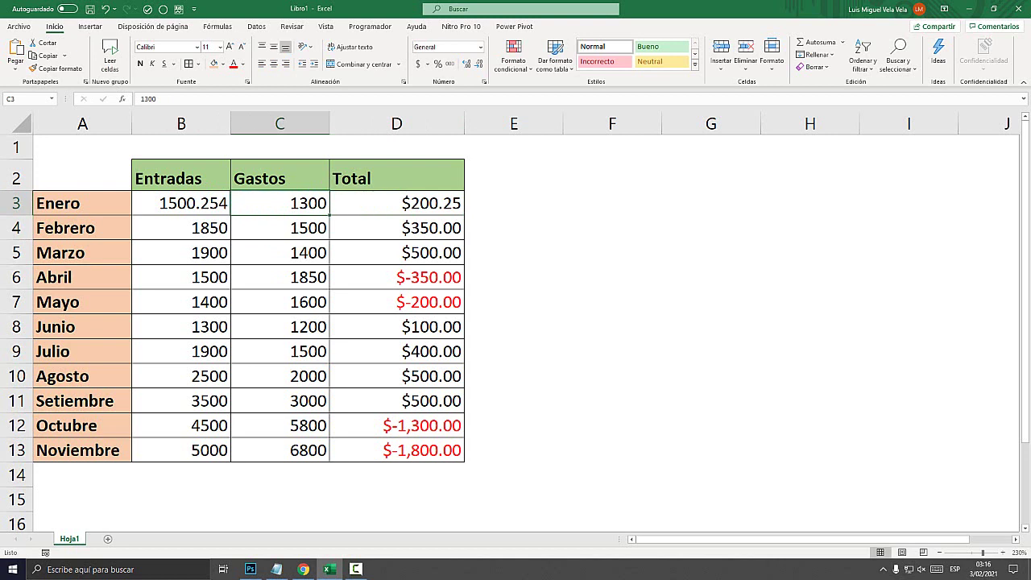
{"action": "key", "text": "F2"}
{"action": "key", "text": "BackSpace"}
{"action": "key", "text": "BackSpace"}
{"action": "key", "text": "BackSpace"}
{"action": "type", "text": "6"}
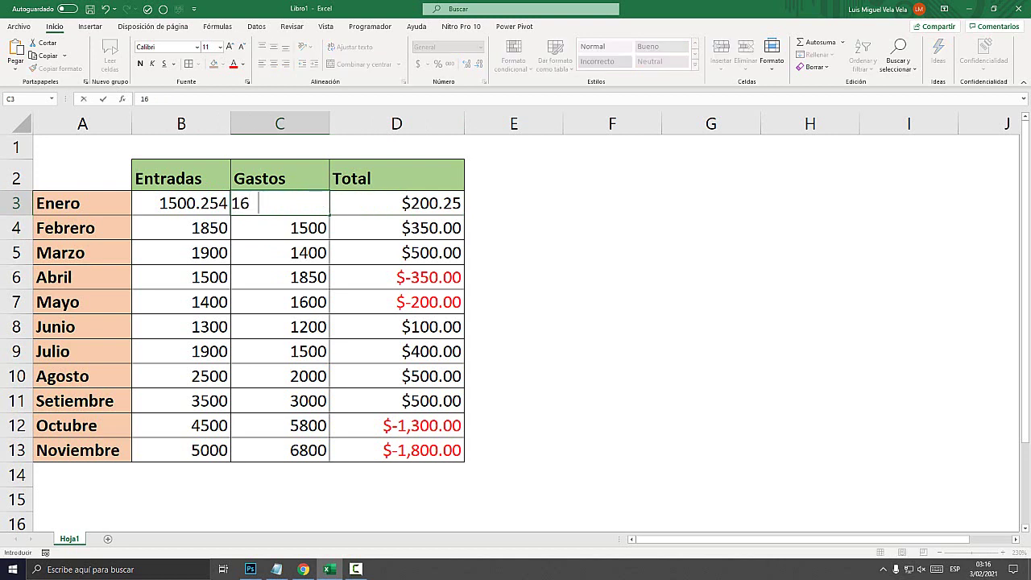
{"action": "type", "text": "00"}
{"action": "key", "text": "Return"}
{"action": "left_click", "coordinate": [396, 203]}
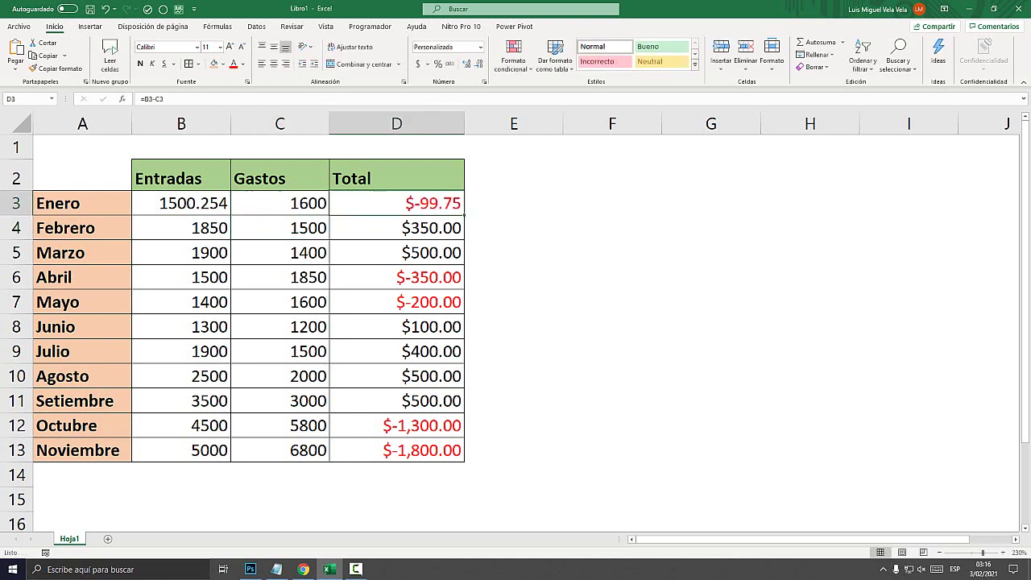
{"action": "left_click", "coordinate": [295, 203]}
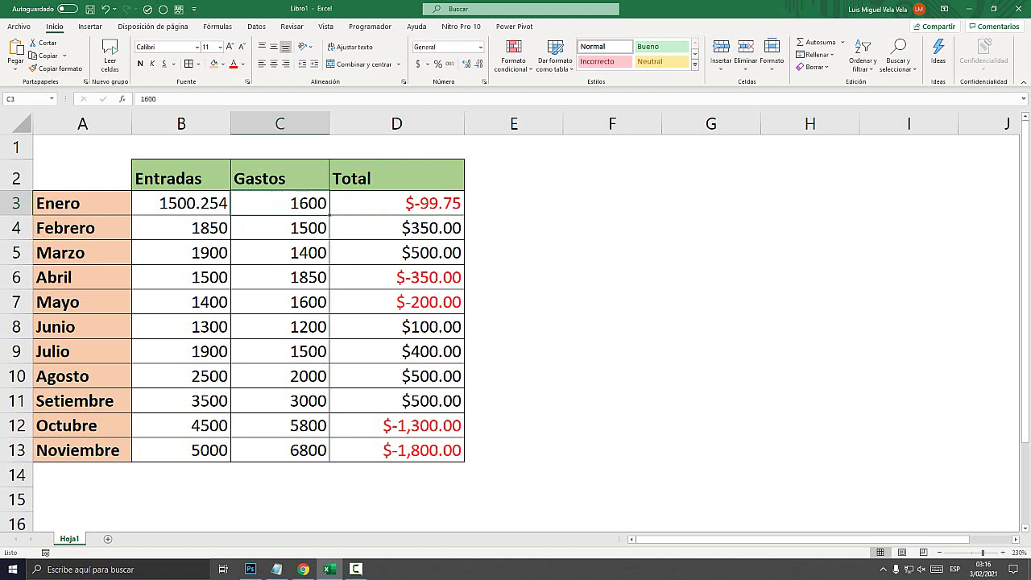
{"action": "type", "text": "1300"}
{"action": "key", "text": "Return"}
Set Enero's expense to 1800, making D3 $-299.75, and review the Total column.
{"action": "left_click", "coordinate": [294, 203]}
{"action": "key", "text": "F2"}
{"action": "key", "text": "Left"}
{"action": "key", "text": "Left"}
{"action": "key", "text": "BackSpace"}
{"action": "type", "text": "8"}
{"action": "key", "text": "Return"}
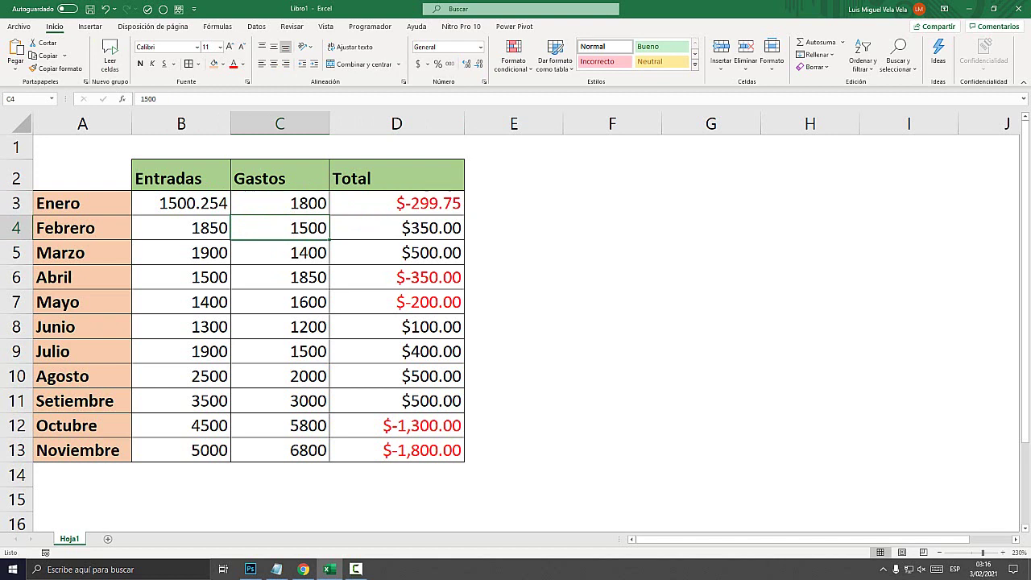
{"action": "left_click", "coordinate": [396, 277]}
{"action": "key", "text": "ctrl+Down"}
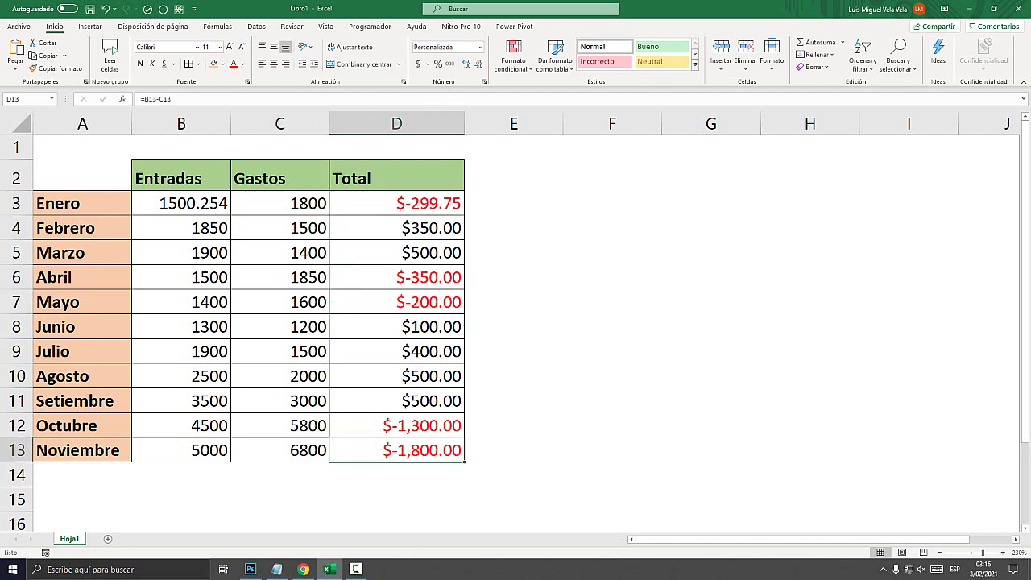
{"action": "key", "text": "Up"}
{"action": "key", "text": "Up"}
{"action": "key", "text": "Up"}
{"action": "key", "text": "Up"}
{"action": "key", "text": "Up"}
{"action": "key", "text": "Up"}
{"action": "key", "text": "Up"}
{"action": "key", "text": "Up"}
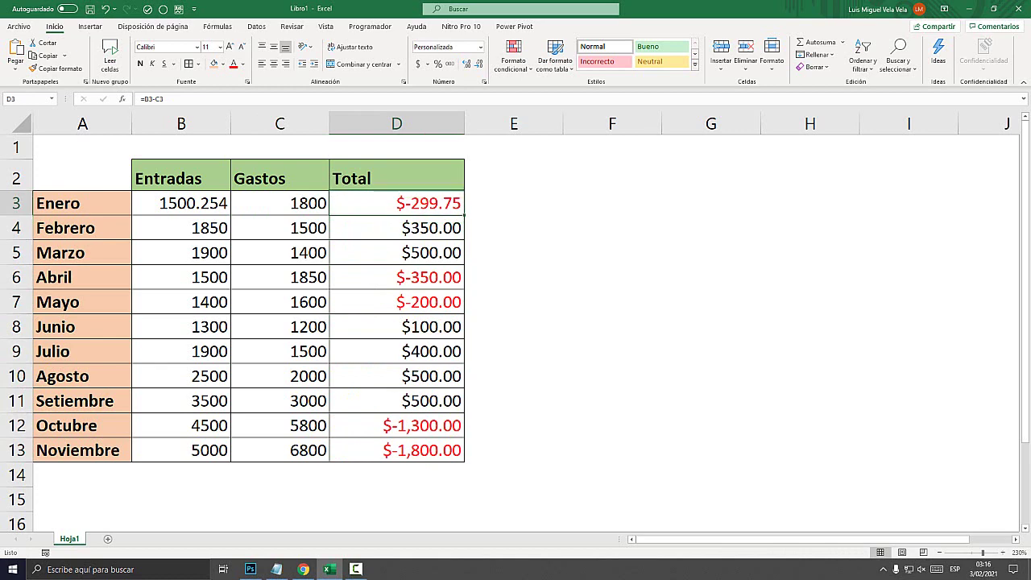
Copy the [Rojo] tag and paste it after the first $ in the positive section.
{"action": "left_click", "coordinate": [276, 569]}
{"action": "left_click_drag", "start_coordinate": [455, 133], "coordinate": [516, 207]}
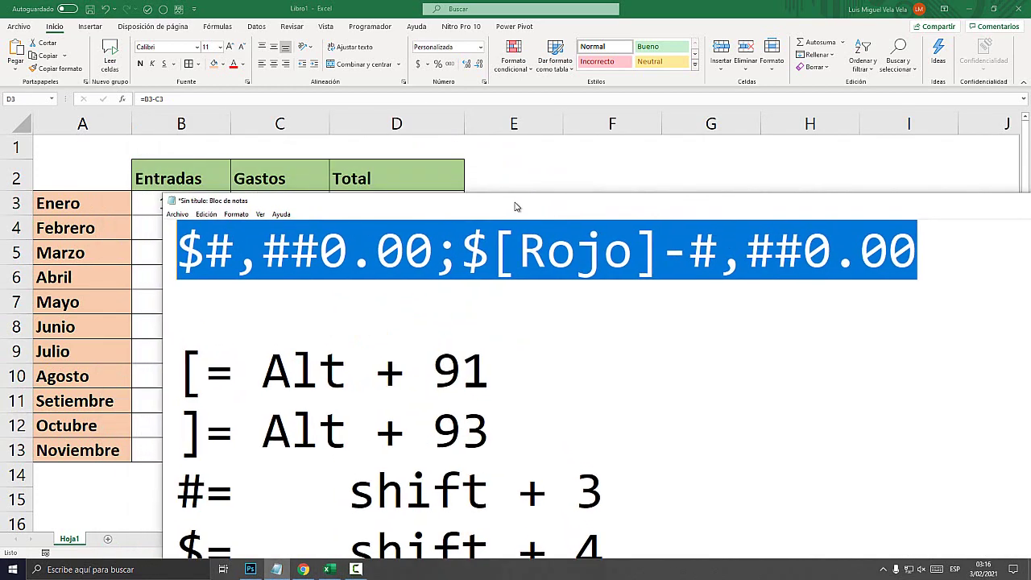
{"action": "left_click_drag", "start_coordinate": [435, 250], "coordinate": [177, 250]}
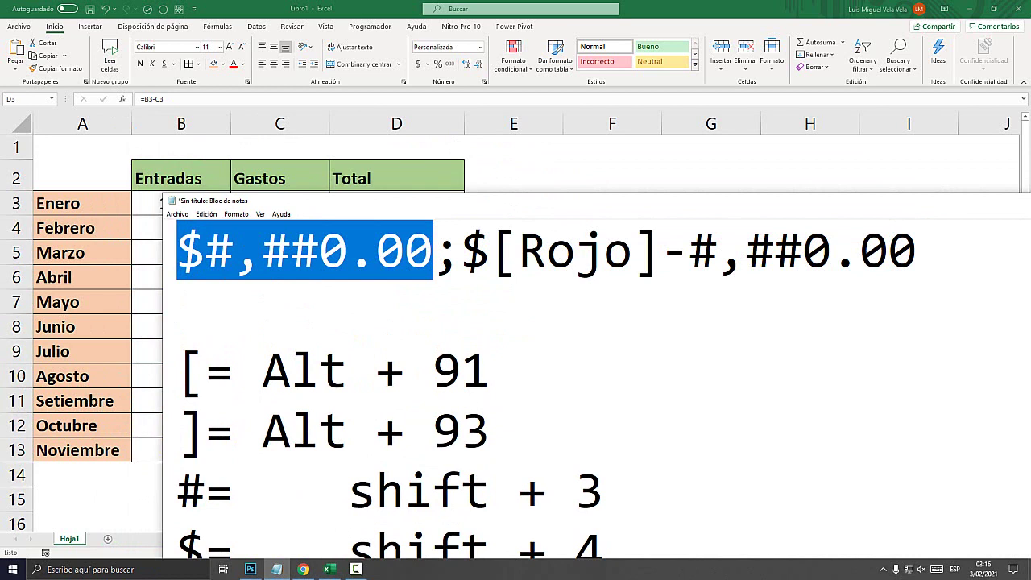
{"action": "left_click", "coordinate": [547, 250]}
{"action": "left_click_drag", "start_coordinate": [662, 249], "coordinate": [490, 250]}
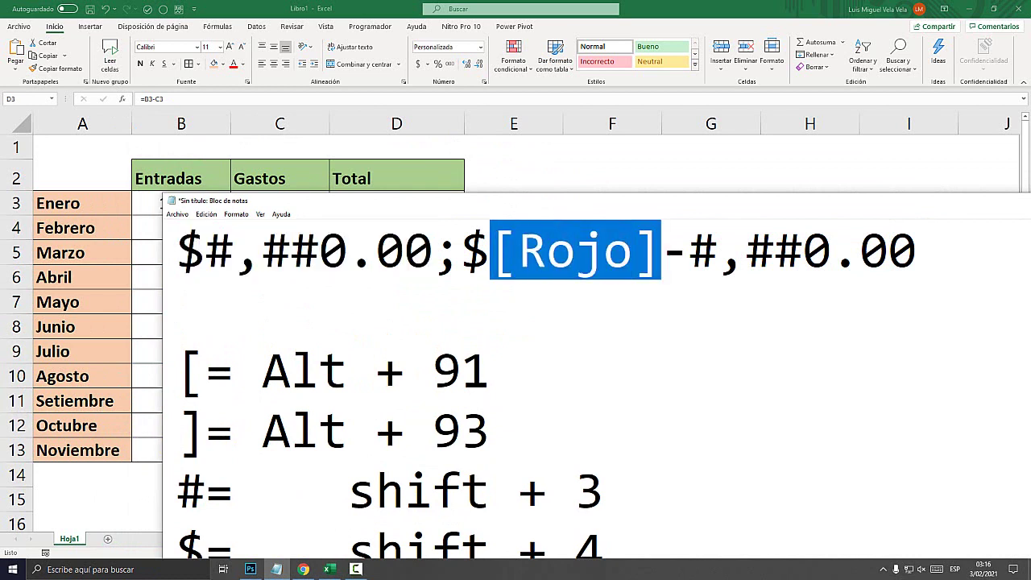
{"action": "left_click", "coordinate": [204, 250]}
{"action": "type", "text": "[Rojo]"}
Try Azul, Amarillo and Verde for the positive colour, settling on Azul.
{"action": "left_click_drag", "start_coordinate": [347, 250], "coordinate": [233, 250]}
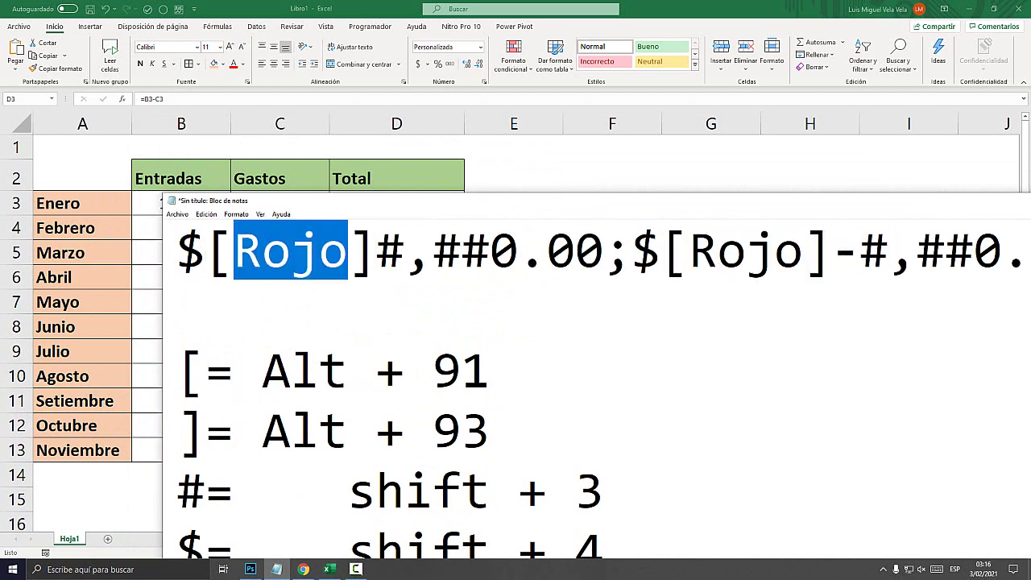
{"action": "type", "text": "A"}
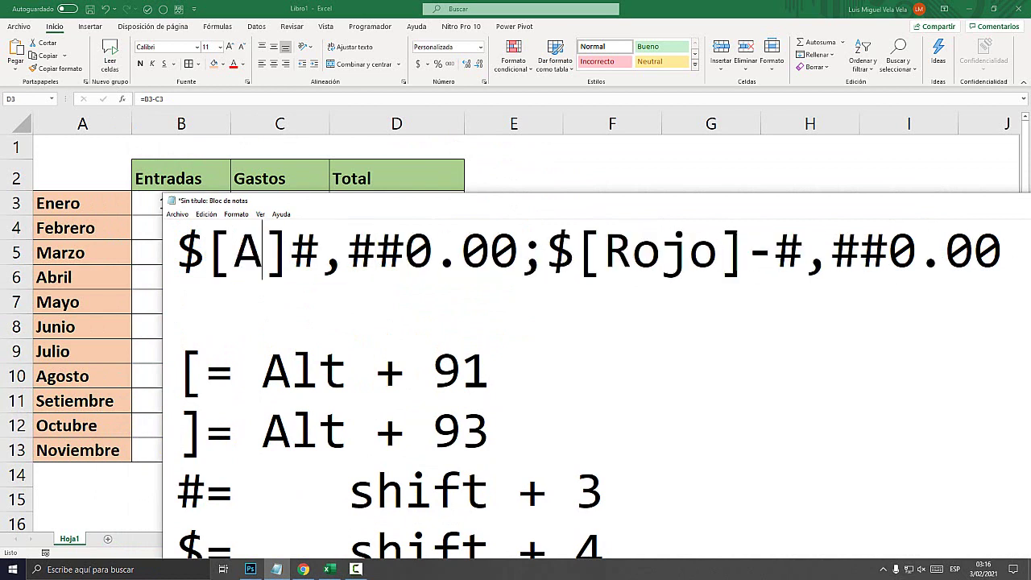
{"action": "type", "text": "zul"}
{"action": "left_click_drag", "start_coordinate": [348, 250], "coordinate": [234, 250]}
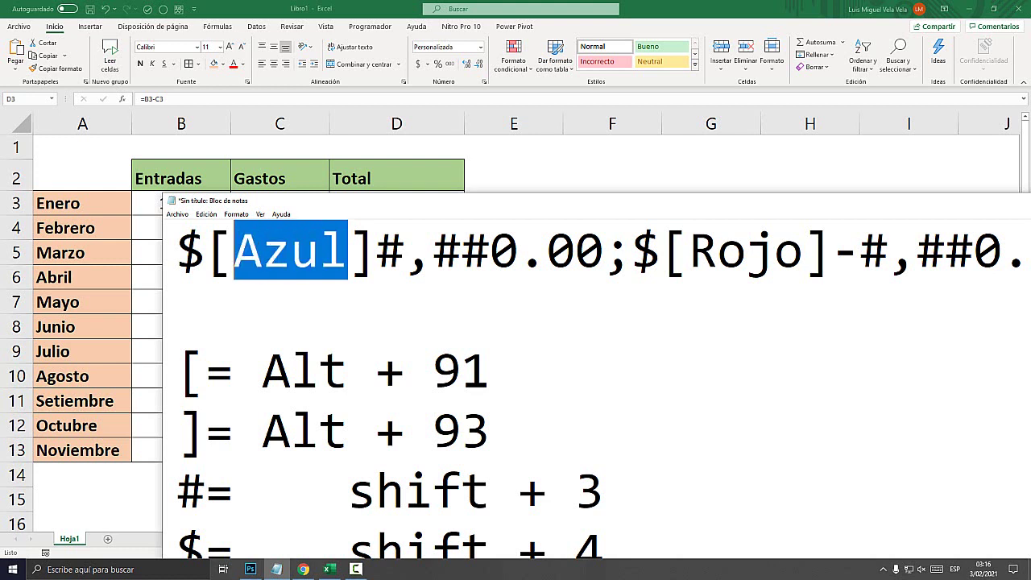
{"action": "type", "text": "Amarillo"}
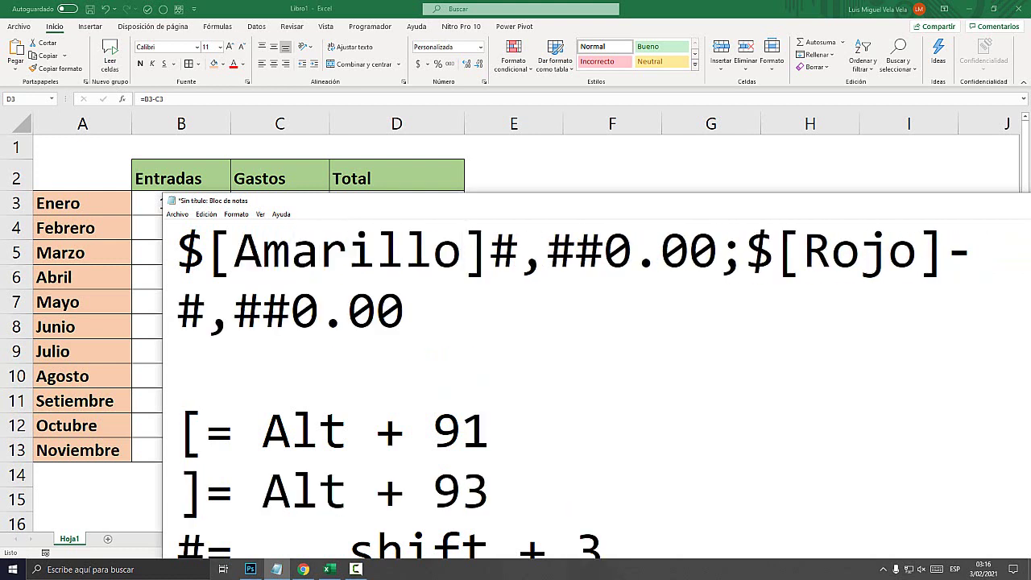
{"action": "key", "text": "shift+Left"}
{"action": "key", "text": "shift+Left"}
{"action": "key", "text": "shift+Left"}
{"action": "key", "text": "shift+Left"}
{"action": "key", "text": "shift+Left"}
{"action": "key", "text": "shift+Left"}
{"action": "key", "text": "shift+Left"}
{"action": "type", "text": "Verde"}
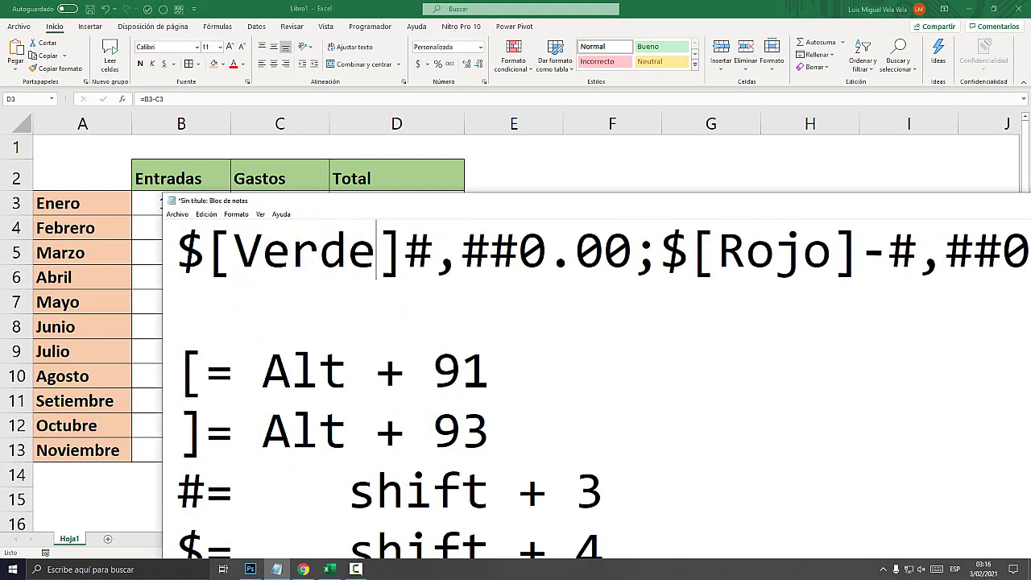
{"action": "key", "text": "shift+Left"}
{"action": "key", "text": "shift+Left"}
{"action": "key", "text": "shift+Left"}
{"action": "key", "text": "shift+Left"}
{"action": "key", "text": "shift+Left"}
{"action": "type", "text": "Azu"}
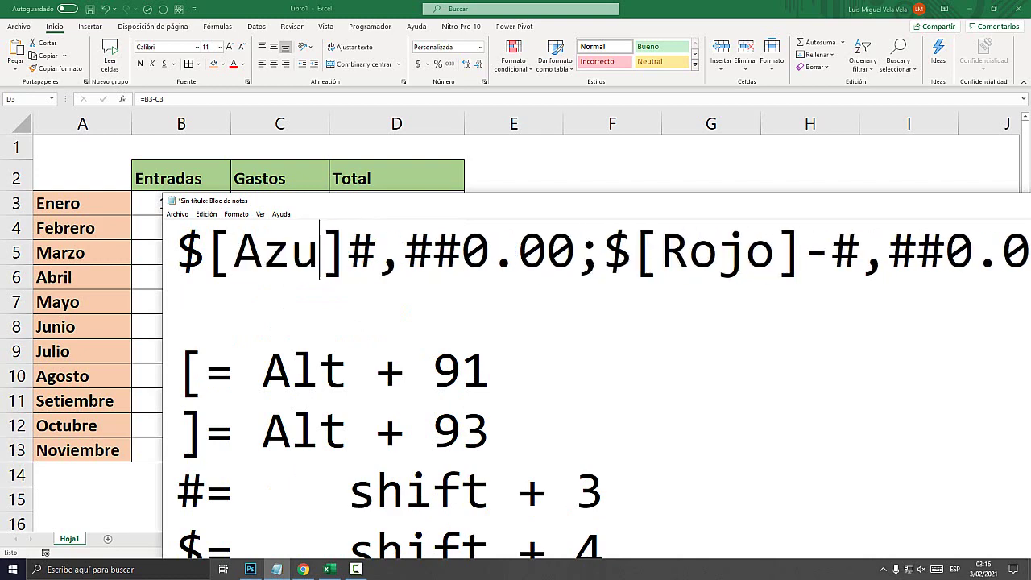
{"action": "type", "text": "l"}
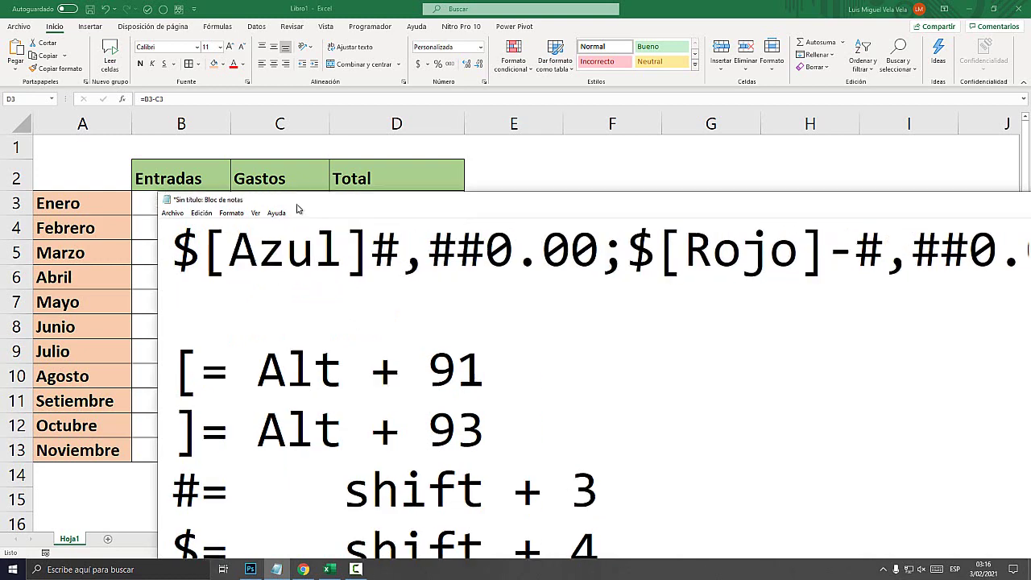
Copy $[Azul]#,##0.00;$[Rojo]-#,##0.00 and return to Excel.
{"action": "left_click_drag", "start_coordinate": [322, 201], "coordinate": [205, 138]}
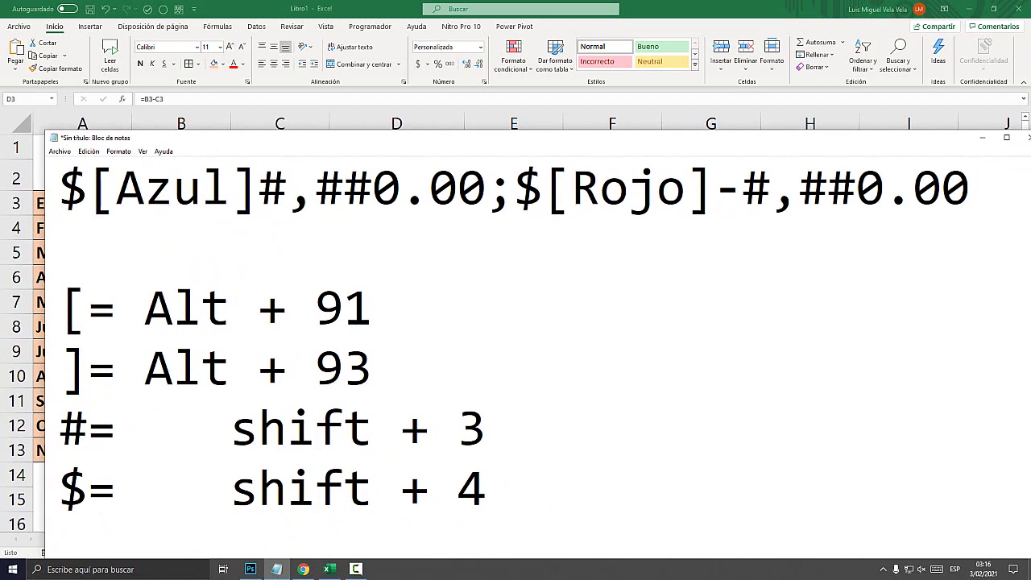
{"action": "key", "text": "Return"}
{"action": "key", "text": "Return"}
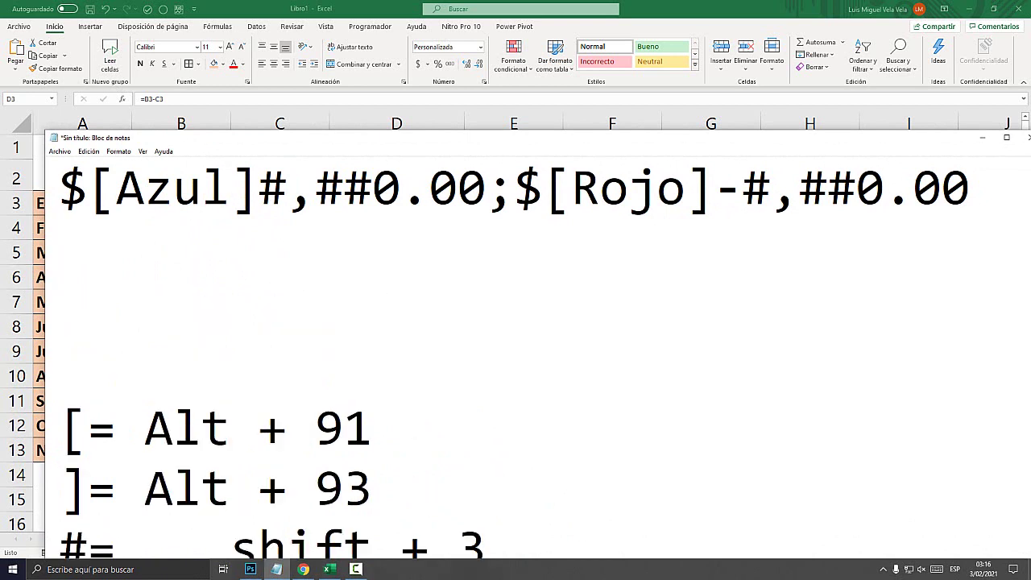
{"action": "key", "text": "shift+Home"}
{"action": "key", "text": "ctrl+c"}
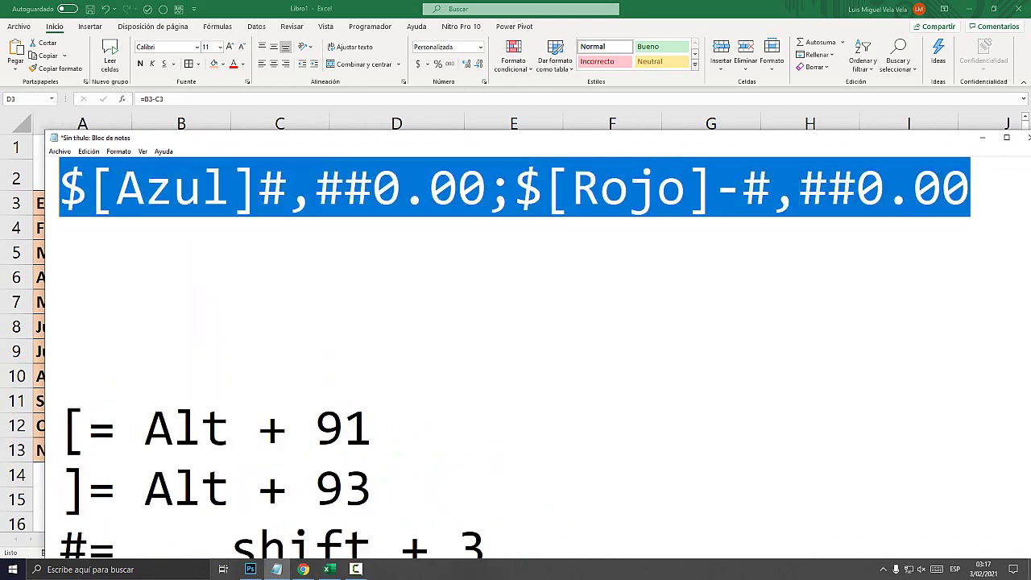
{"action": "key", "text": "alt+Tab"}
Apply the custom format $[Azul]#,##0.00;$[Rojo]-#,##0.00 to the Total values D3:D13.
{"action": "key", "text": "shift+Down"}
{"action": "key", "text": "shift+Down"}
{"action": "key", "text": "shift+Down"}
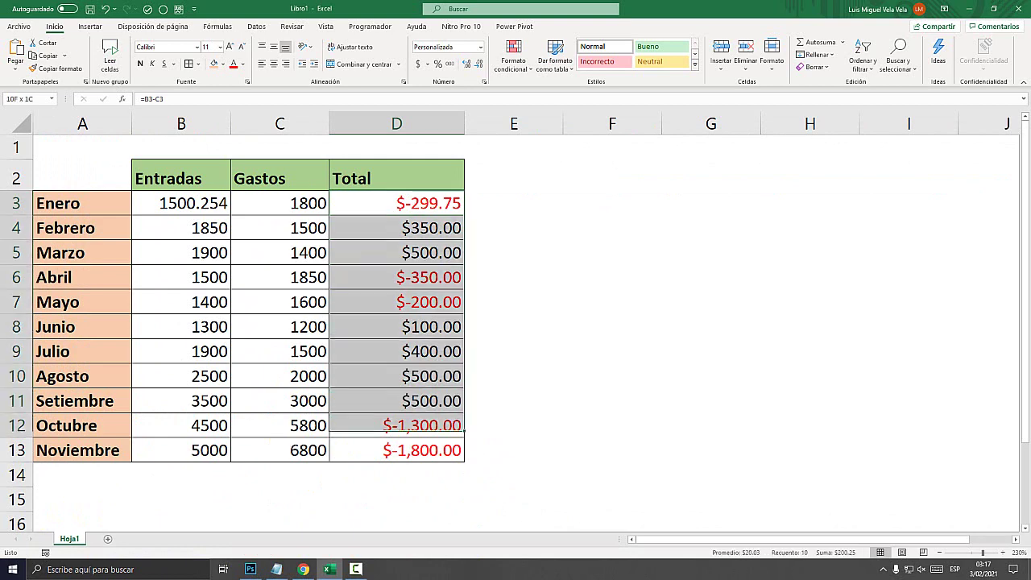
{"action": "left_click", "coordinate": [481, 47]}
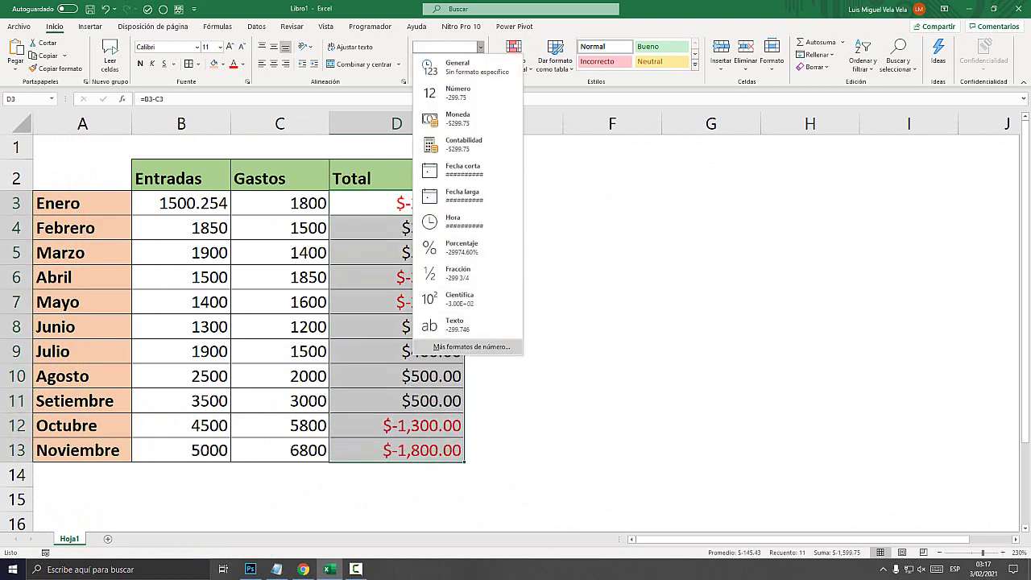
{"action": "left_click", "coordinate": [451, 344]}
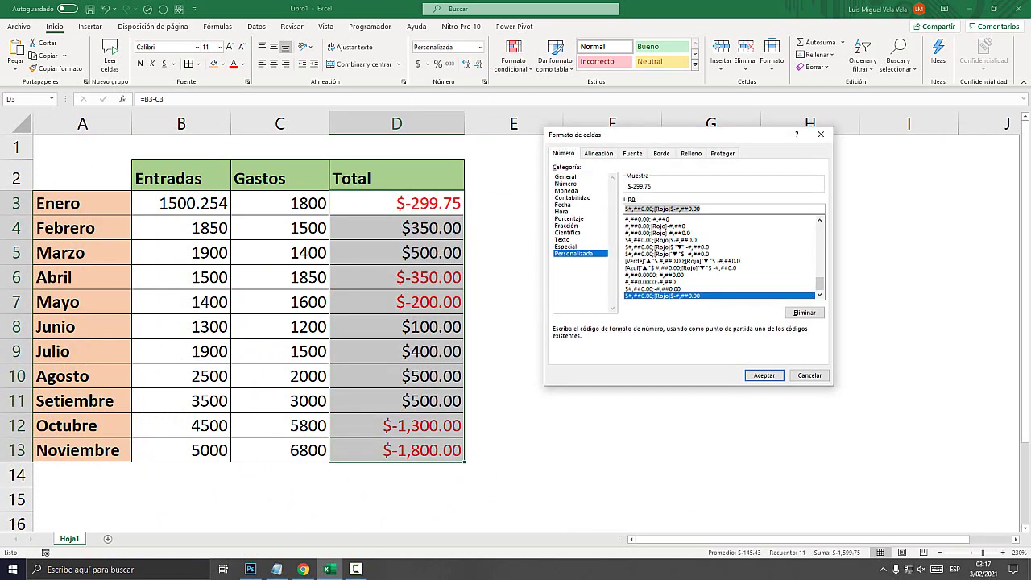
{"action": "key", "text": "ctrl+v"}
{"action": "key", "text": "Return"}
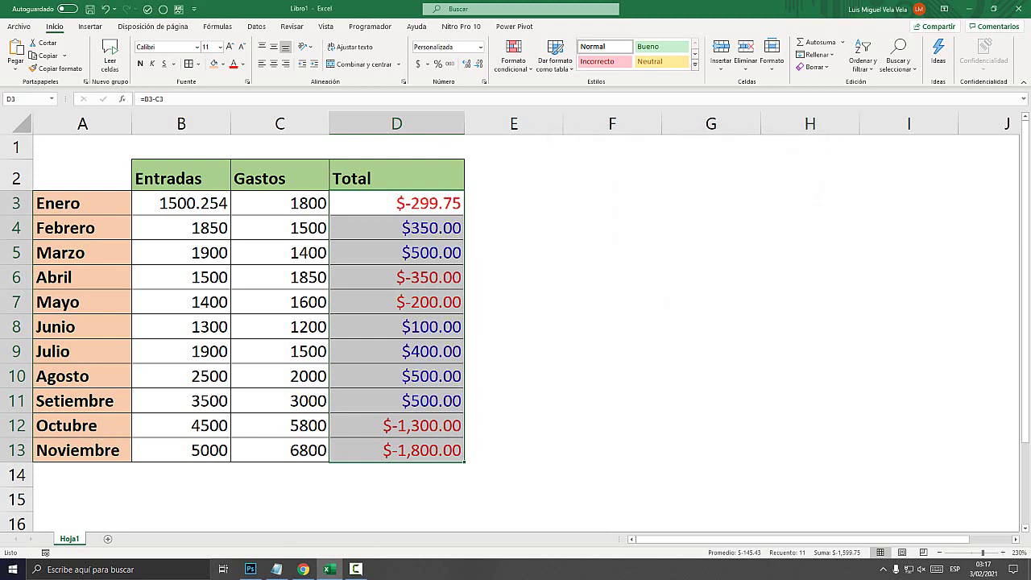
Inspect the Total cells D3, D8 and the bottom negatives to confirm blue and red colours.
{"action": "left_click", "coordinate": [514, 326]}
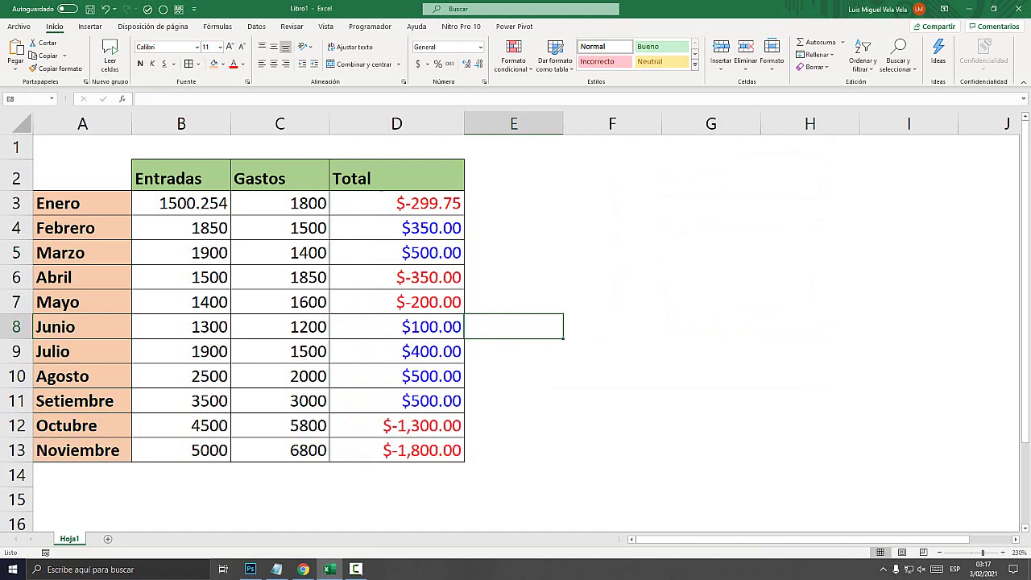
{"action": "left_click_drag", "start_coordinate": [396, 203], "coordinate": [396, 252]}
{"action": "left_click", "coordinate": [396, 203]}
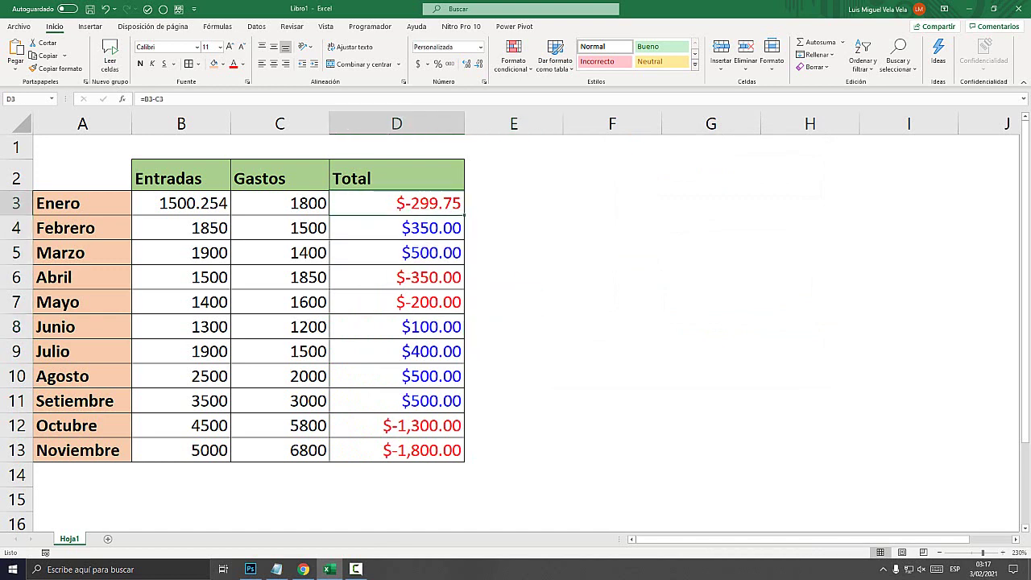
{"action": "left_click_drag", "start_coordinate": [396, 426], "coordinate": [396, 449]}
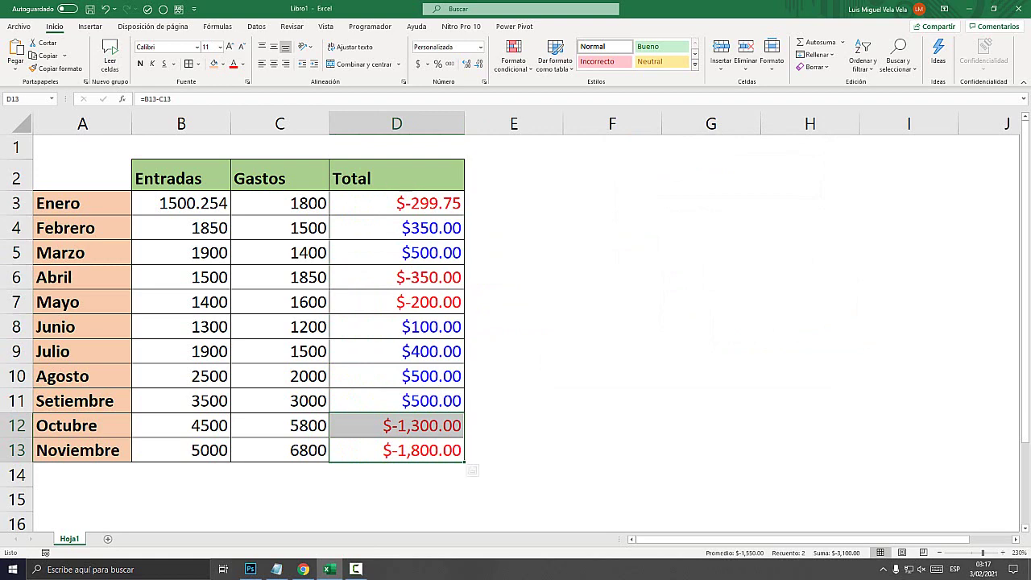
{"action": "left_click", "coordinate": [396, 327]}
Set the Notepad notes font size to 48.
{"action": "key", "text": "alt+Tab"}
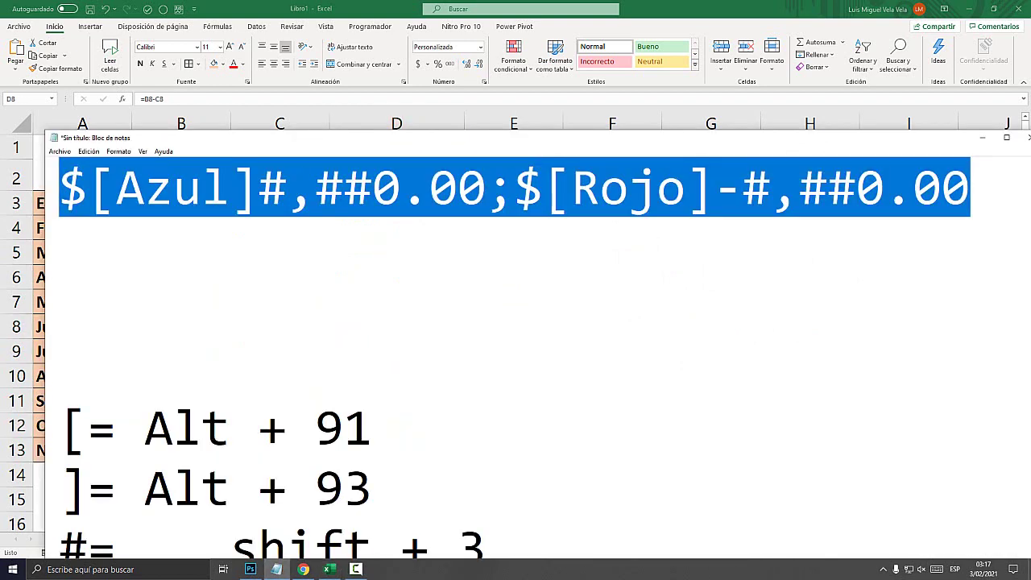
{"action": "left_click_drag", "start_coordinate": [120, 137], "coordinate": [240, 136]}
{"action": "left_click", "coordinate": [237, 150]}
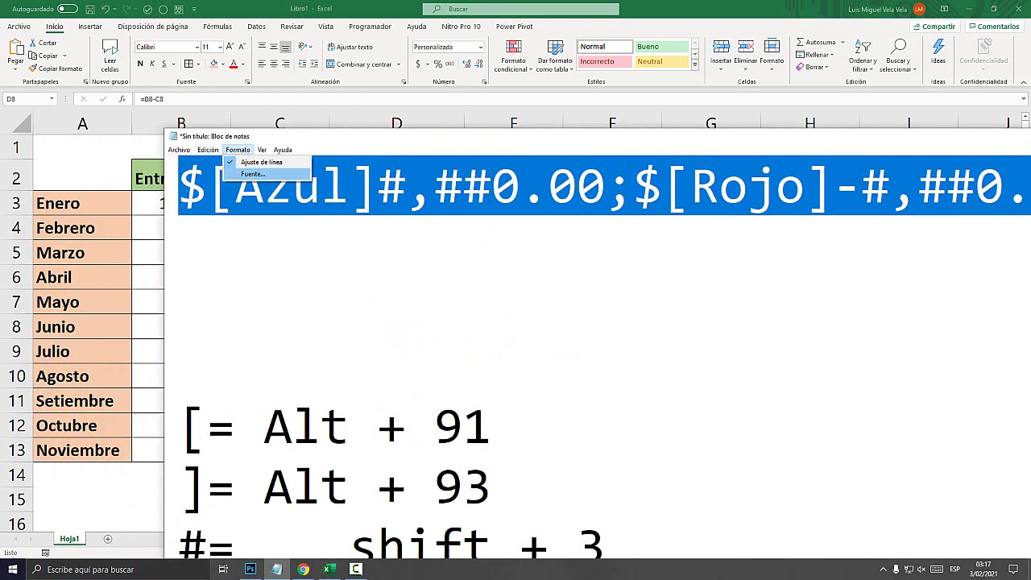
{"action": "left_click", "coordinate": [253, 174]}
{"action": "left_click", "coordinate": [372, 299]}
{"action": "left_click", "coordinate": [335, 449]}
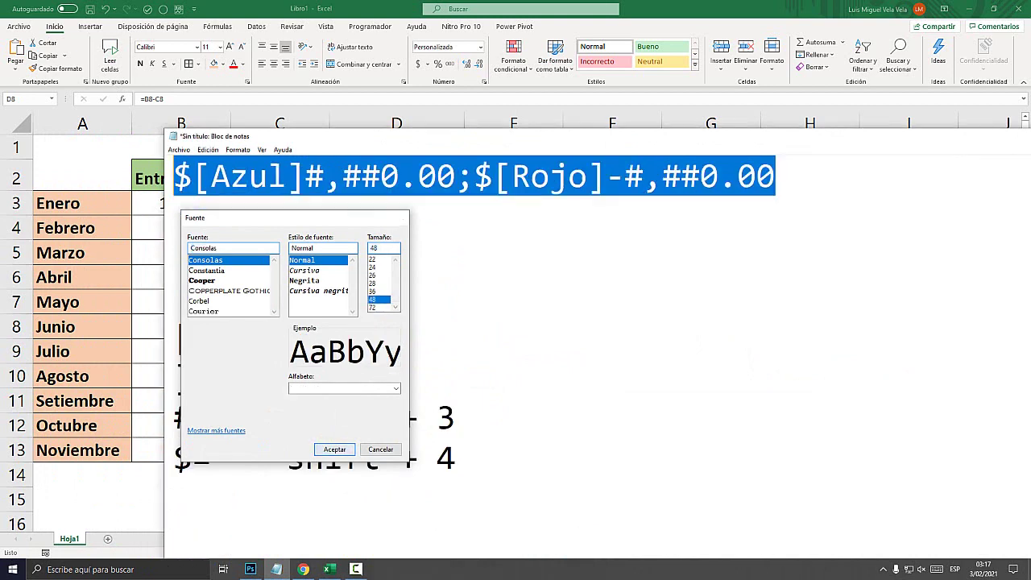
Split the code at the semicolon to highlight each section, then rejoin it onto one line.
{"action": "left_click", "coordinate": [248, 316]}
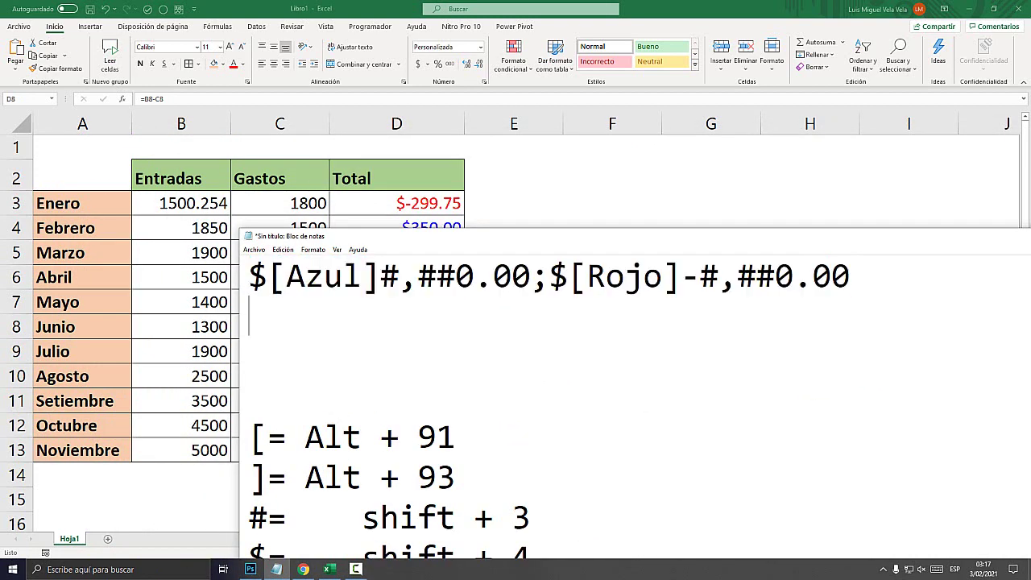
{"action": "key", "text": "Return"}
{"action": "key", "text": "Return"}
{"action": "key", "text": "Return"}
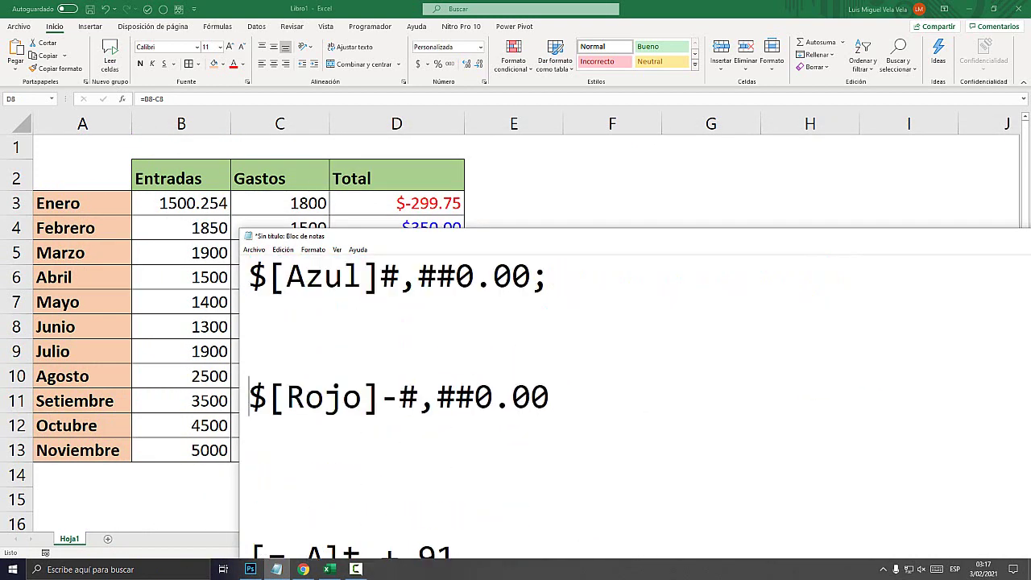
{"action": "left_click_drag", "start_coordinate": [549, 276], "coordinate": [248, 276]}
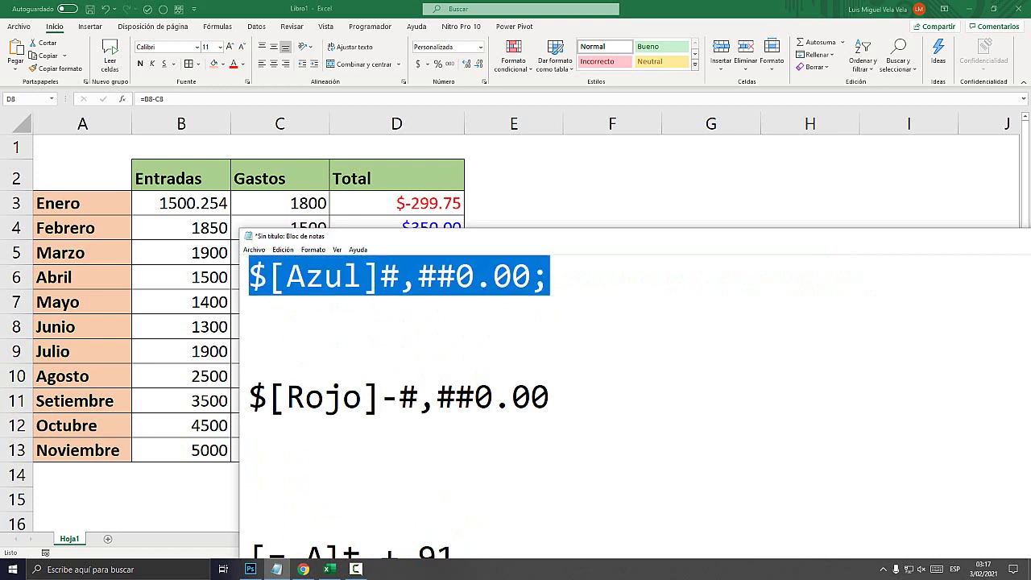
{"action": "left_click", "coordinate": [399, 396]}
{"action": "left_click_drag", "start_coordinate": [549, 396], "coordinate": [248, 396]}
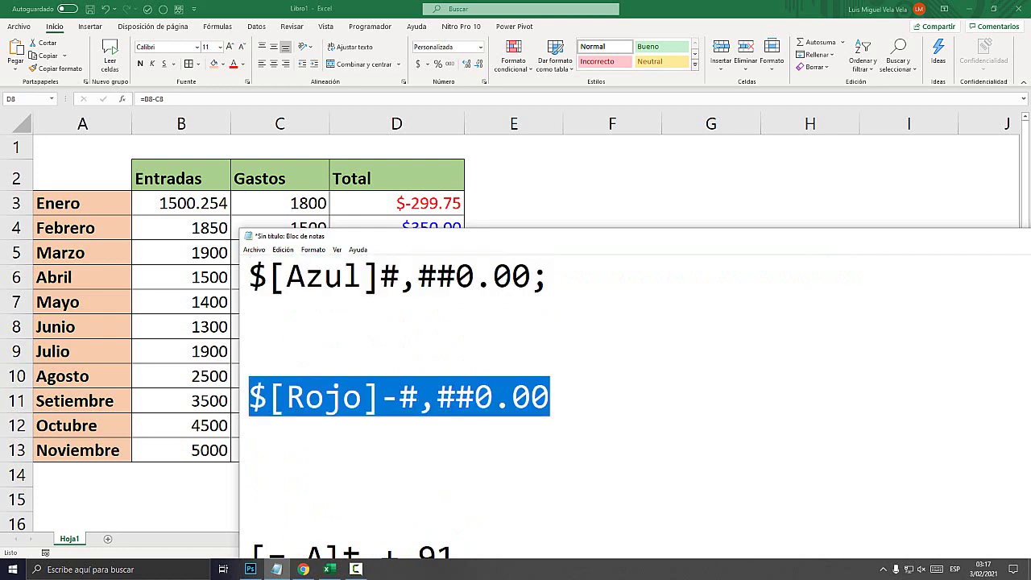
{"action": "left_click", "coordinate": [248, 354]}
{"action": "left_click_drag", "start_coordinate": [400, 397], "coordinate": [380, 397]}
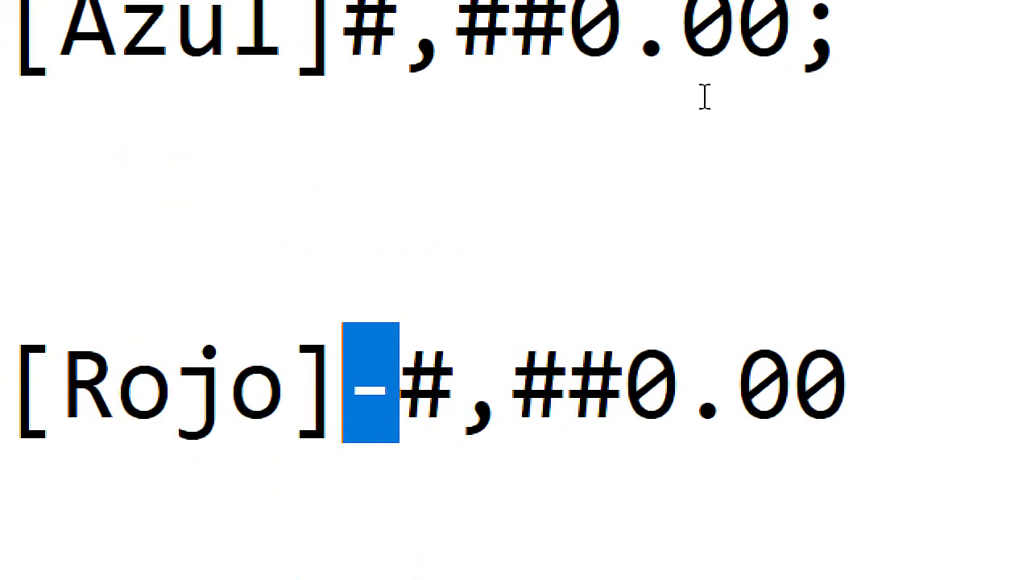
{"action": "left_click", "coordinate": [550, 278]}
{"action": "left_click_drag", "start_coordinate": [636, 280], "coordinate": [592, 280]}
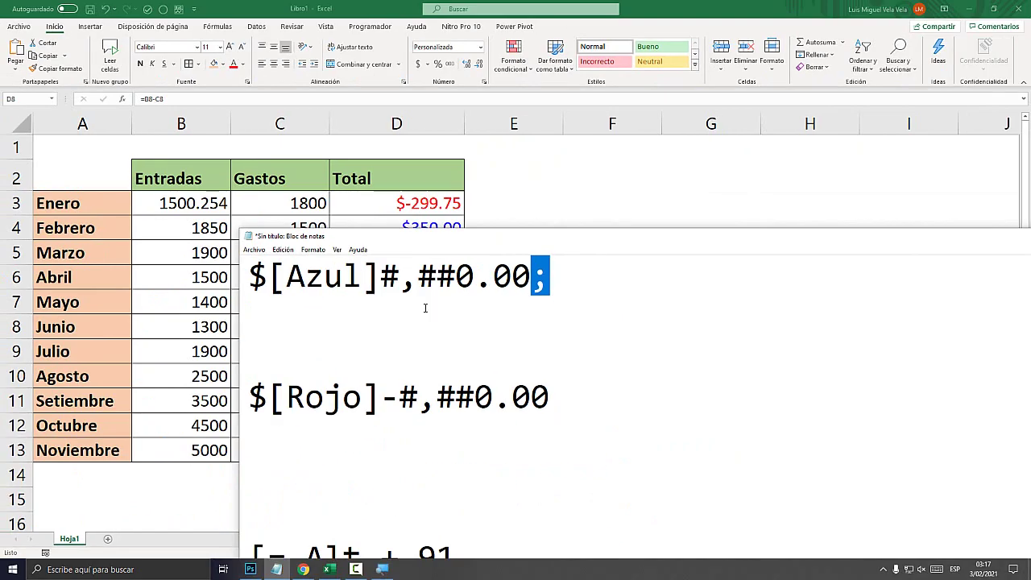
{"action": "left_click", "coordinate": [426, 309]}
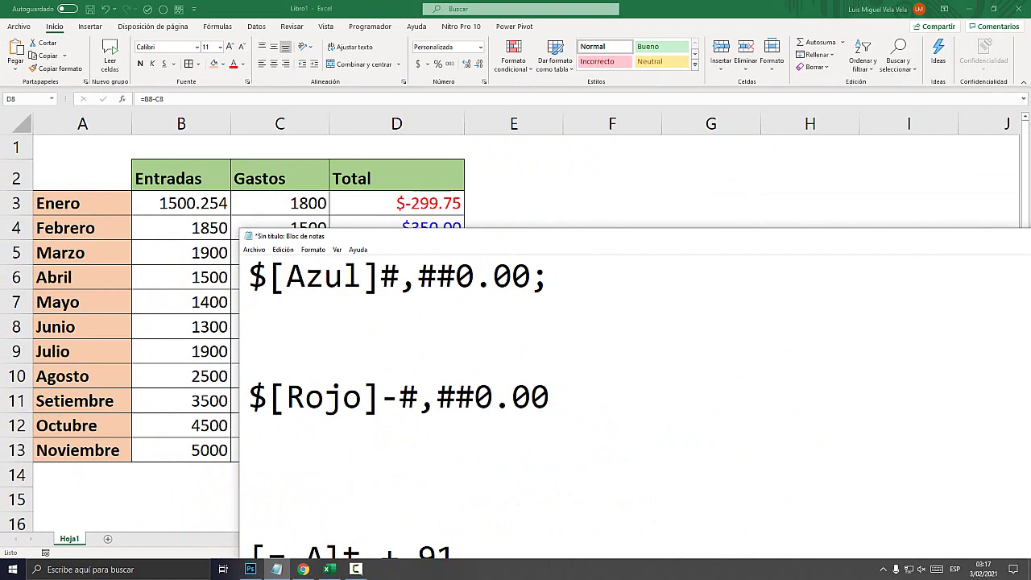
{"action": "key", "text": "BackSpace"}
{"action": "key", "text": "Delete"}
{"action": "key", "text": "Delete"}
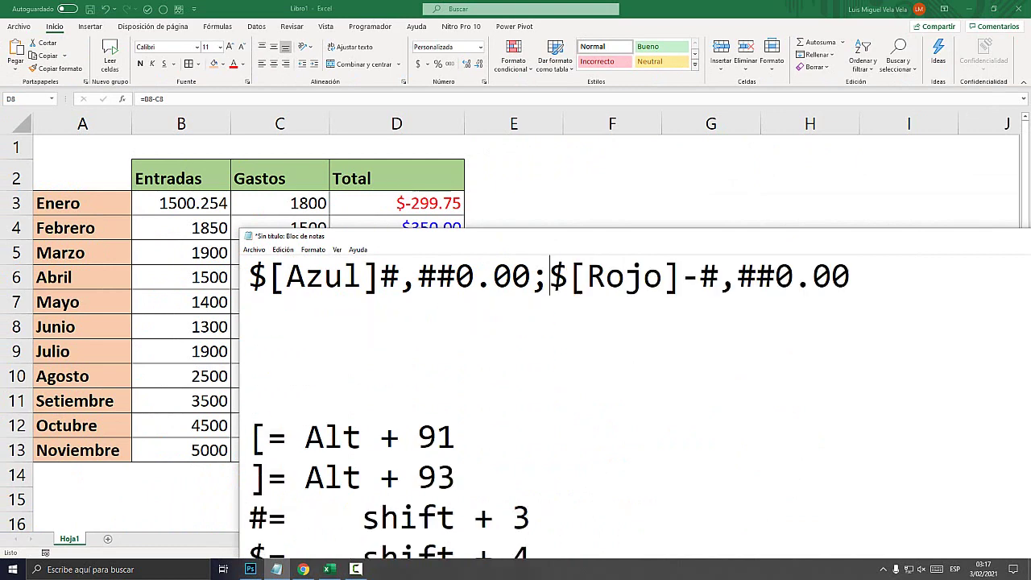
Insert "Hola" in quotes before the format code and copy the full code line.
{"action": "left_click", "coordinate": [249, 276]}
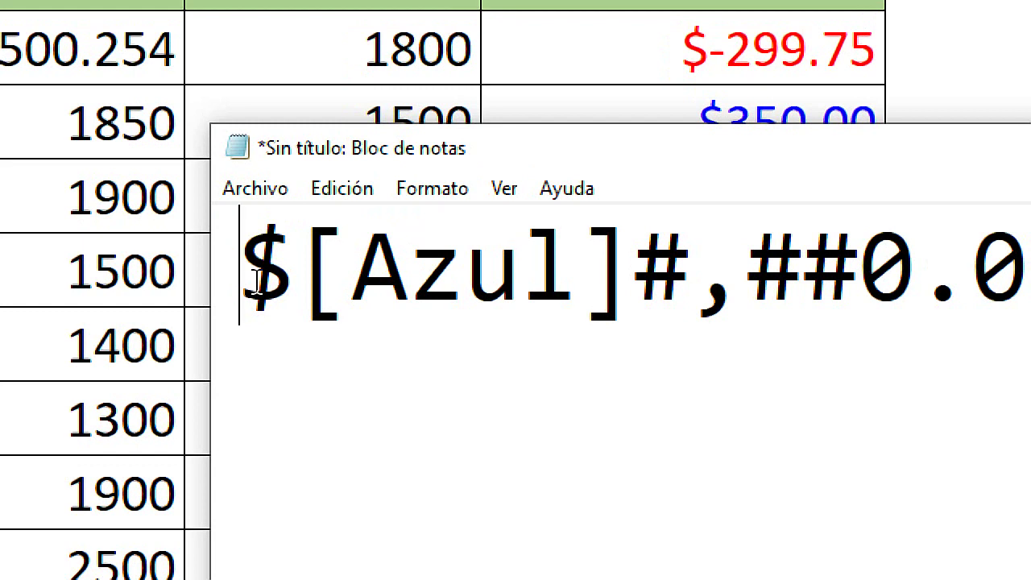
{"action": "type", "text": "\"\""}
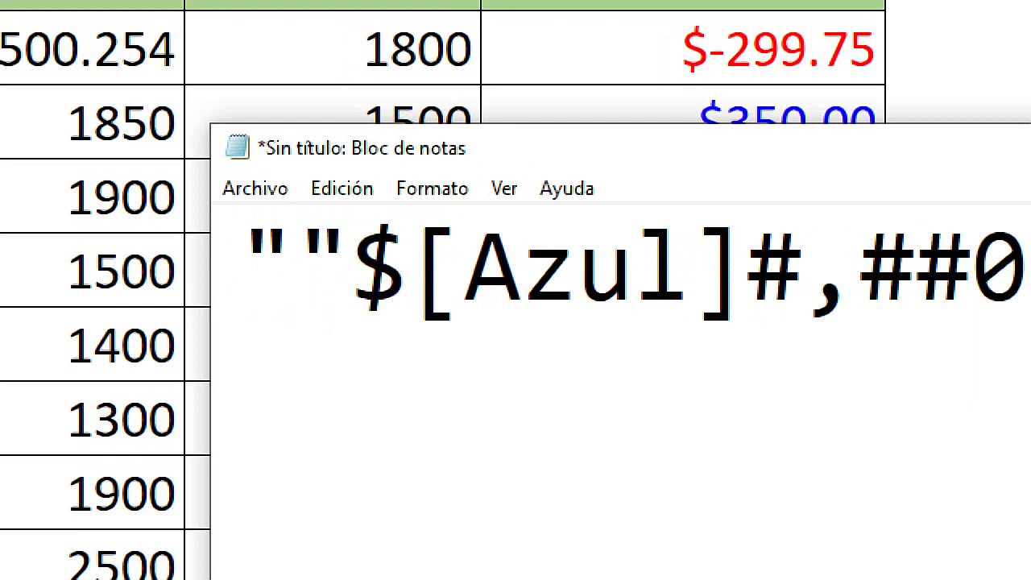
{"action": "type", "text": "Hola"}
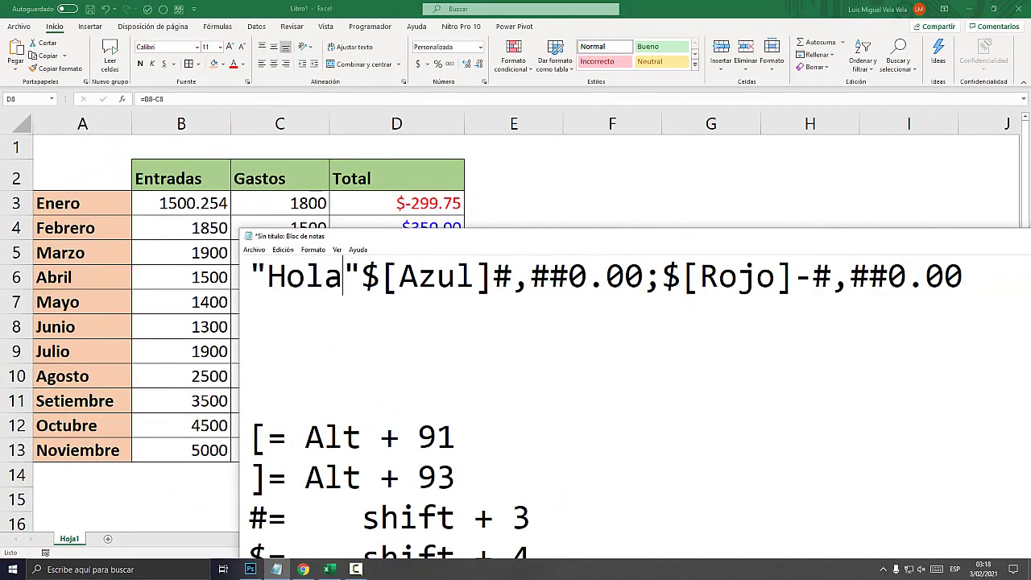
{"action": "key", "text": "shift+Left"}
{"action": "key", "text": "shift+Left"}
{"action": "key", "text": "shift+Left"}
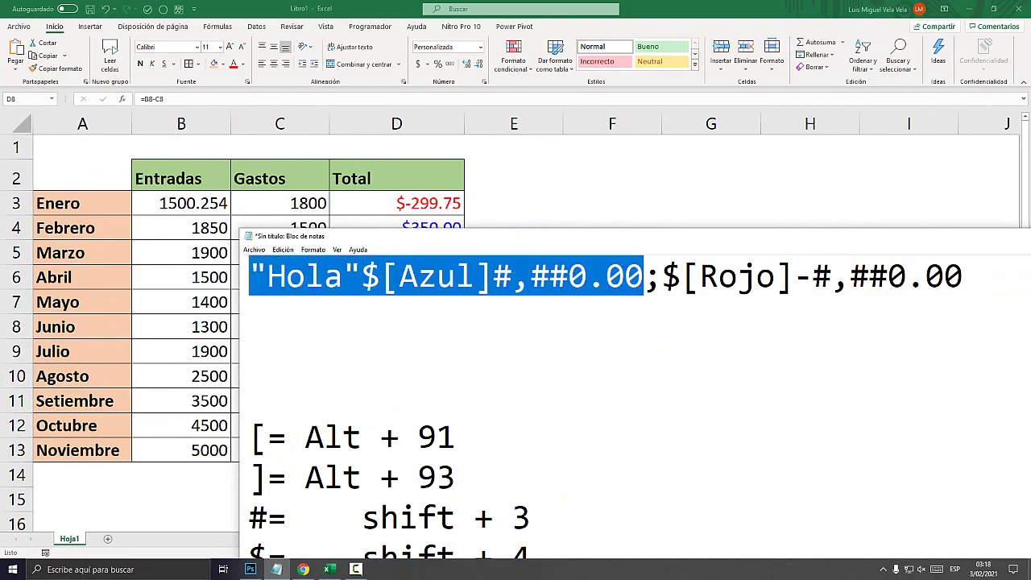
{"action": "key", "text": "Down"}
{"action": "key", "text": "shift+Home"}
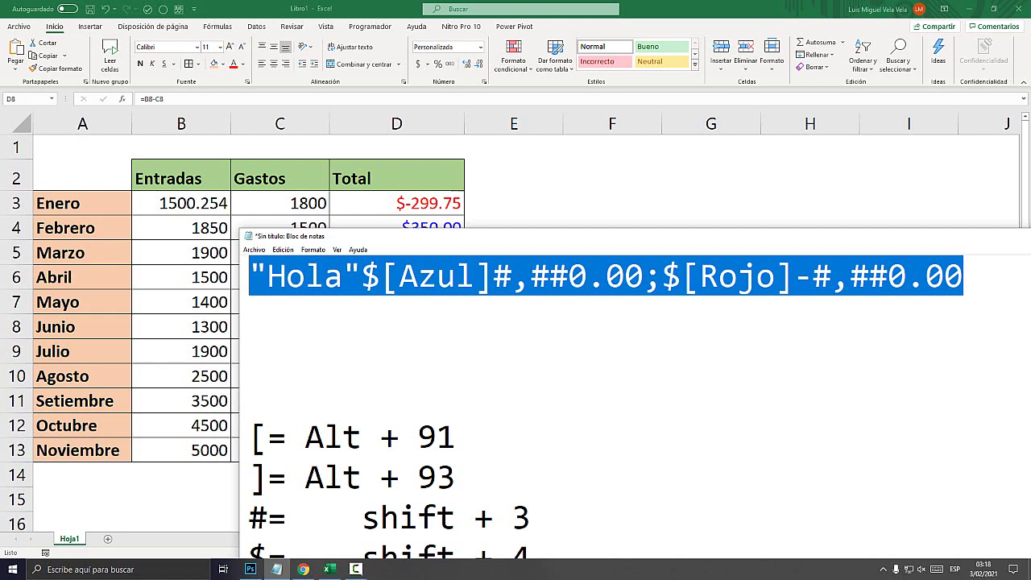
{"action": "key", "text": "alt+Tab"}
{"action": "key", "text": "Up"}
{"action": "key", "text": "Up"}
{"action": "key", "text": "Up"}
Apply the "Hola"$[Azul]#,##0.00;$[Rojo]-#,##0.00 custom format to D3:D13 and check D4 and D7.
{"action": "key", "text": "shift+Down"}
{"action": "key", "text": "shift+Down"}
{"action": "key", "text": "shift+Down"}
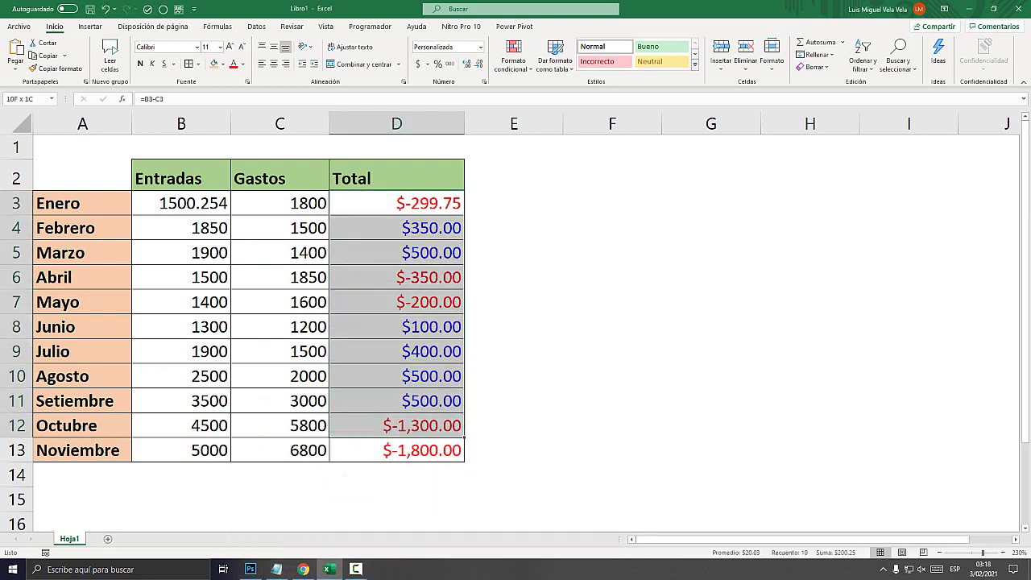
{"action": "left_click", "coordinate": [479, 46]}
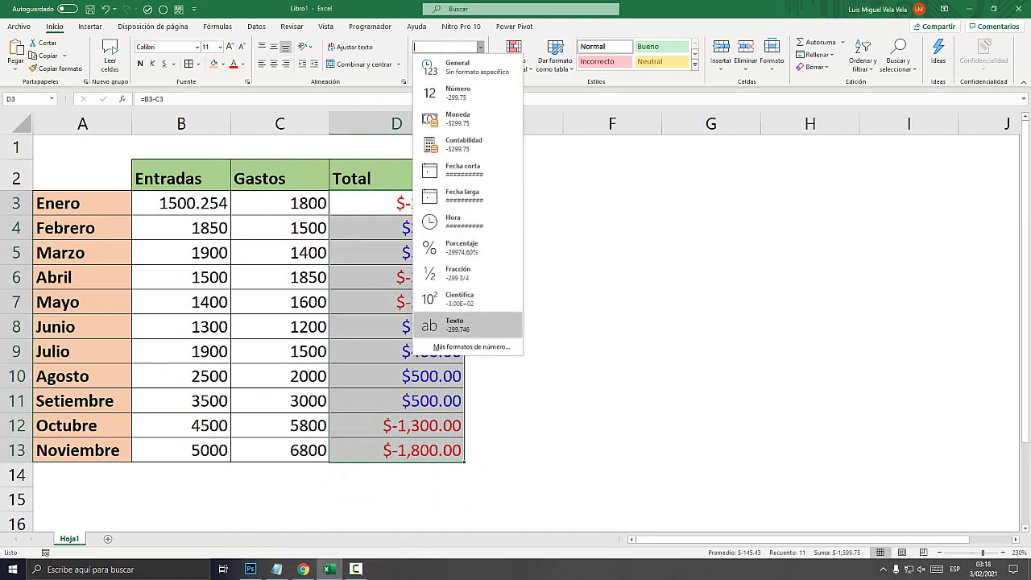
{"action": "left_click", "coordinate": [471, 346]}
{"action": "type", "text": "\"Hola\"$[Azul]#,##0.00;$[Rojo]-#,##0.00"}
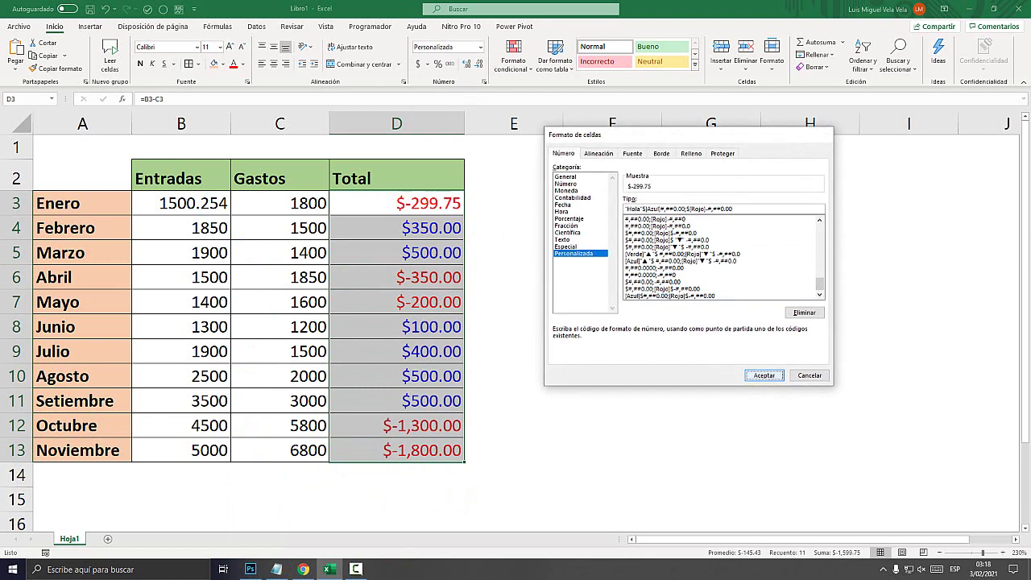
{"action": "key", "text": "Return"}
{"action": "left_click", "coordinate": [396, 302]}
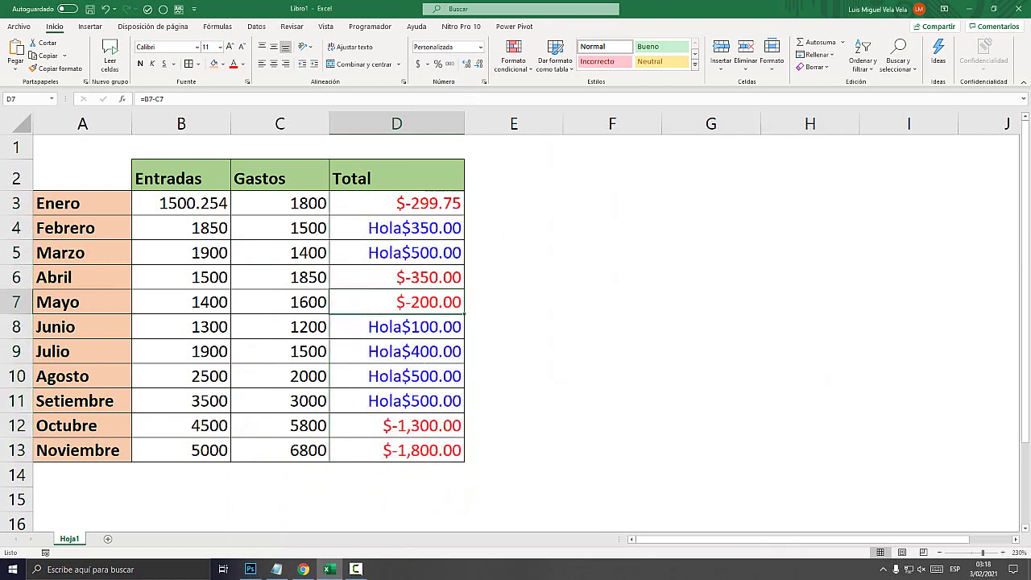
{"action": "left_click", "coordinate": [396, 228]}
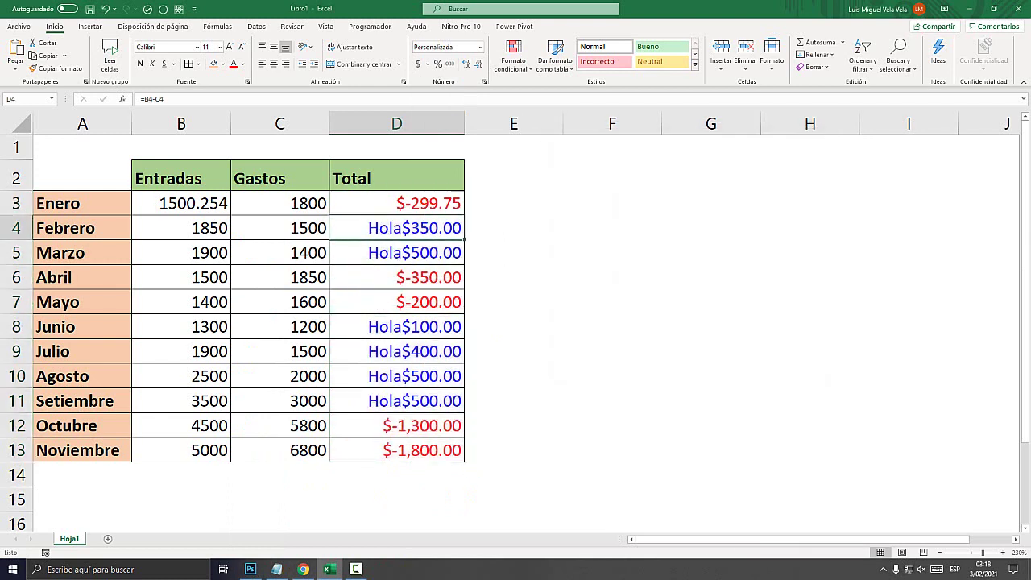
{"action": "key", "text": "alt+Tab"}
{"action": "left_click", "coordinate": [344, 276]}
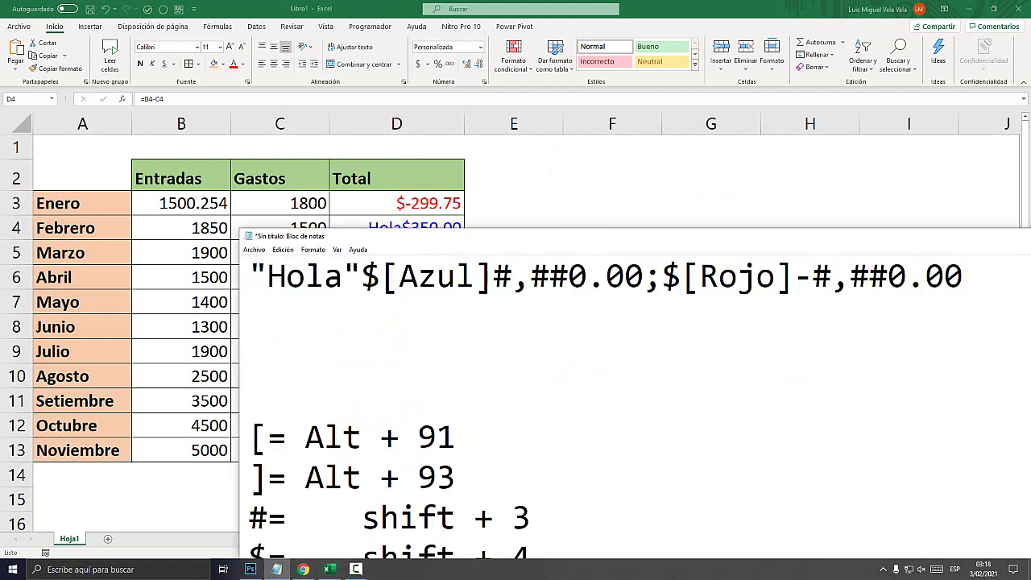
Add the note line "▲ = Alt + 30" on the empty line.
{"action": "key", "text": "shift+Left"}
{"action": "key", "text": "shift+Left"}
{"action": "key", "text": "shift+Left"}
{"action": "left_click", "coordinate": [249, 396]}
{"action": "type", "text": "▲"}
{"action": "key", "text": "Return"}
{"action": "key", "text": "Up"}
{"action": "key", "text": "End"}
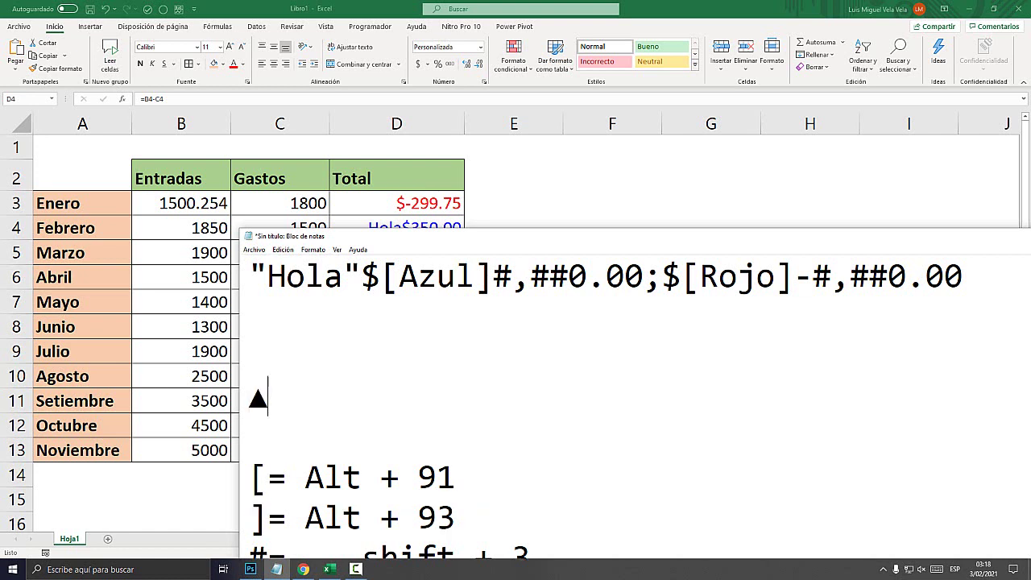
{"action": "type", "text": " = Alt "}
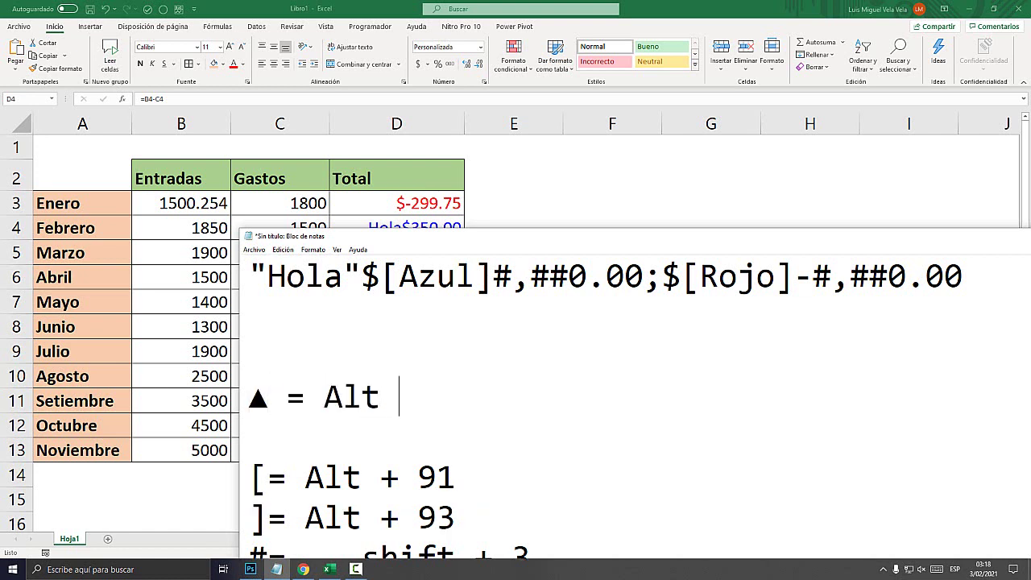
{"action": "type", "text": "+ 30"}
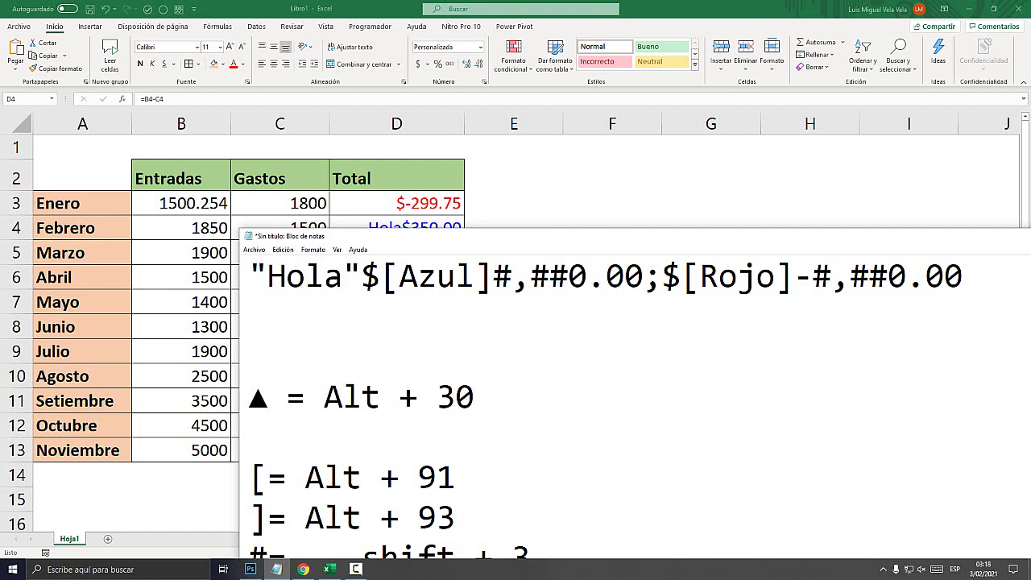
Add the note line "▼ = Alt + 31" below it.
{"action": "key", "text": "Return"}
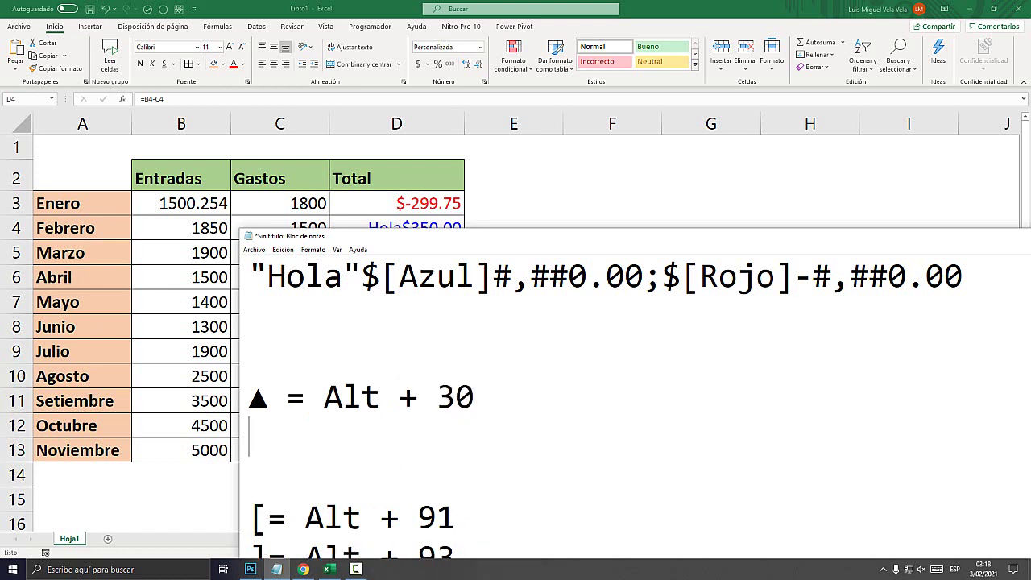
{"action": "type", "text": "Alt + 3"}
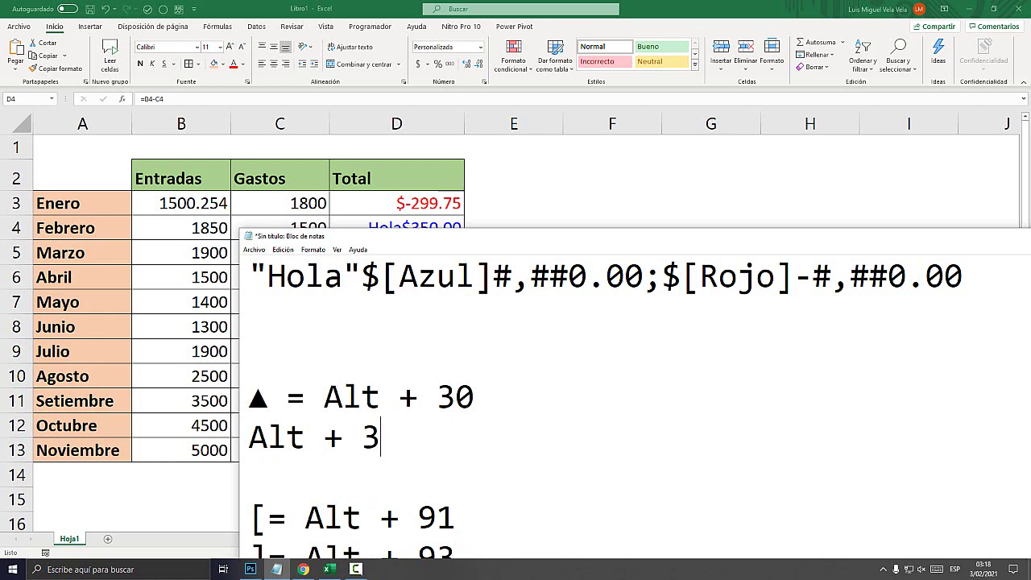
{"action": "type", "text": "1"}
{"action": "key", "text": "Left"}
{"action": "key", "text": "Left"}
{"action": "key", "text": "Left"}
{"action": "key", "text": "Left"}
{"action": "key", "text": "Left"}
{"action": "key", "text": "Left"}
{"action": "key", "text": "Left"}
{"action": "type", "text": "▼"}
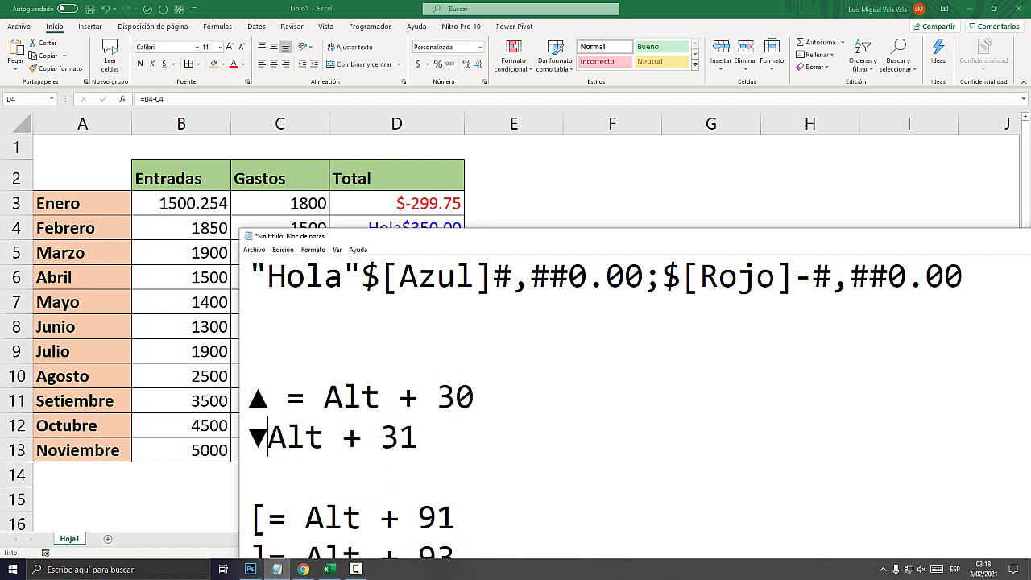
{"action": "type", "text": " ="}
{"action": "key", "text": "Left"}
{"action": "key", "text": "Left"}
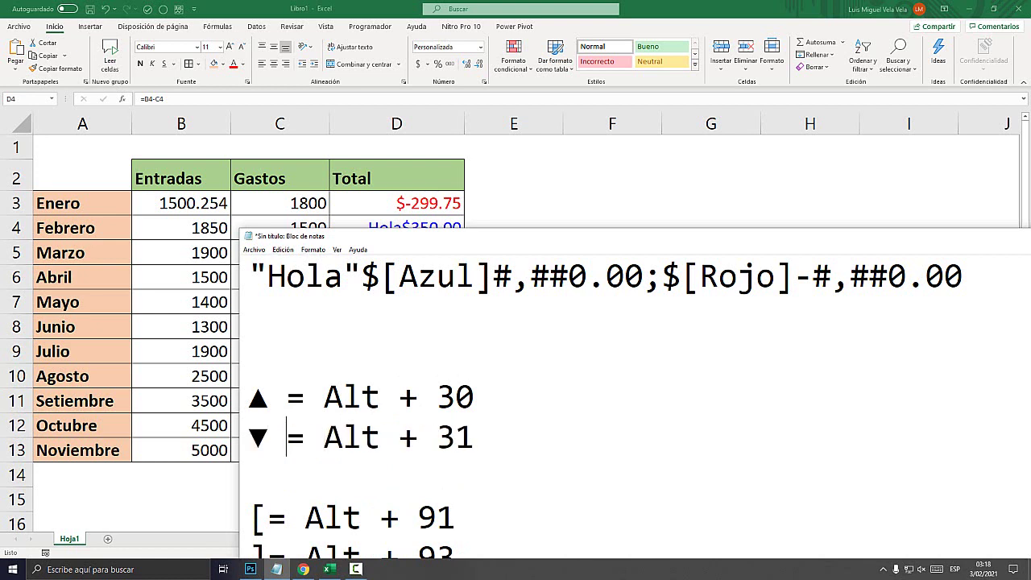
{"action": "key", "text": "shift+Left"}
{"action": "key", "text": "Up"}
{"action": "key", "text": "shift+Right"}
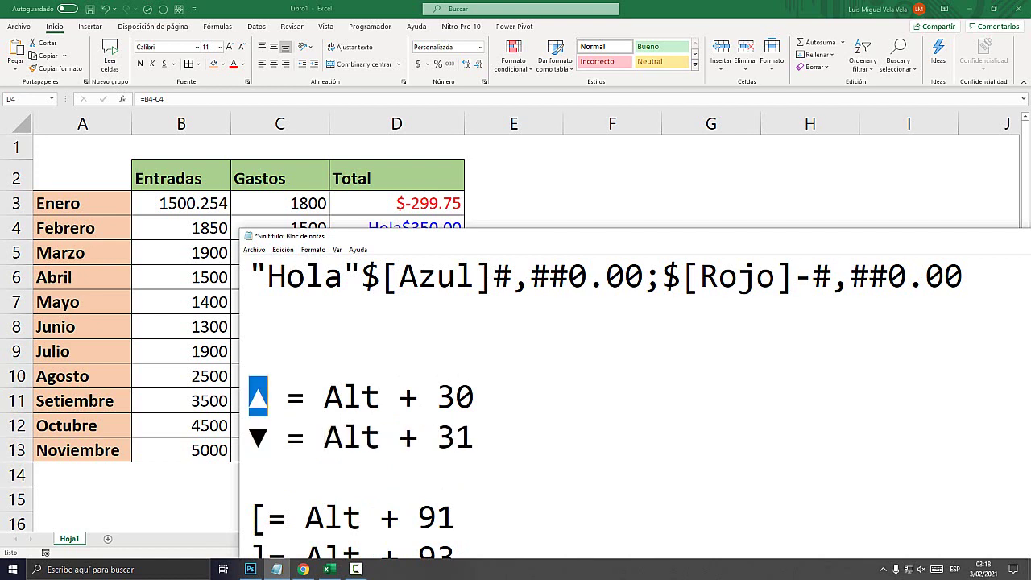
Copy the ▲ character and paste it over Hola, giving "▲ "$[Azul]#,##0.00;$[Rojo]-#,##0.00.
{"action": "left_click", "coordinate": [343, 275]}
{"action": "key", "text": "shift+Left"}
{"action": "key", "text": "shift+Left"}
{"action": "key", "text": "shift+Left"}
{"action": "key", "text": "shift+Left"}
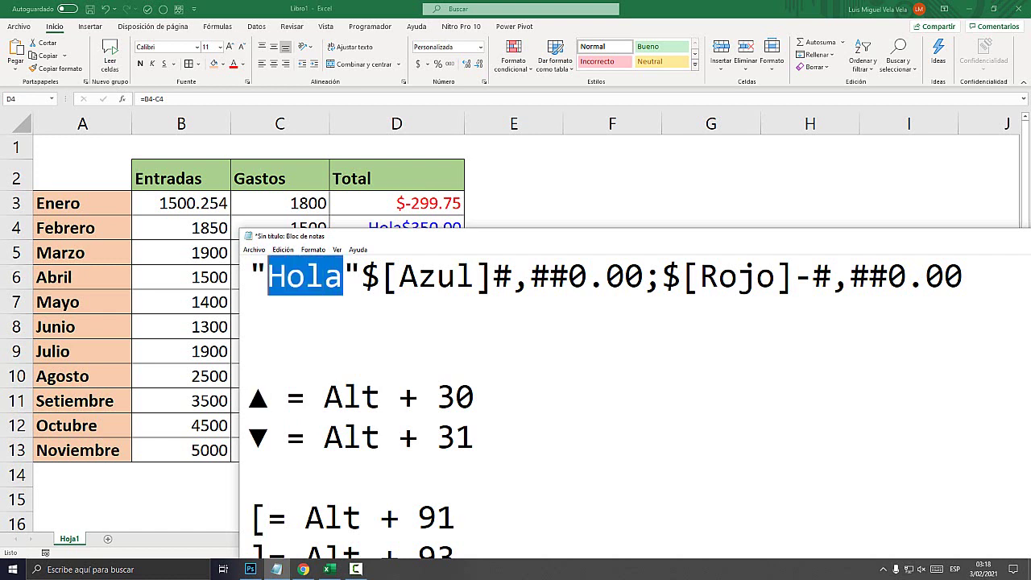
{"action": "left_click", "coordinate": [268, 396]}
{"action": "key", "text": "shift+Left"}
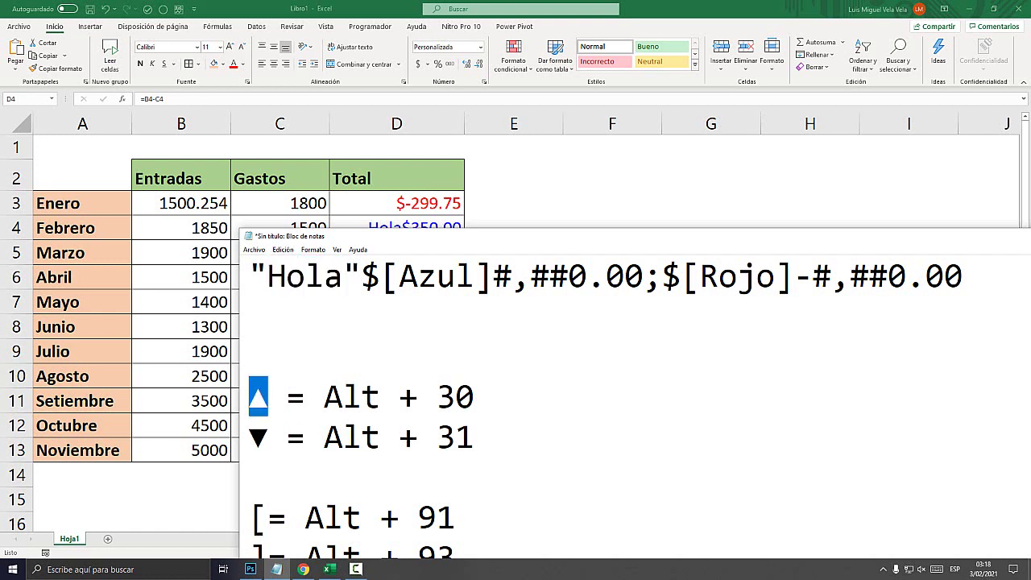
{"action": "key", "text": "ctrl+c"}
{"action": "left_click", "coordinate": [343, 275]}
{"action": "key", "text": "shift+Left"}
{"action": "key", "text": "shift+Left"}
{"action": "key", "text": "shift+Left"}
{"action": "key", "text": "shift+Left"}
{"action": "key", "text": "ctrl+v"}
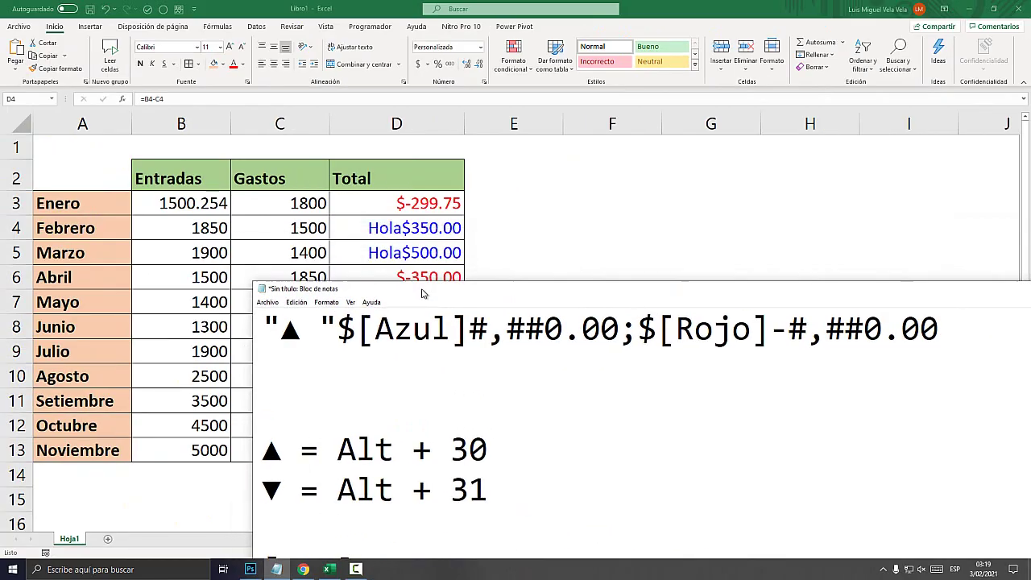
{"action": "key", "text": "Left"}
{"action": "key", "text": "shift+Left"}
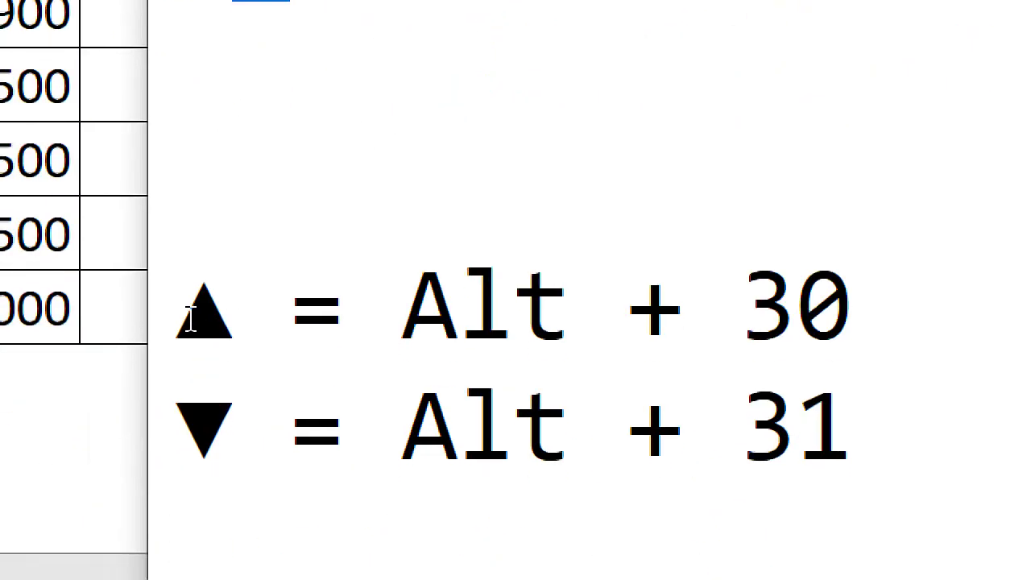
{"action": "left_click_drag", "start_coordinate": [413, 306], "coordinate": [852, 306]}
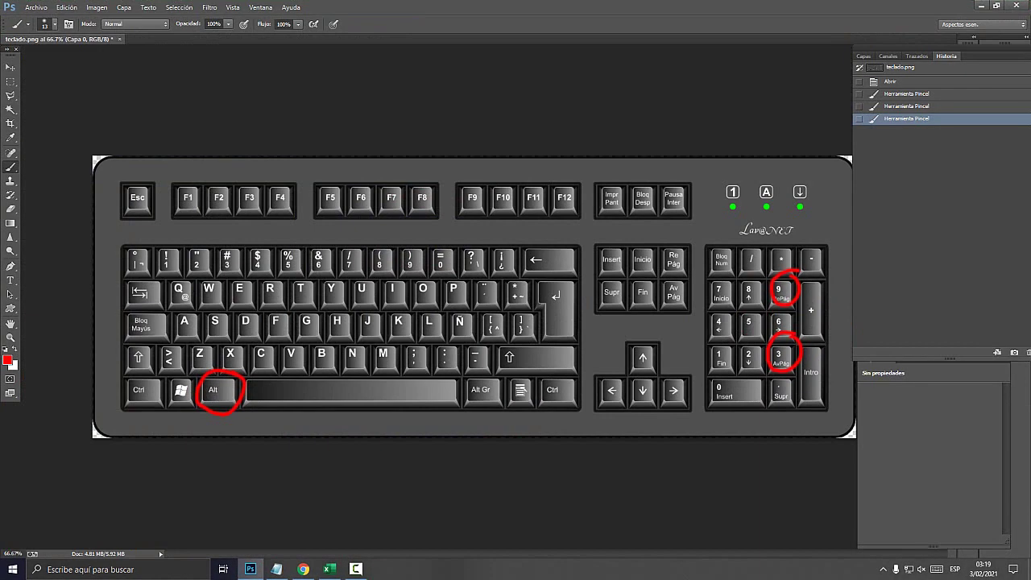
Clear earlier marks and circle the Alt, numpad 3 and numpad 0 keys in red.
{"action": "left_click", "coordinate": [890, 82]}
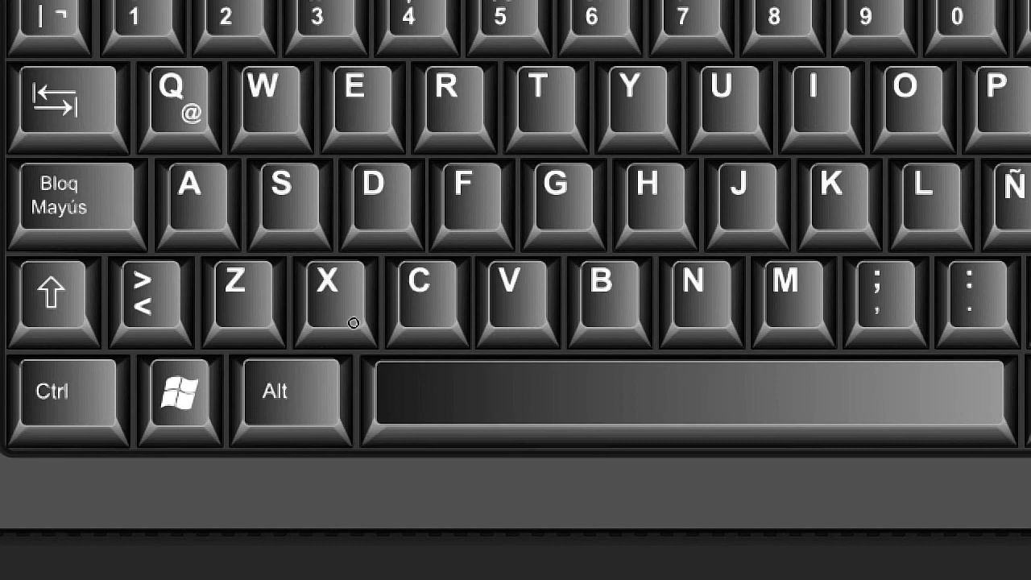
{"action": "left_click_drag", "start_coordinate": [238, 367], "coordinate": [237, 389]}
{"action": "left_click_drag", "start_coordinate": [352, 389], "coordinate": [352, 329]}
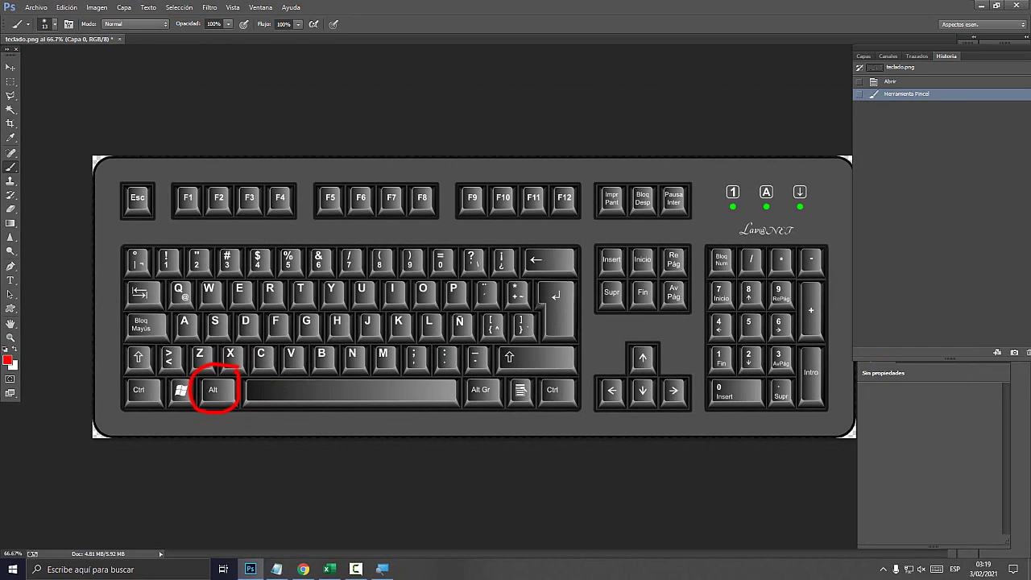
{"action": "left_click_drag", "start_coordinate": [791, 341], "coordinate": [753, 390]}
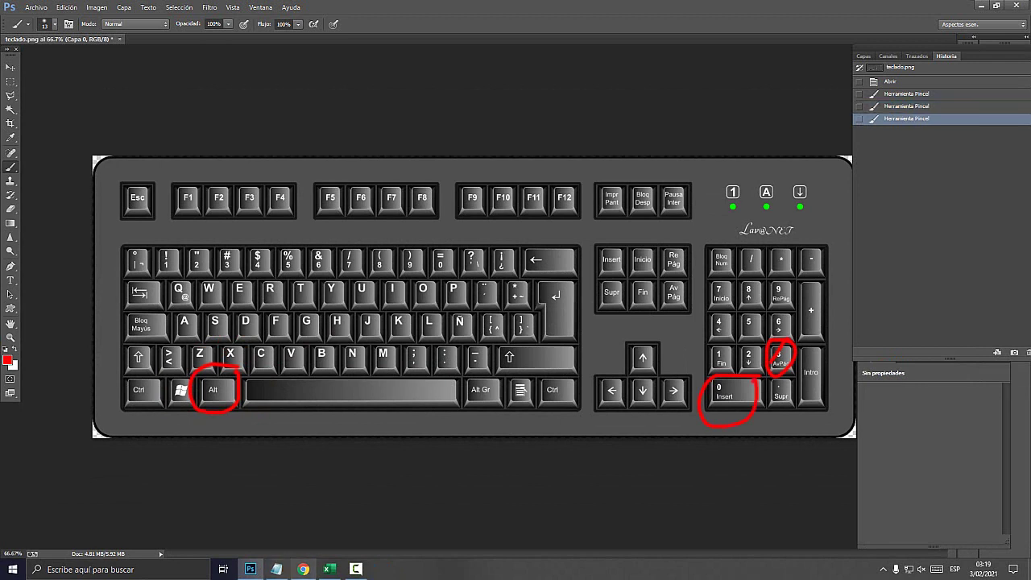
{"action": "left_click", "coordinate": [328, 568]}
{"action": "left_click", "coordinate": [276, 568]}
{"action": "left_click", "coordinate": [470, 448]}
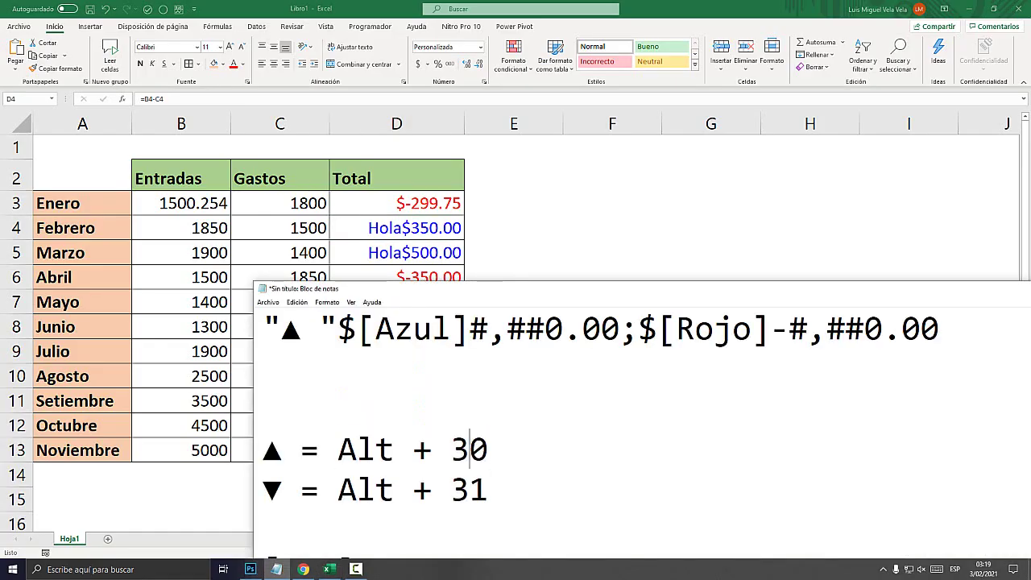
{"action": "left_click_drag", "start_coordinate": [940, 328], "coordinate": [262, 328]}
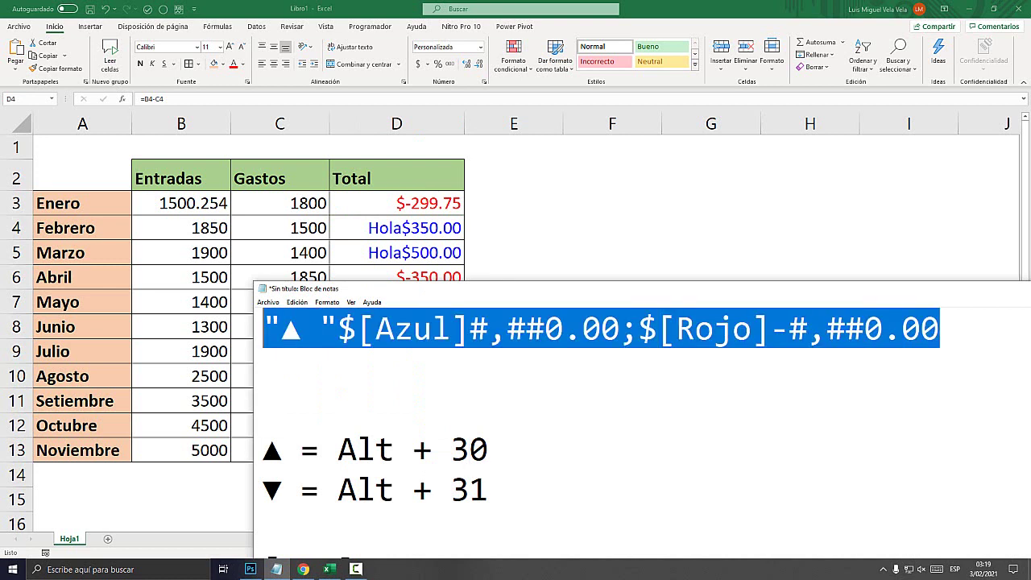
{"action": "left_click", "coordinate": [396, 203]}
{"action": "left_click_drag", "start_coordinate": [396, 203], "coordinate": [396, 450]}
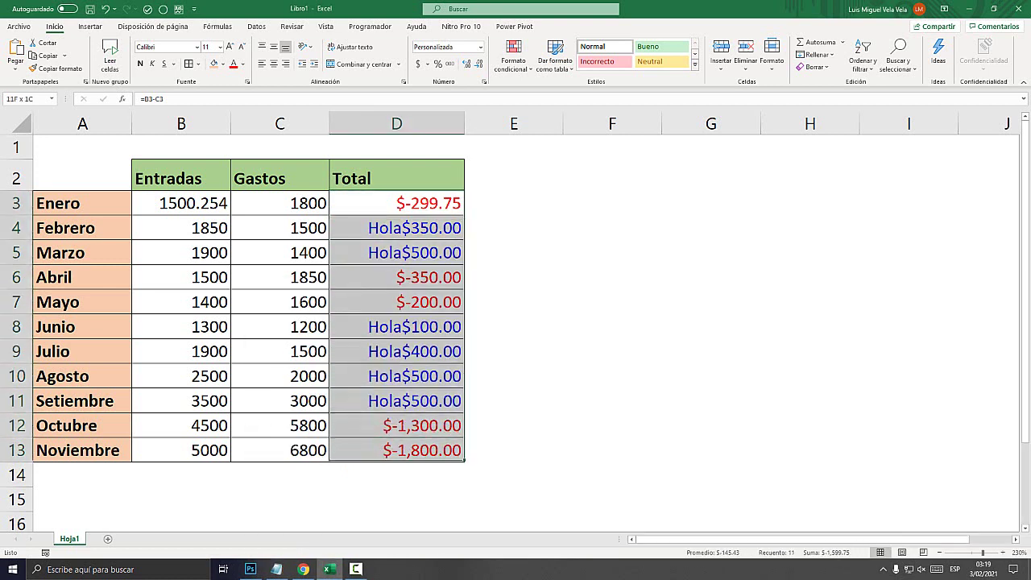
{"action": "left_click", "coordinate": [481, 47]}
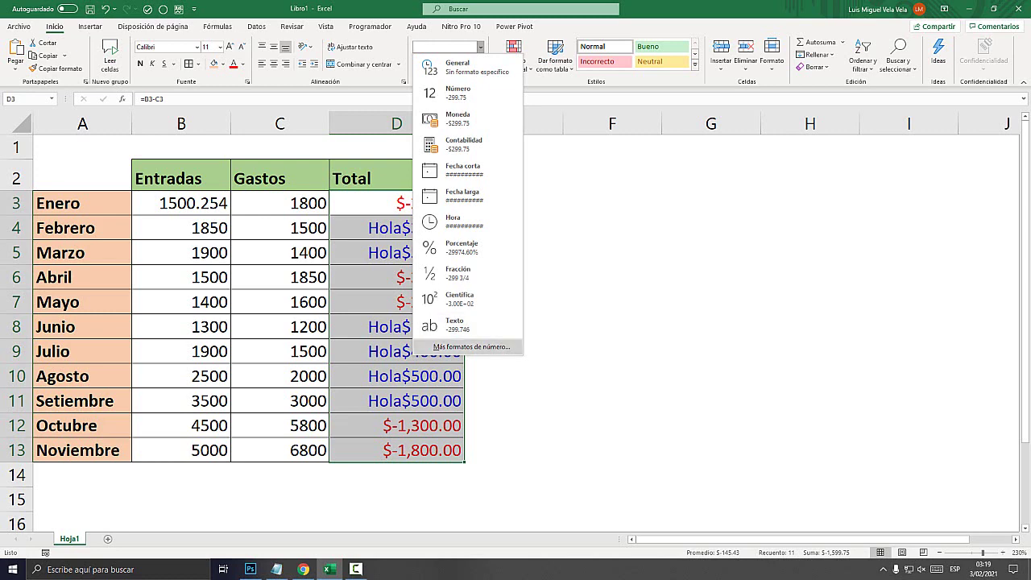
{"action": "left_click", "coordinate": [467, 348]}
{"action": "key", "text": "ctrl+v"}
{"action": "key", "text": "Return"}
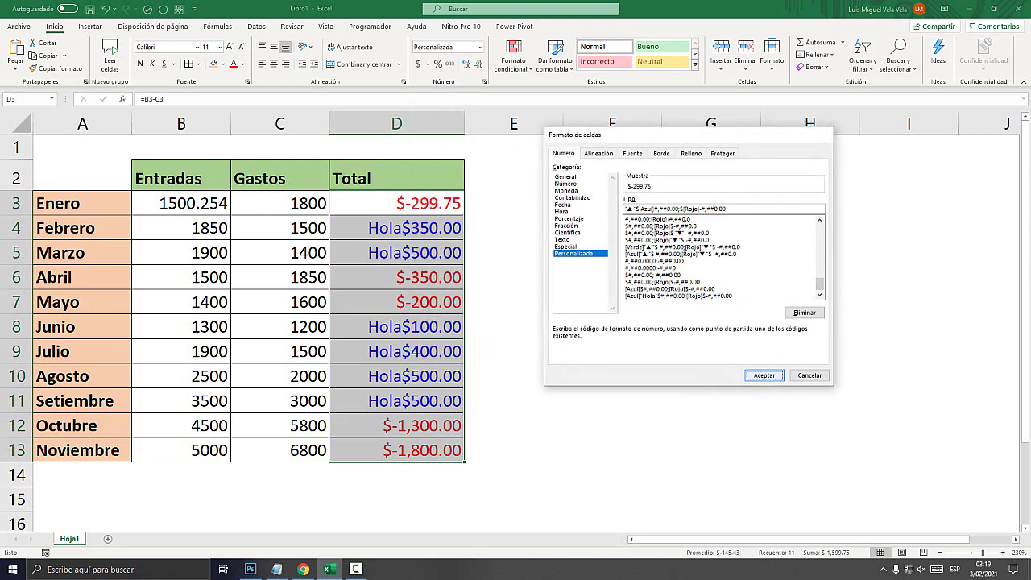
{"action": "left_click", "coordinate": [402, 233]}
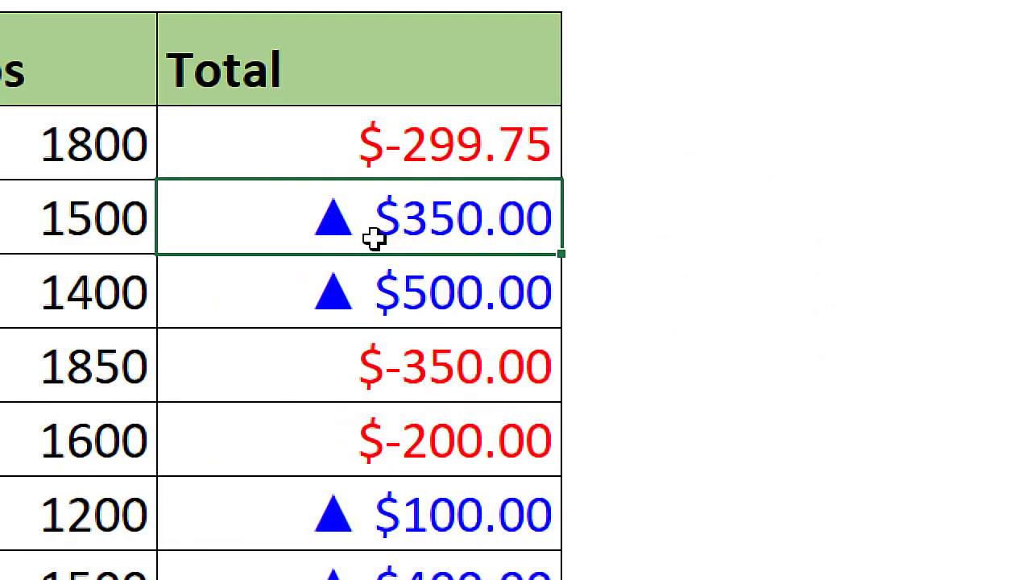
{"action": "left_click", "coordinate": [337, 289]}
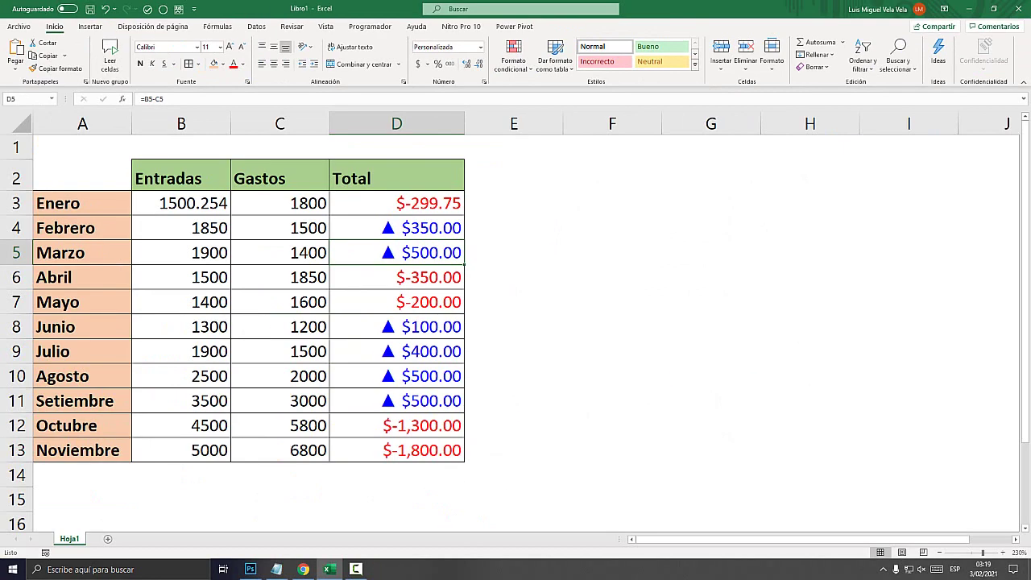
Split the code at the semicolon and copy the "▲ " prefix before the negative section.
{"action": "left_click", "coordinate": [276, 568]}
{"action": "left_click", "coordinate": [562, 328]}
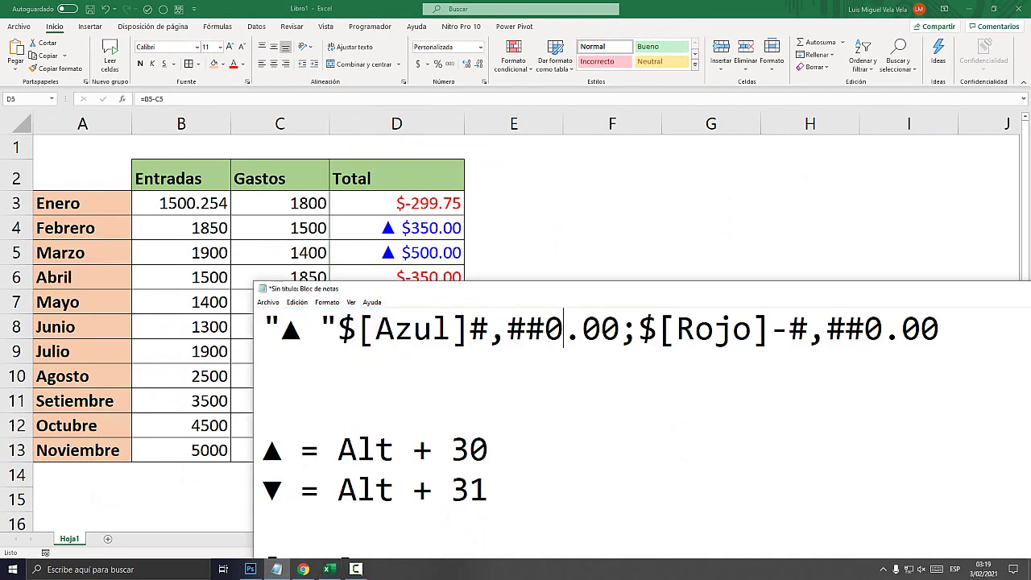
{"action": "key", "text": "Return"}
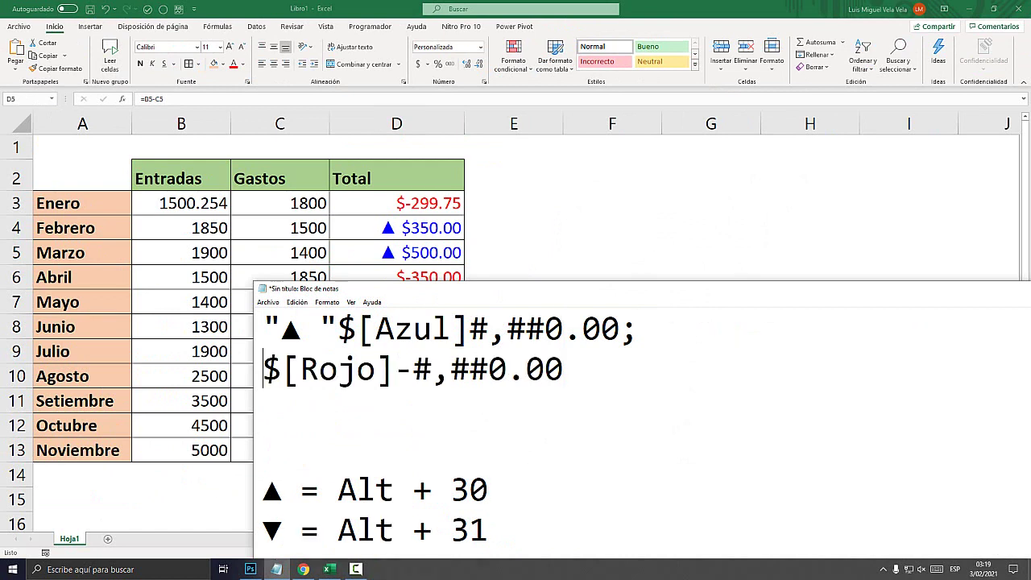
{"action": "left_click", "coordinate": [337, 328]}
{"action": "key", "text": "shift+Home"}
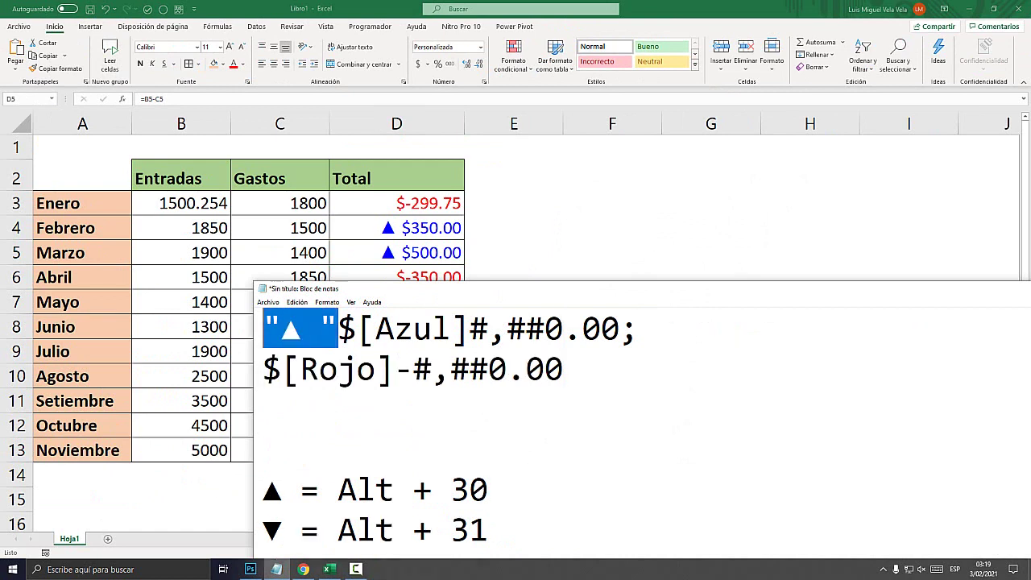
{"action": "key", "text": "ctrl+c"}
{"action": "key", "text": "Down"}
{"action": "key", "text": "ctrl+v"}
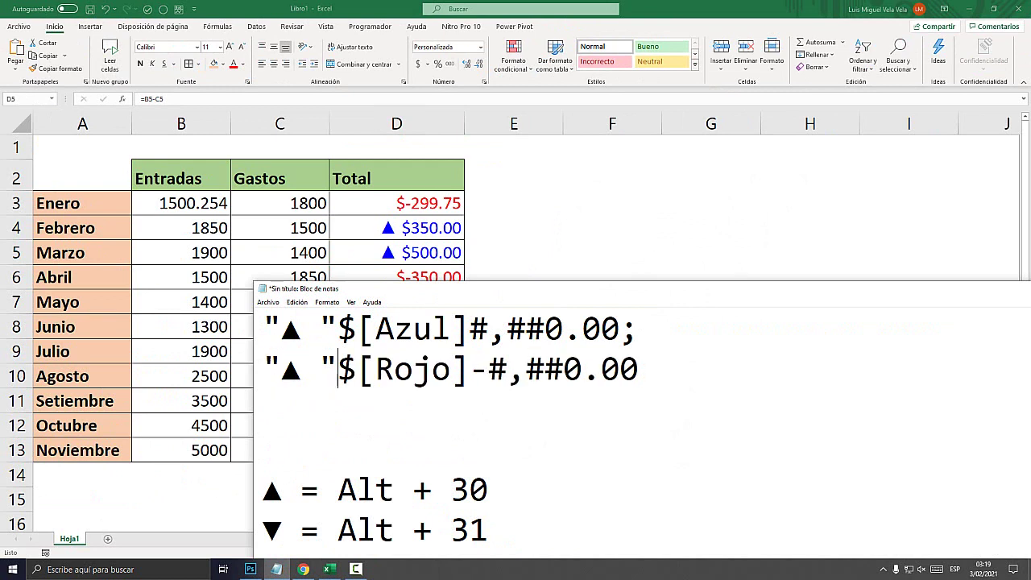
Change the pasted prefix to "▼ ", rejoin the code onto one line and select it.
{"action": "key", "text": "Left"}
{"action": "key", "text": "shift+Left"}
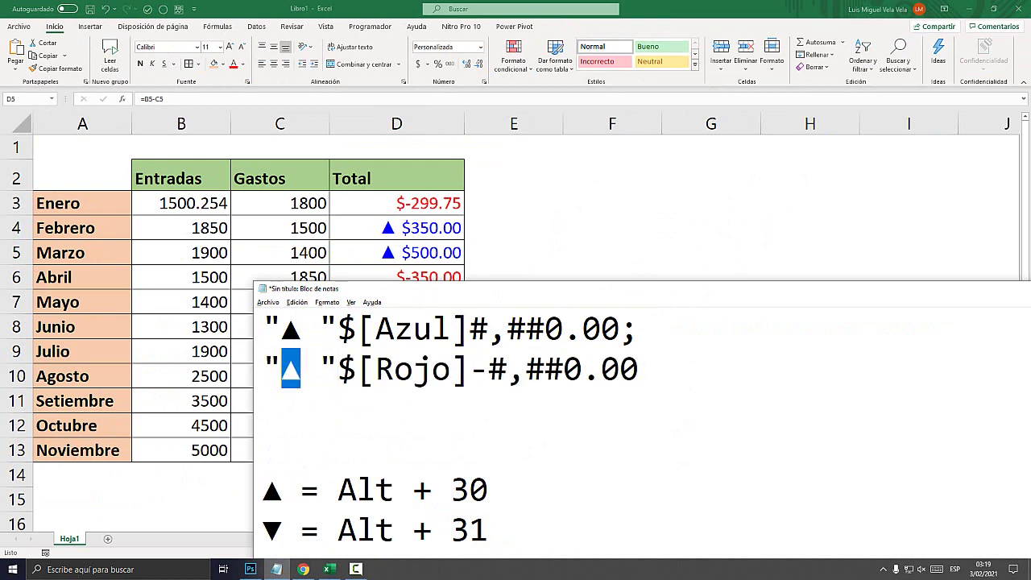
{"action": "type", "text": "☺"}
{"action": "key", "text": "BackSpace"}
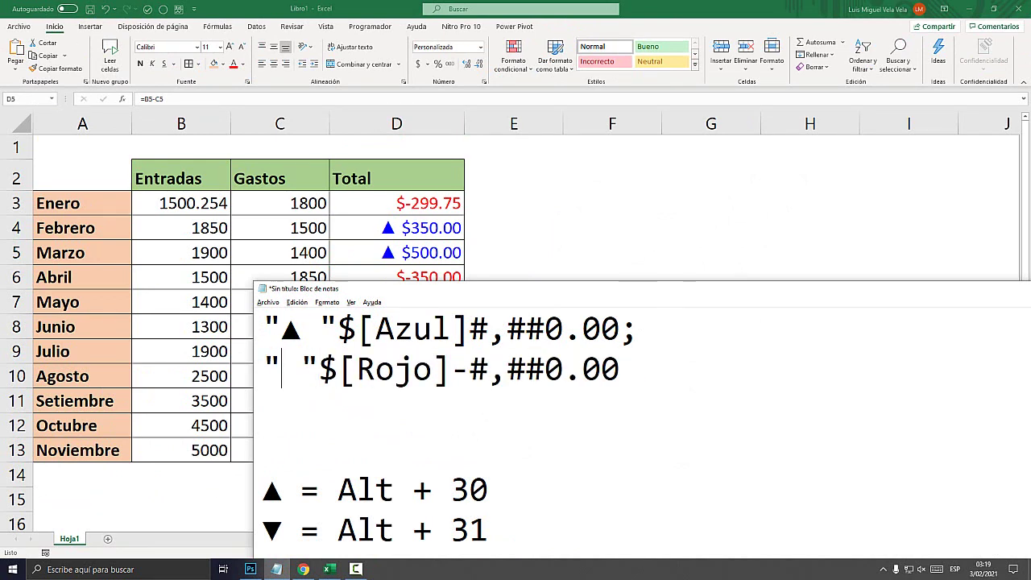
{"action": "type", "text": "▼"}
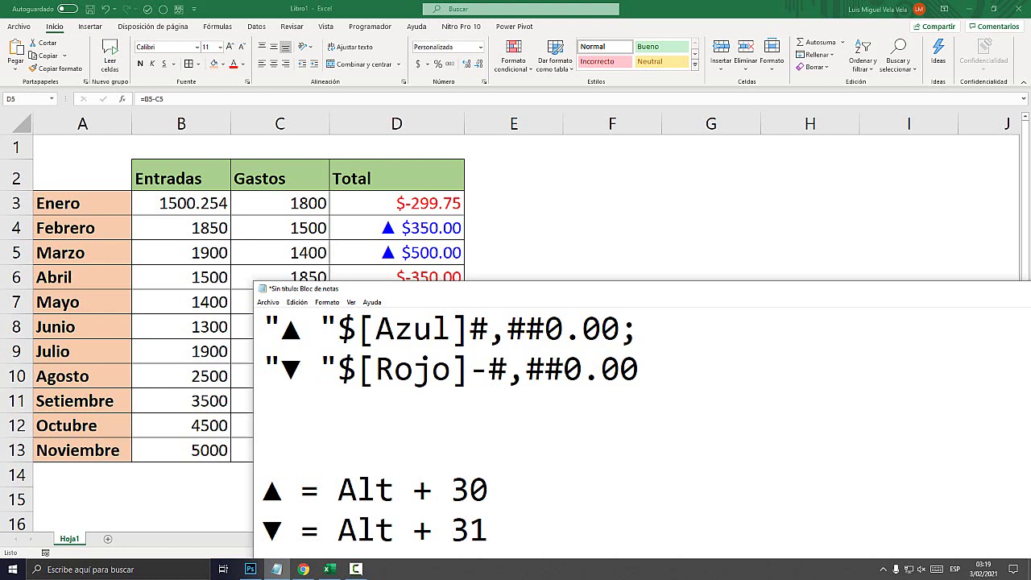
{"action": "key", "text": "Home"}
{"action": "key", "text": "BackSpace"}
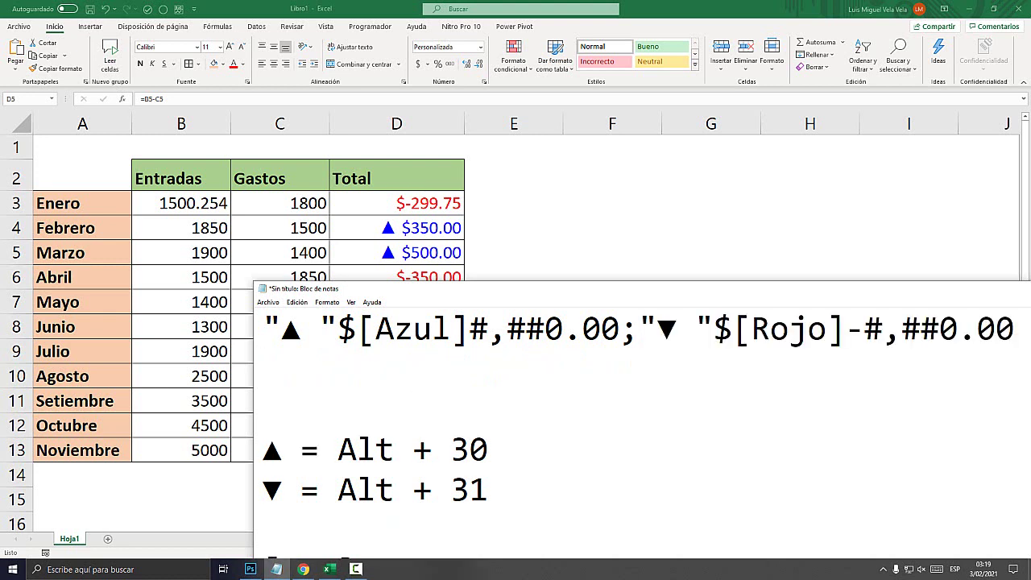
{"action": "left_click_drag", "start_coordinate": [403, 288], "coordinate": [198, 224]}
{"action": "left_click_drag", "start_coordinate": [809, 262], "coordinate": [58, 263]}
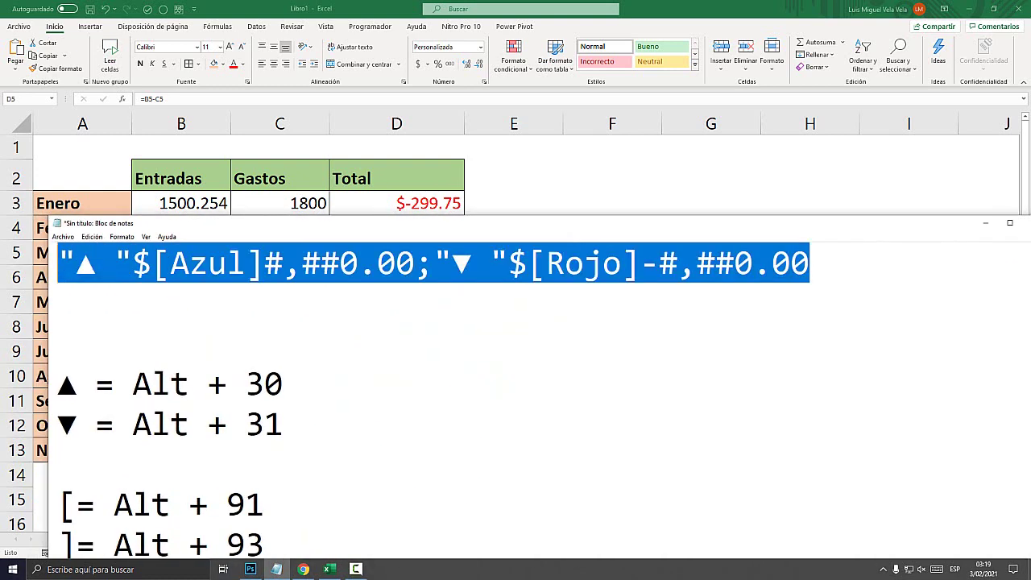
Apply "▲ "$[Azul]#,##0.00;"▼ "$[Rojo]-#,##0.00 as the custom format for D3:D13.
{"action": "key", "text": "alt+Tab"}
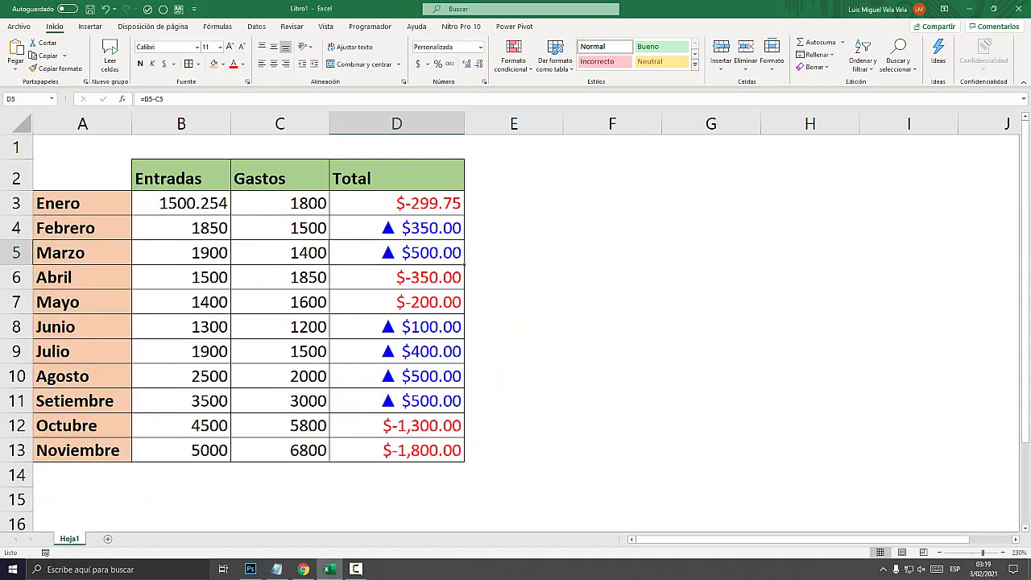
{"action": "key", "text": "Up"}
{"action": "key", "text": "Up"}
{"action": "key", "text": "shift+Down"}
{"action": "key", "text": "shift+Down"}
{"action": "key", "text": "shift+Down"}
{"action": "left_click", "coordinate": [480, 46]}
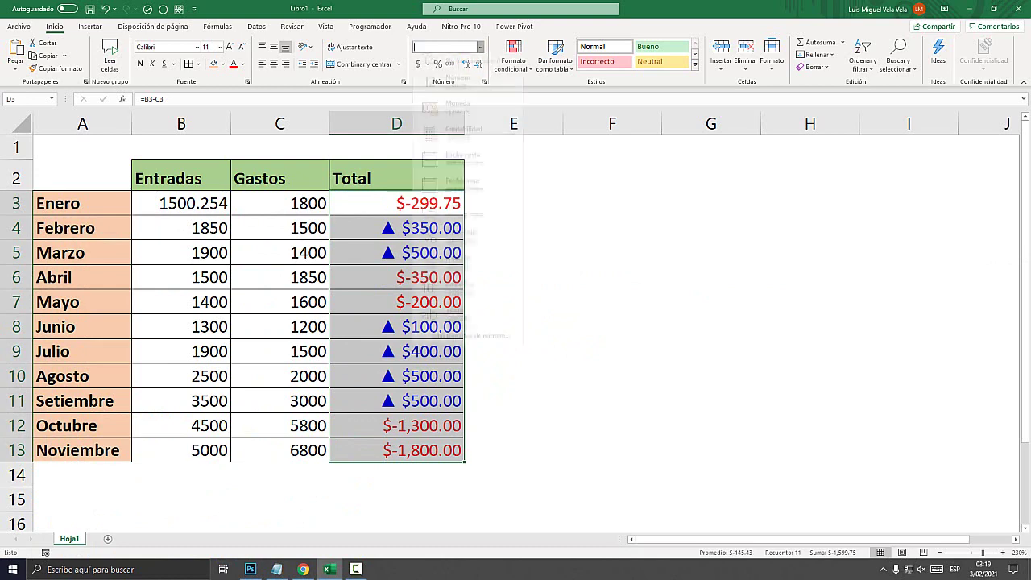
{"action": "left_click", "coordinate": [463, 344]}
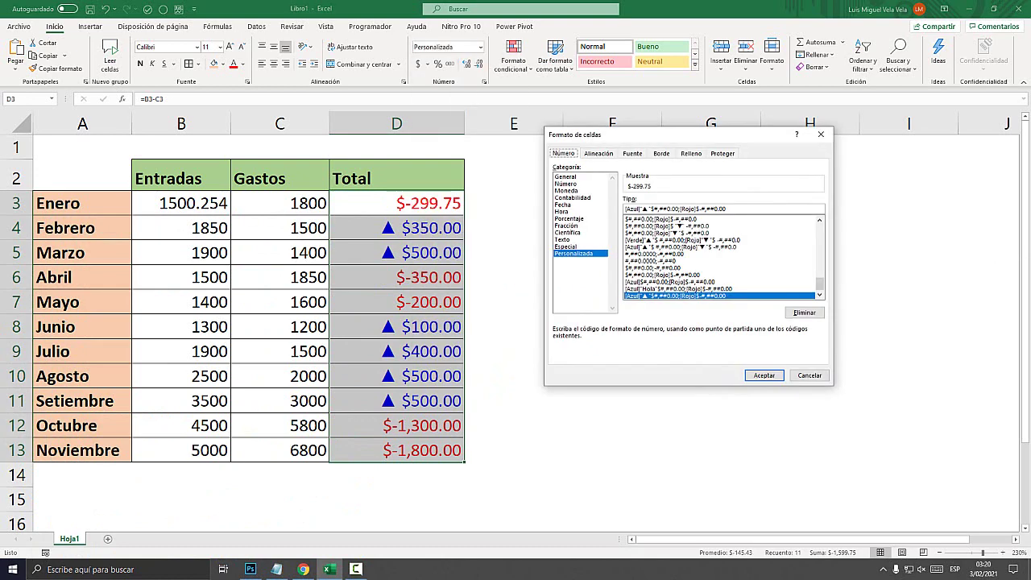
{"action": "key", "text": "alt+t"}
{"action": "key", "text": "ctrl+v"}
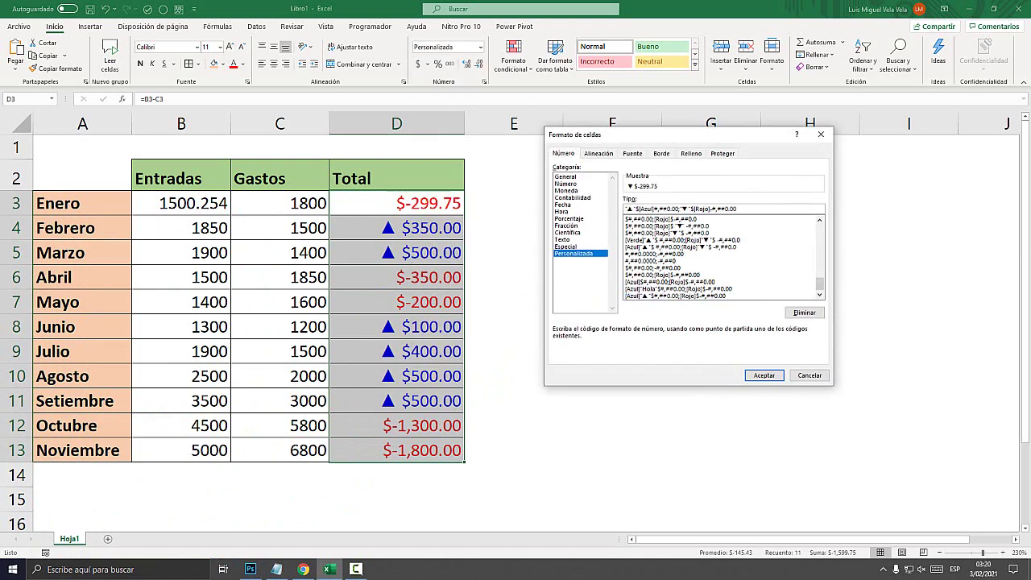
{"action": "key", "text": "Return"}
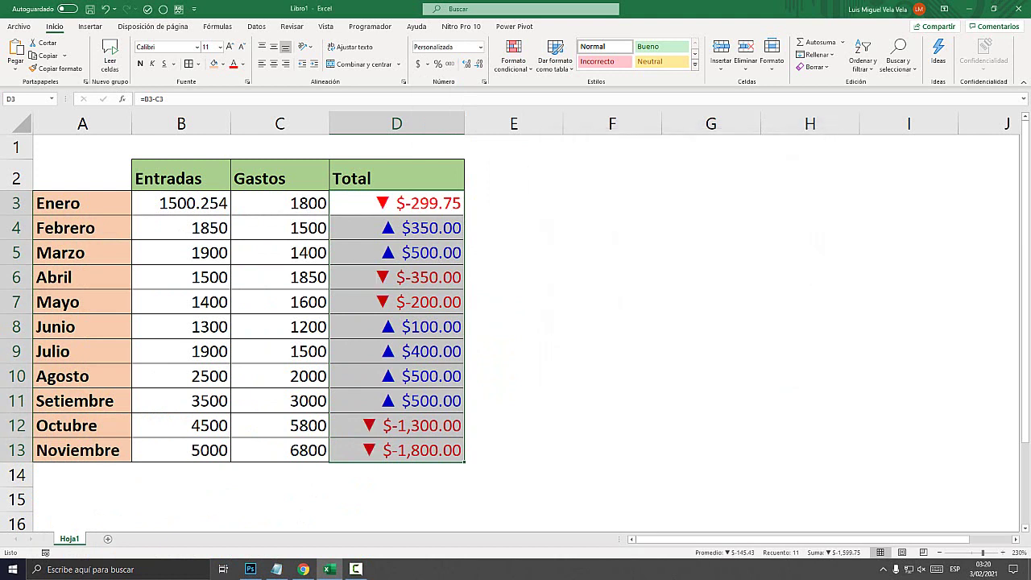
Check the Total cells from D5 downward for the blue ▲ and red ▼ prefixes.
{"action": "left_click", "coordinate": [396, 302]}
{"action": "left_click", "coordinate": [612, 301]}
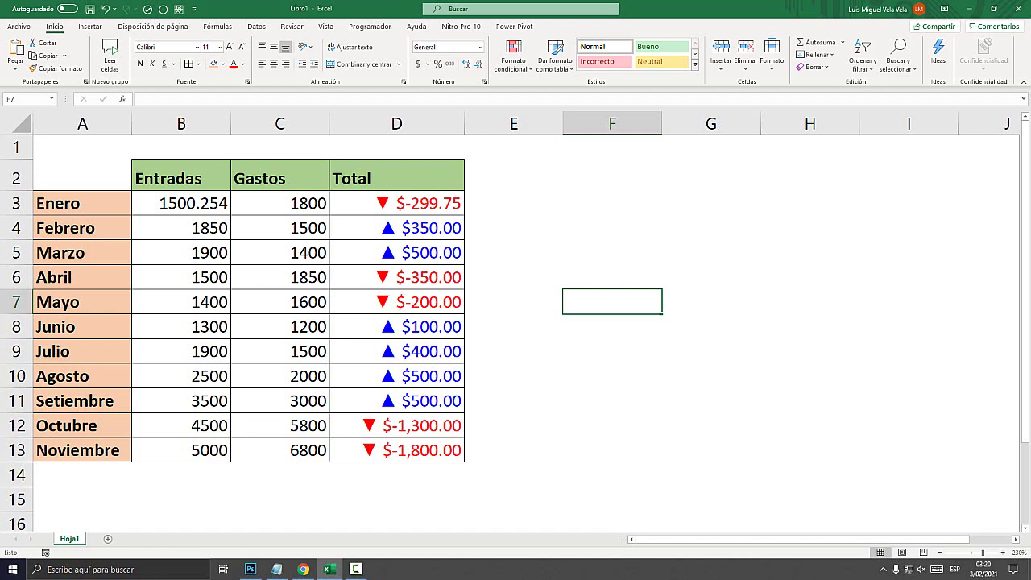
{"action": "left_click", "coordinate": [396, 252]}
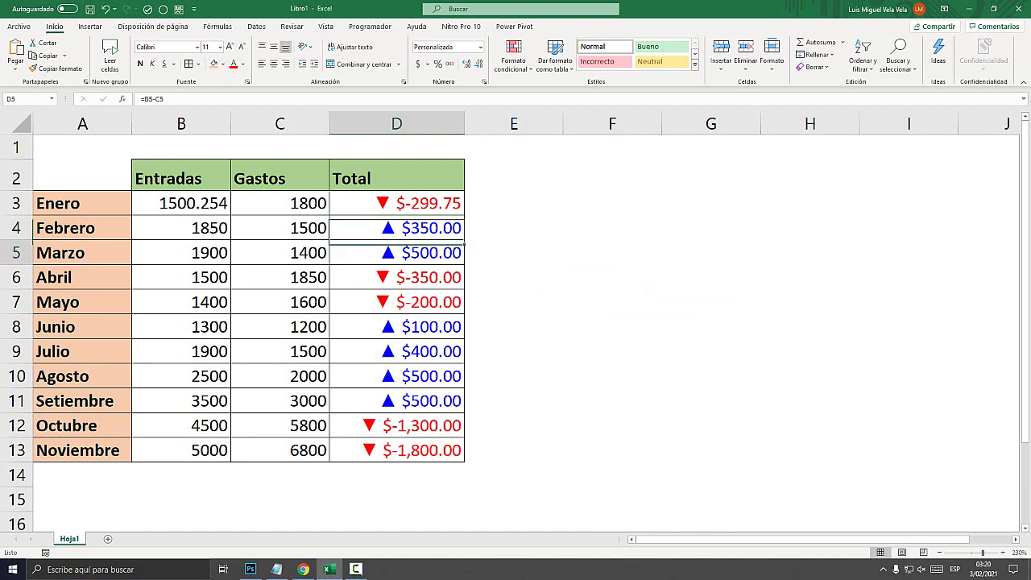
{"action": "key", "text": "Down"}
{"action": "key", "text": "Down"}
{"action": "key", "text": "Down"}
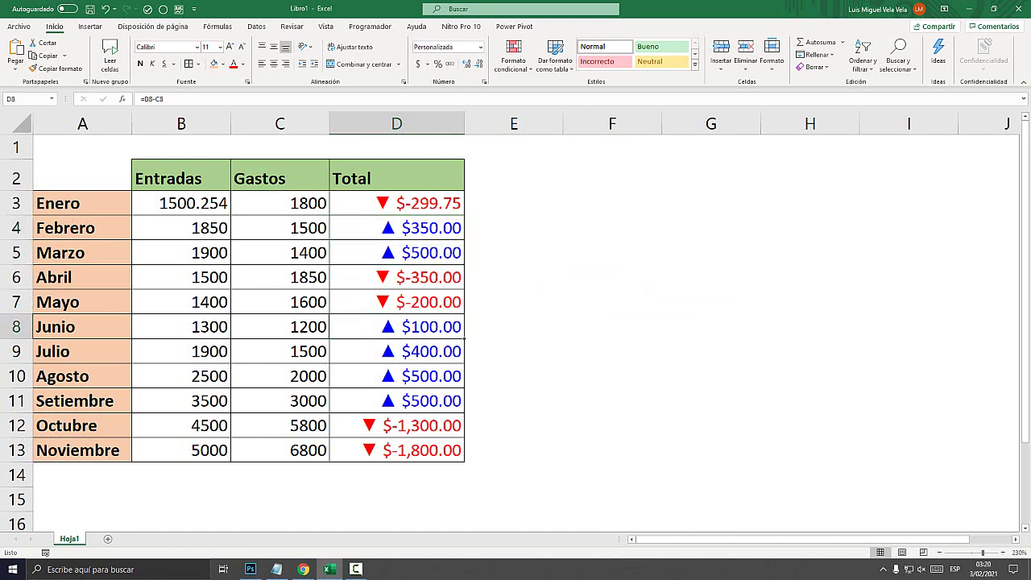
{"action": "key", "text": "Down"}
{"action": "key", "text": "Down"}
{"action": "key", "text": "Down"}
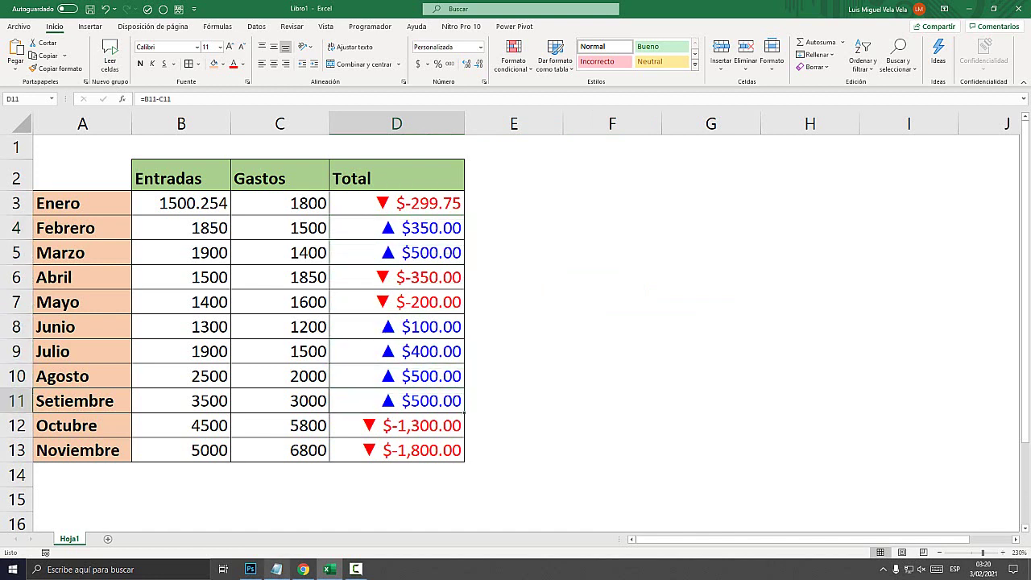
{"action": "left_click", "coordinate": [276, 569]}
{"action": "left_click", "coordinate": [132, 262]}
{"action": "key", "text": "shift+Home"}
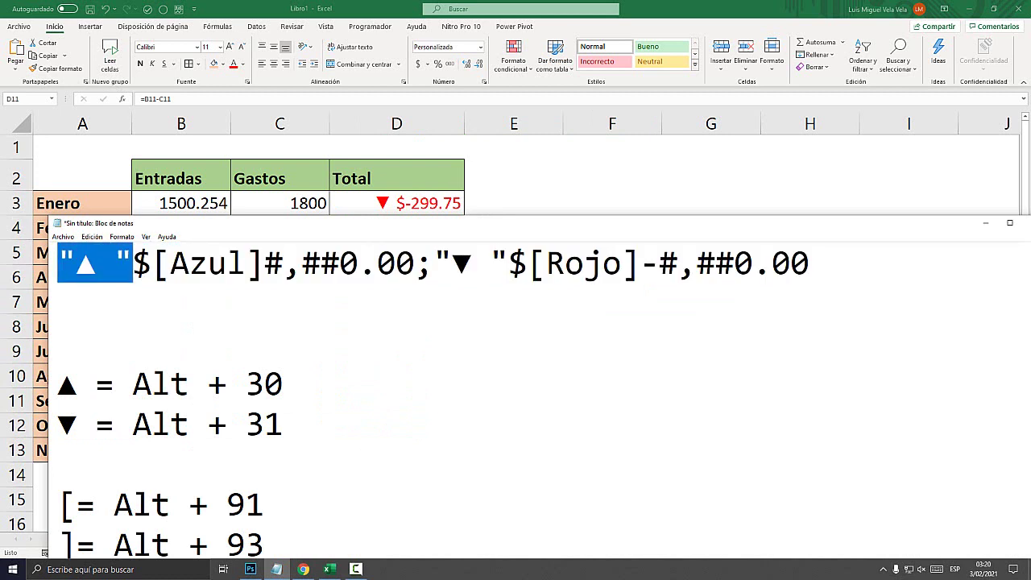
{"action": "key", "text": "ctrl+c"}
{"action": "left_click", "coordinate": [152, 262]}
{"action": "key", "text": "ctrl+v"}
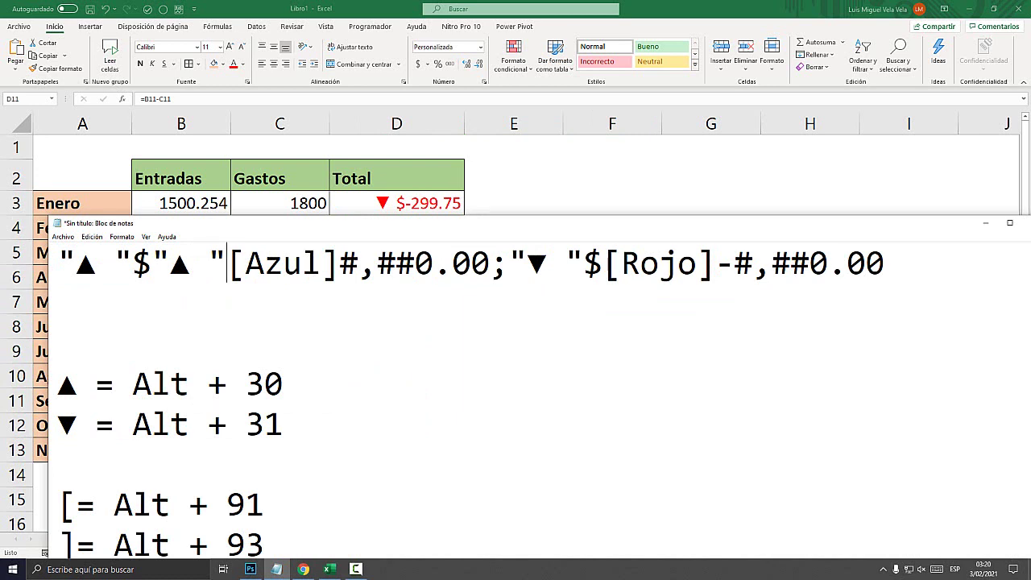
{"action": "key", "text": "ctrl+z"}
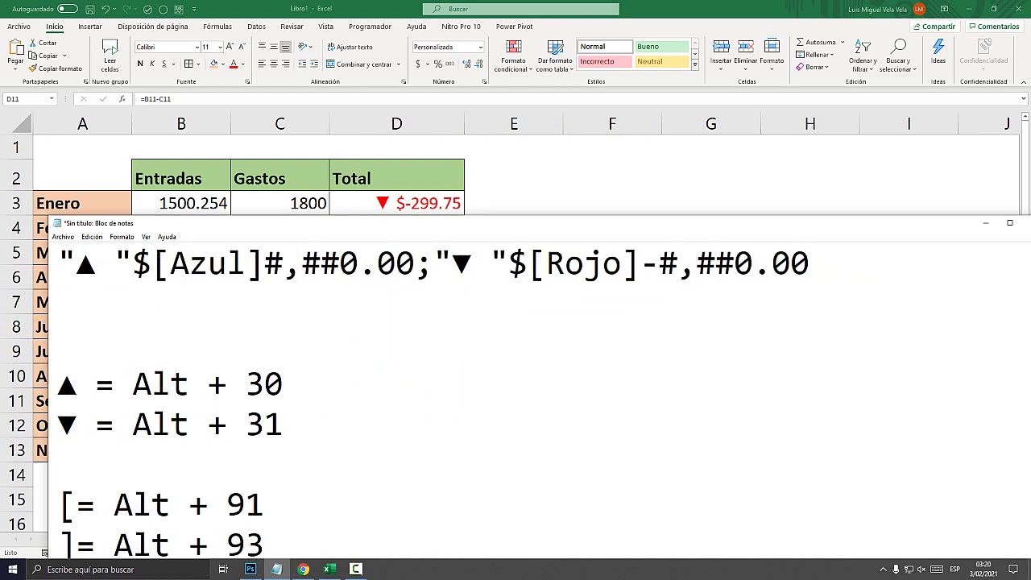
{"action": "left_click_drag", "start_coordinate": [487, 226], "coordinate": [520, 207]}
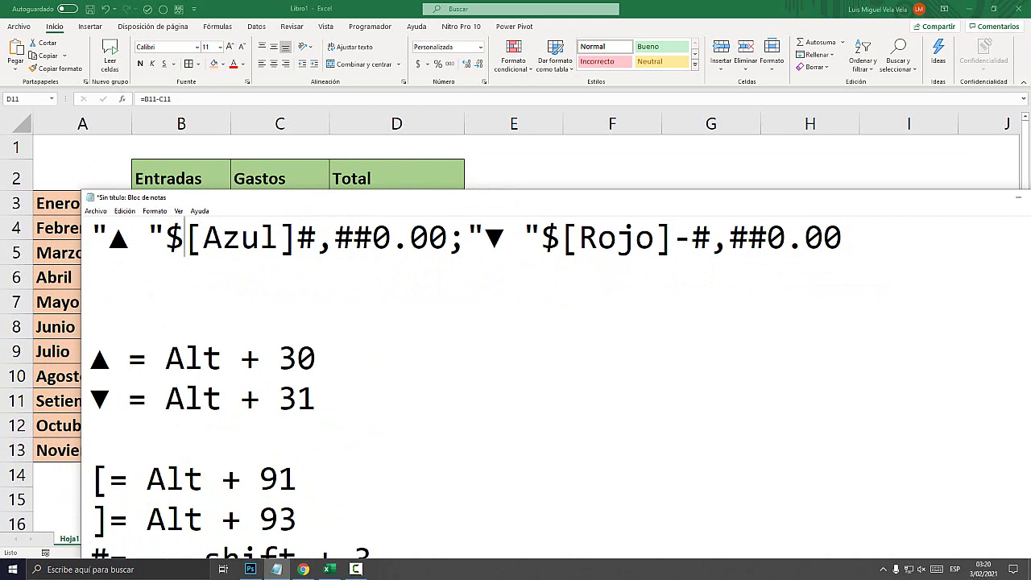
{"action": "key", "text": "End"}
{"action": "key", "text": "shift+Home"}
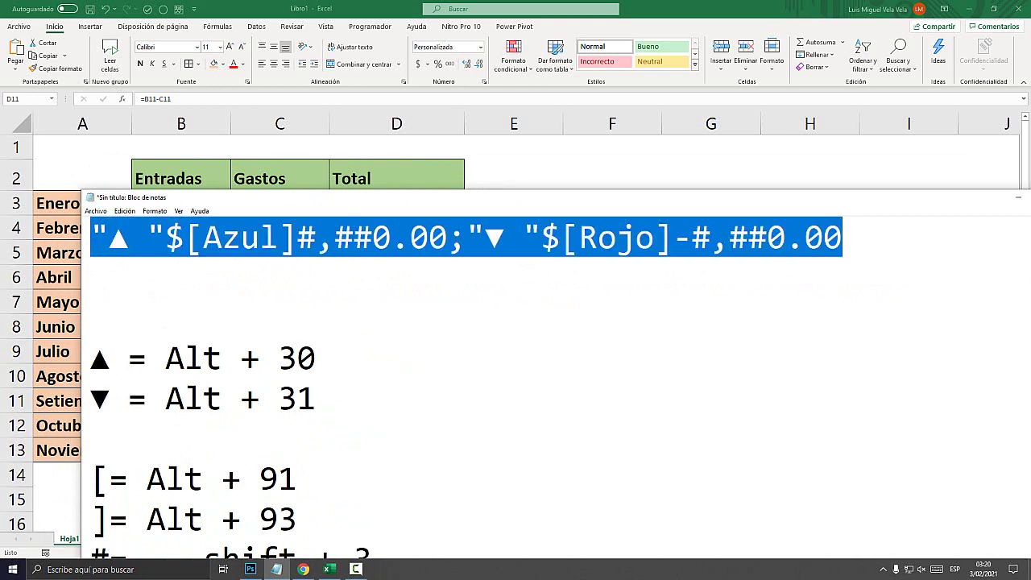
{"action": "left_click_drag", "start_coordinate": [483, 196], "coordinate": [520, 388]}
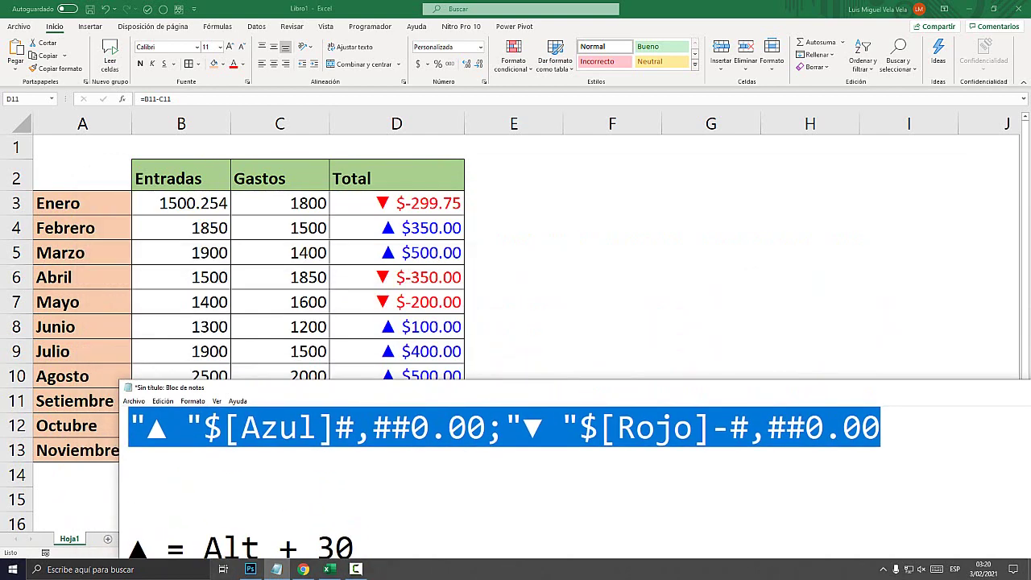